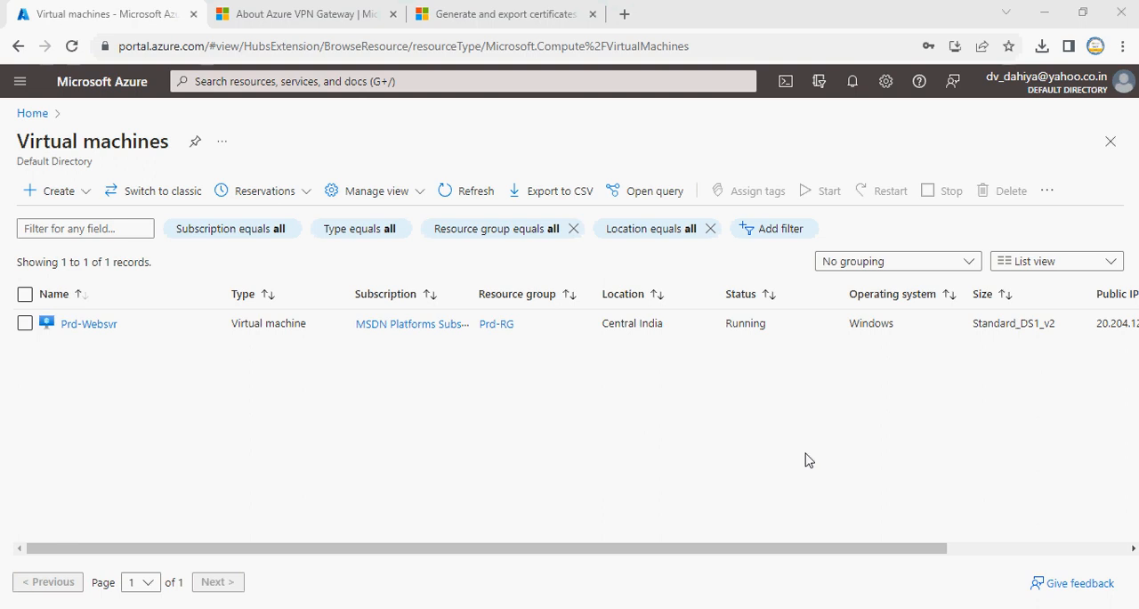
# Review the Point-to-Site, Site-to-Site and ExpressRoute options in the planning table of the Azure VPN Gateway documentation
pyautogui.click(264, 9)
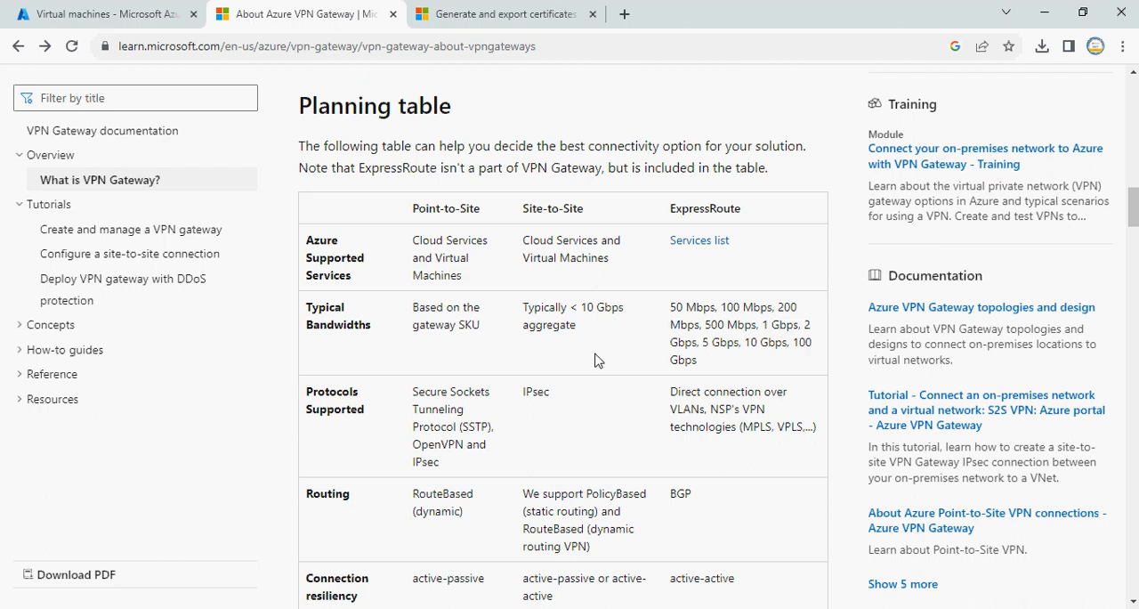
pyautogui.moveTo(414, 208); pyautogui.dragTo(595, 212)
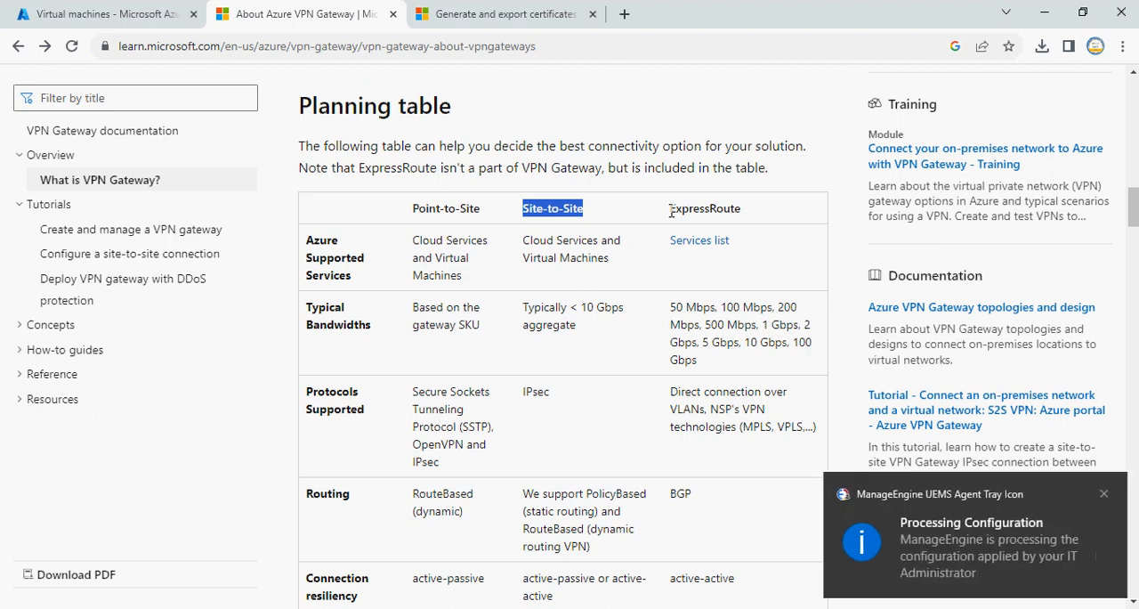
pyautogui.click(1104, 494)
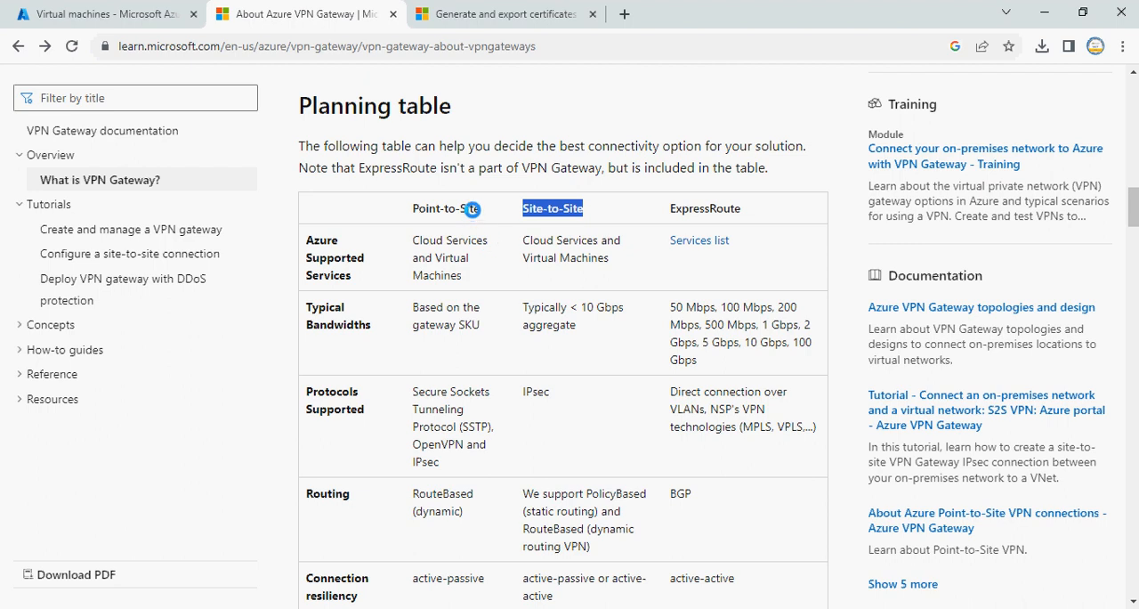
pyautogui.click(414, 210)
pyautogui.moveTo(413, 210); pyautogui.dragTo(479, 205)
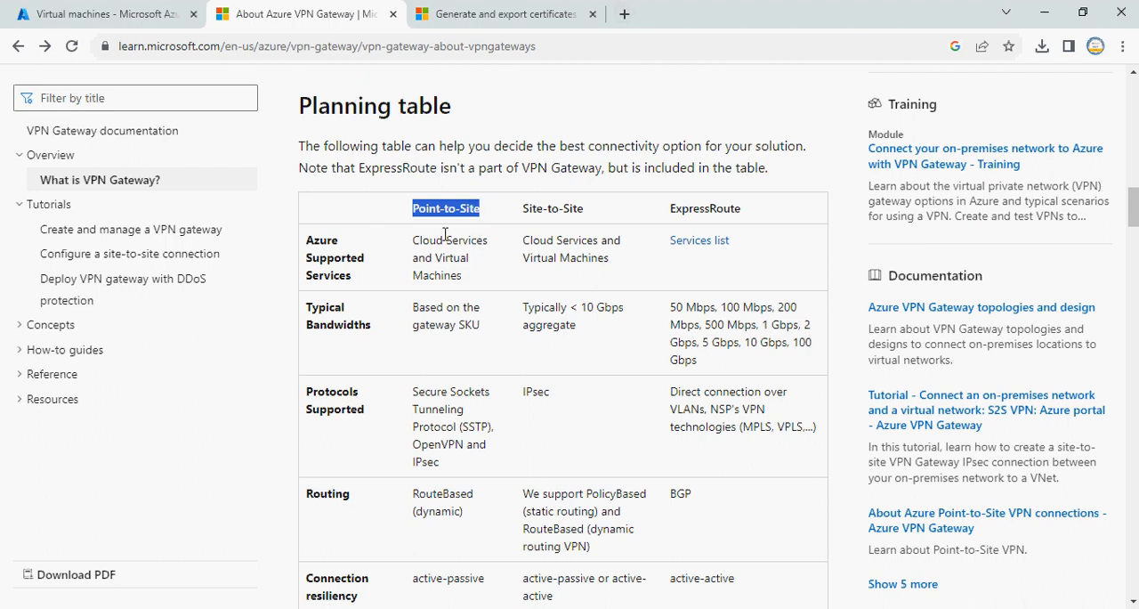
# Examine the Basic SKU's tunnel, P2S connection and throughput limits in the documentation's gateway SKU table
pyautogui.scroll(-3, 463, 249)
pyautogui.scroll(-8, 464, 253)
pyautogui.scroll(-4, 463, 256)
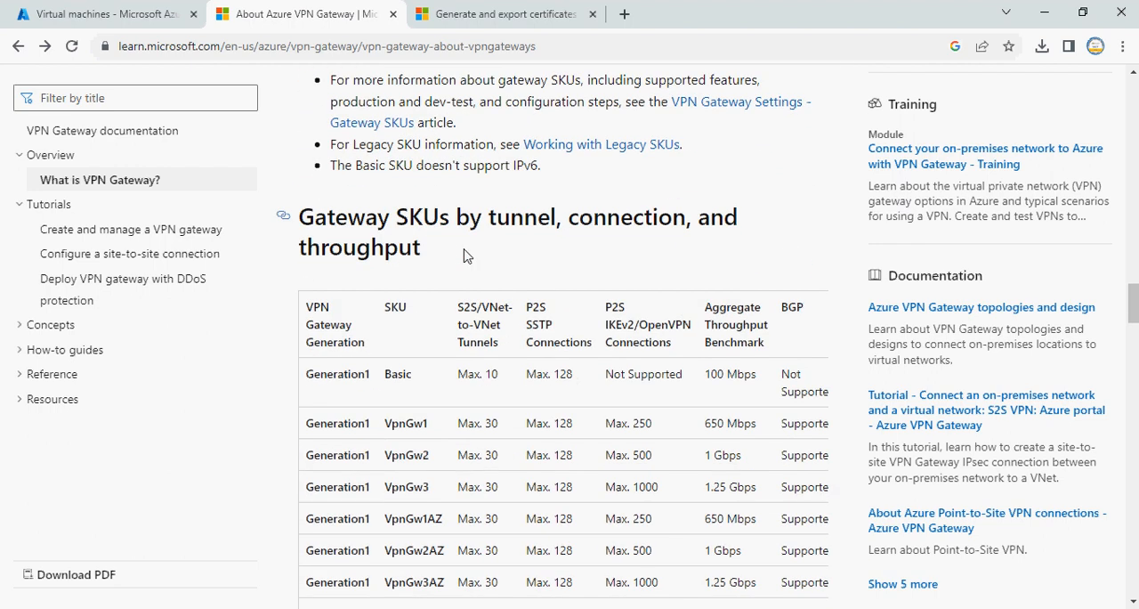
pyautogui.scroll(-1, 463, 256)
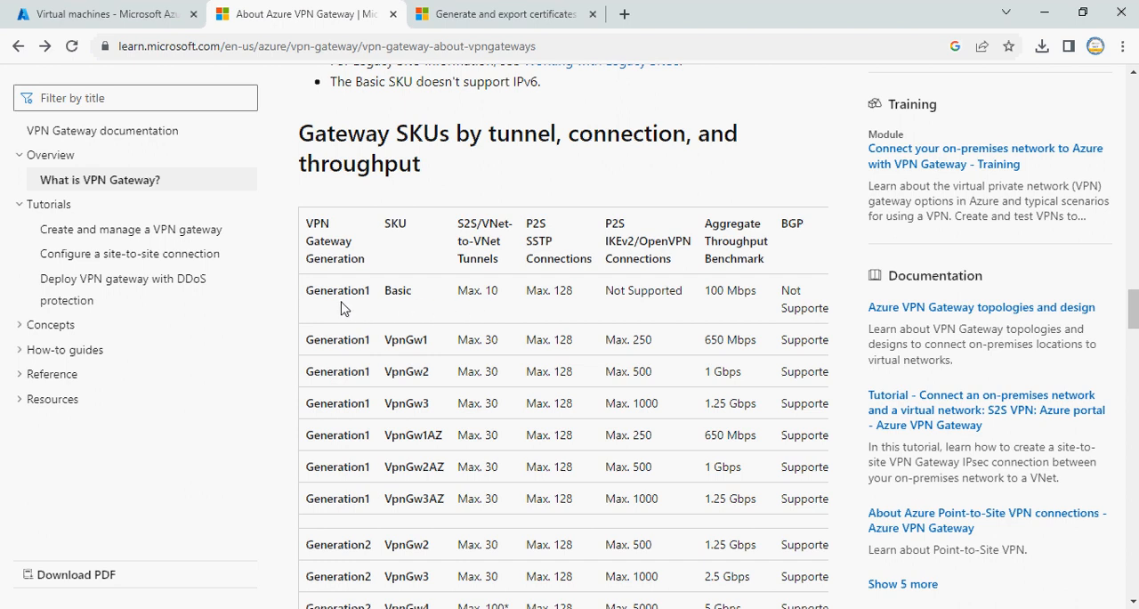
pyautogui.moveTo(385, 290); pyautogui.dragTo(414, 291)
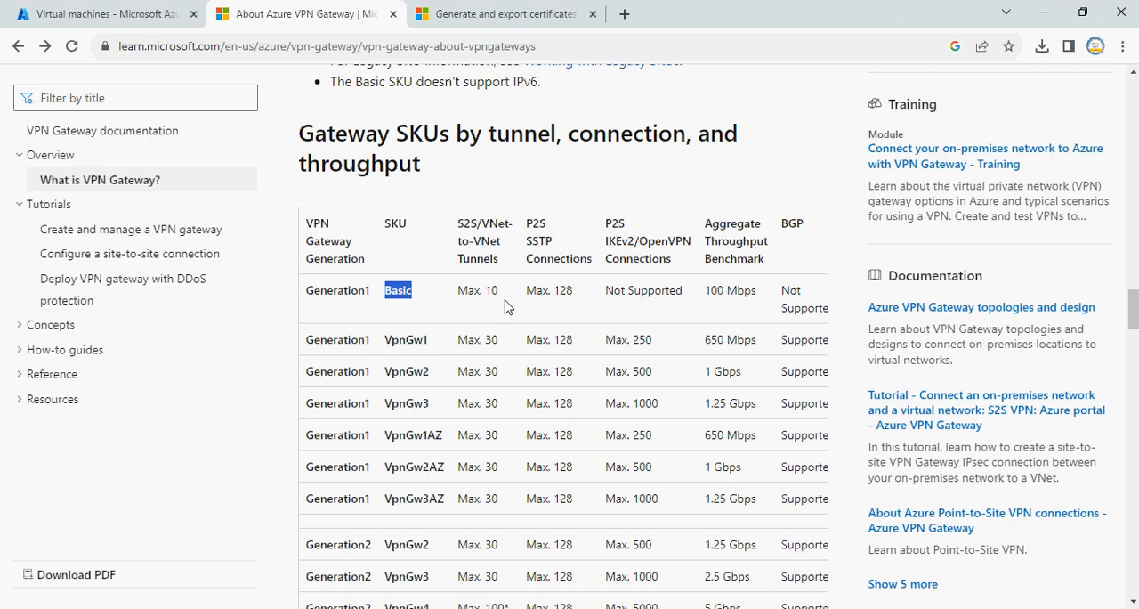
pyautogui.moveTo(457, 223); pyautogui.dragTo(482, 224)
pyautogui.moveTo(485, 290); pyautogui.dragTo(499, 291)
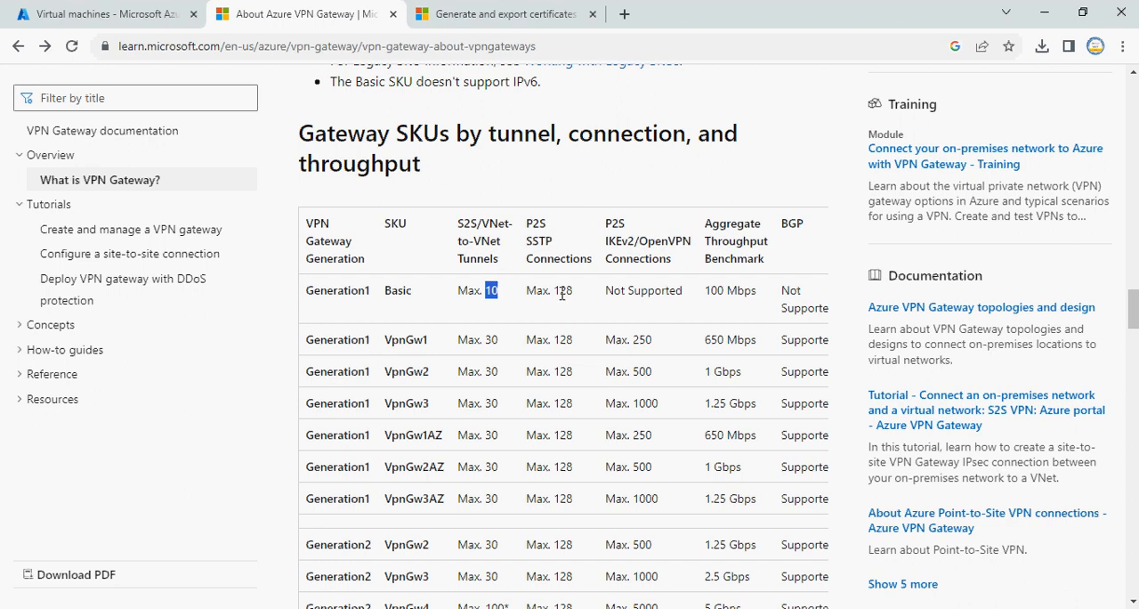
pyautogui.moveTo(552, 290); pyautogui.dragTo(576, 294)
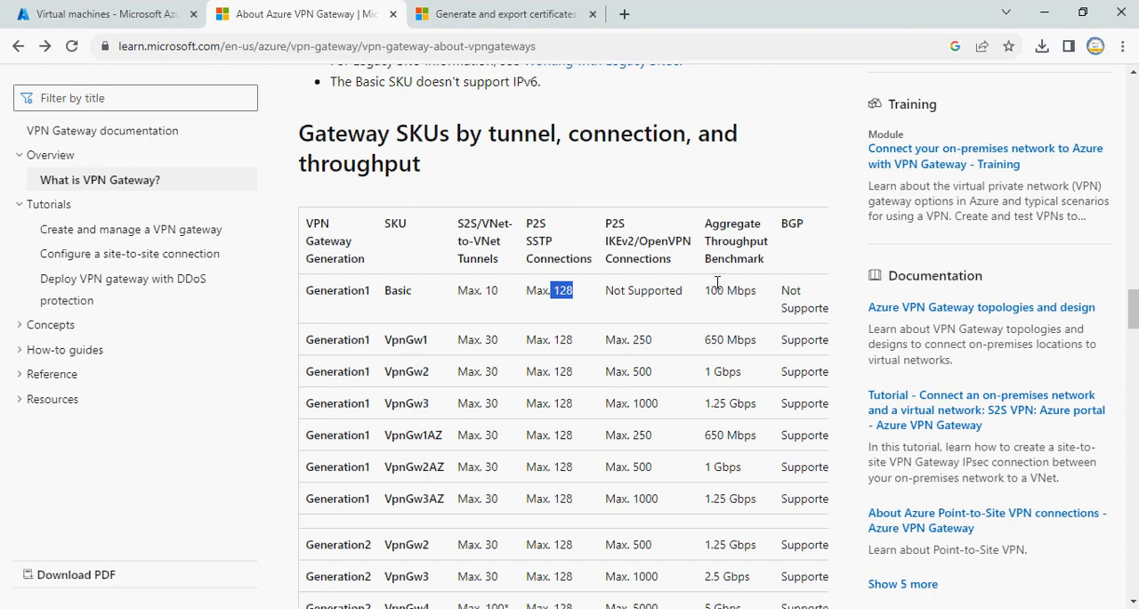
pyautogui.moveTo(707, 291); pyautogui.dragTo(748, 291)
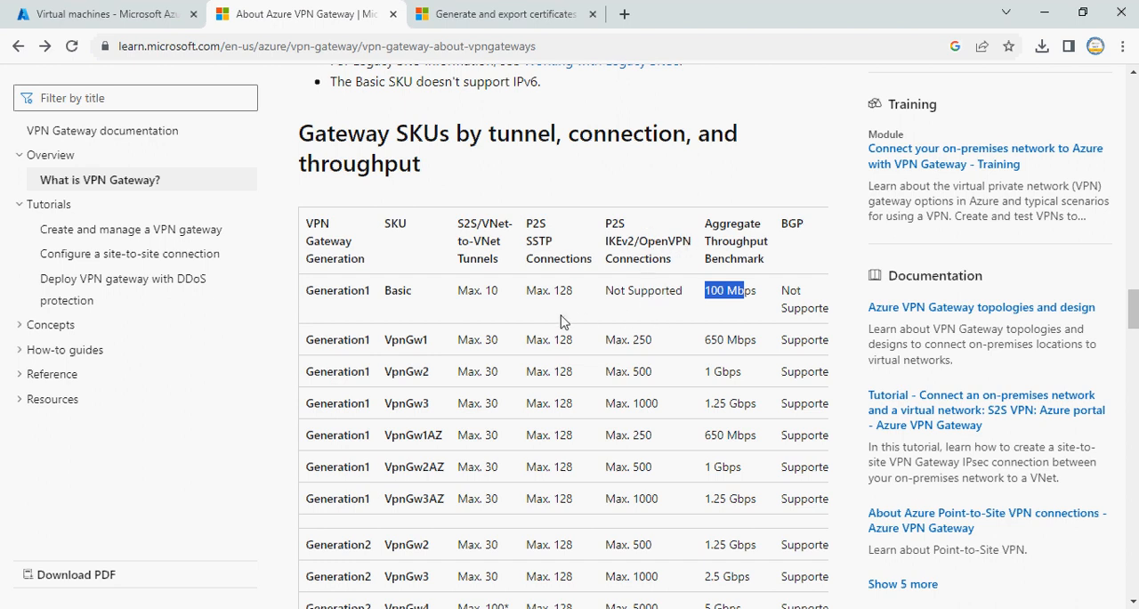
# Examine the VpnGw1 SKU's SSTP, IKEv2/OpenVPN and throughput limits in the gateway SKU table
pyautogui.moveTo(383, 350); pyautogui.dragTo(584, 346)
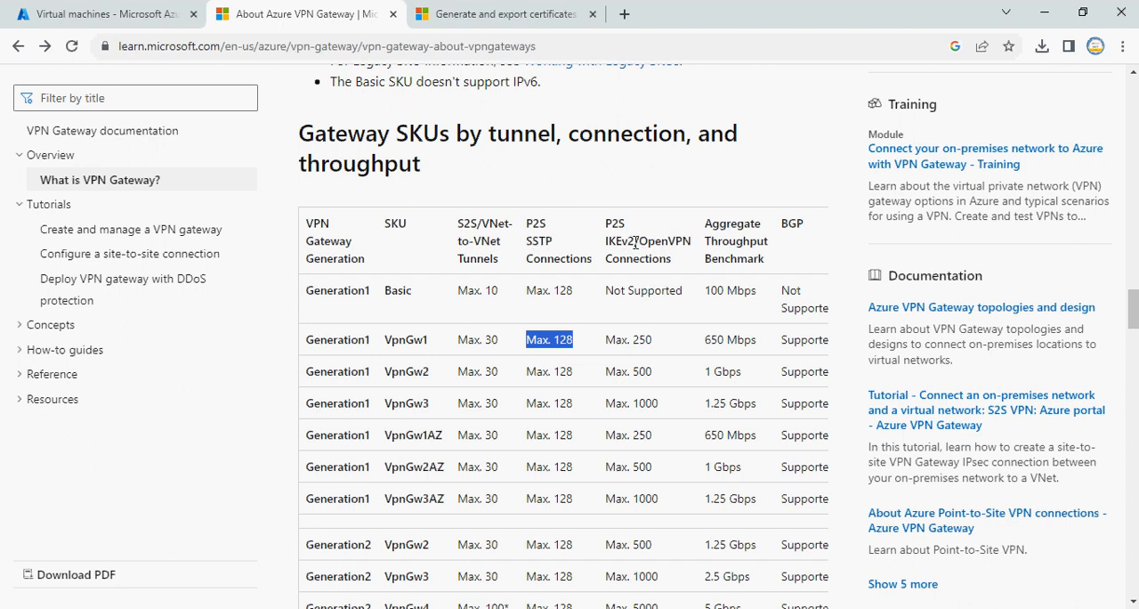
pyautogui.moveTo(608, 340); pyautogui.dragTo(653, 339)
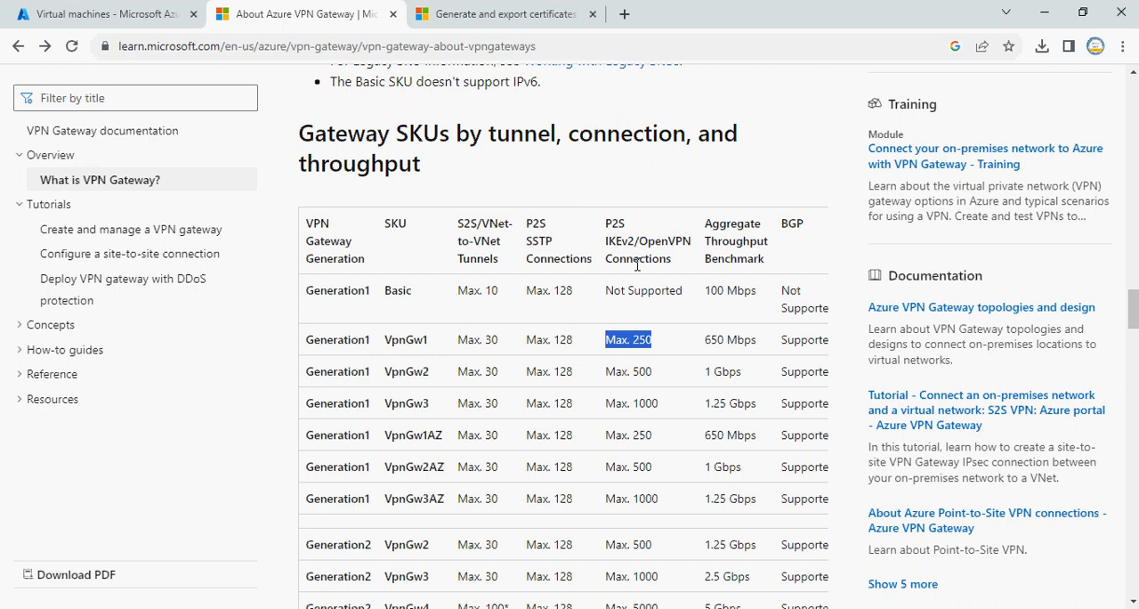
pyautogui.click(709, 340)
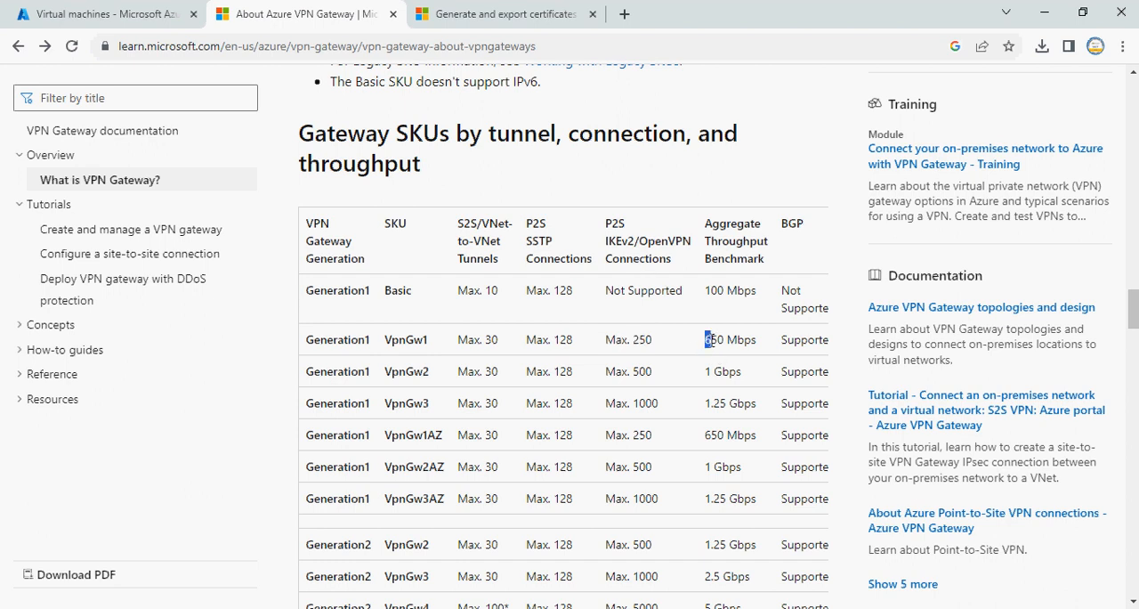
pyautogui.moveTo(708, 340); pyautogui.dragTo(771, 343)
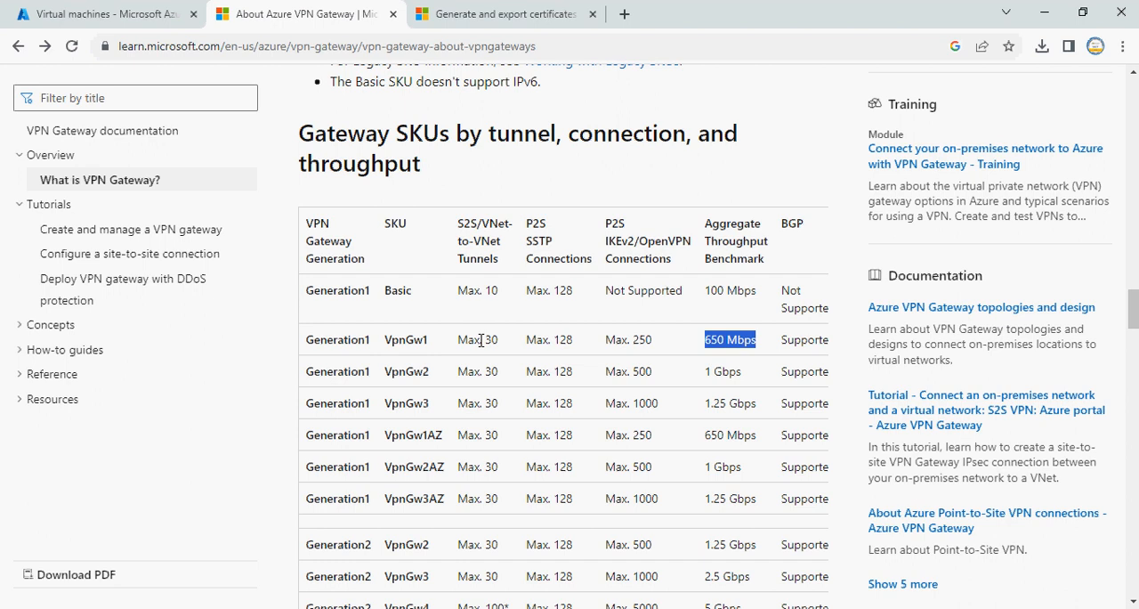
# Copy the public IP address of the Prd-Websvr virtual machine in the Azure portal and browse to it in a new tab
pyautogui.click(96, 13)
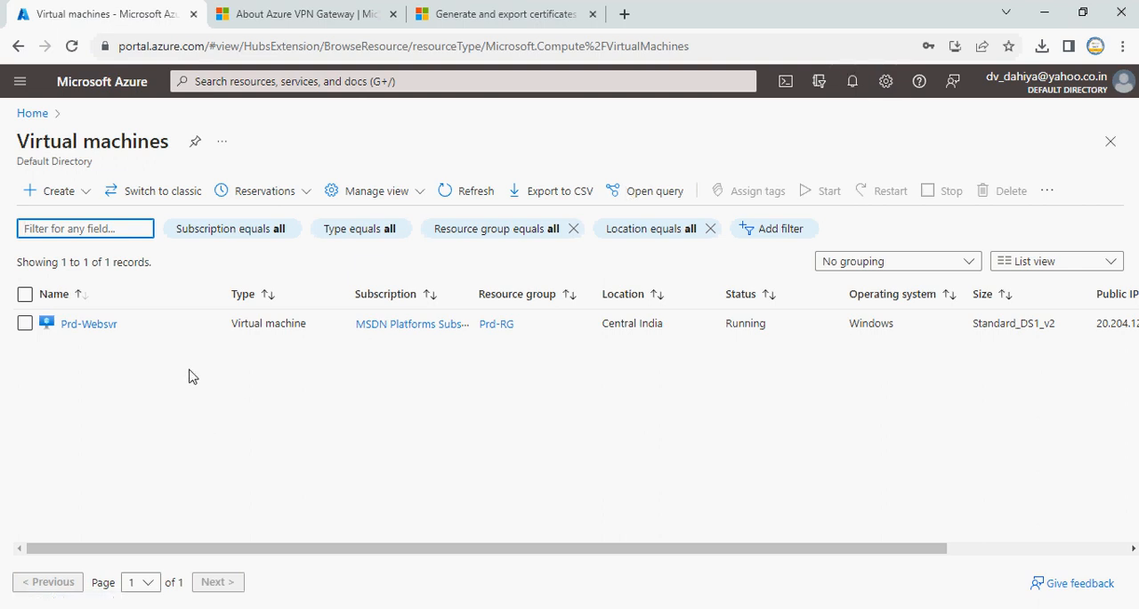
pyautogui.click(114, 325)
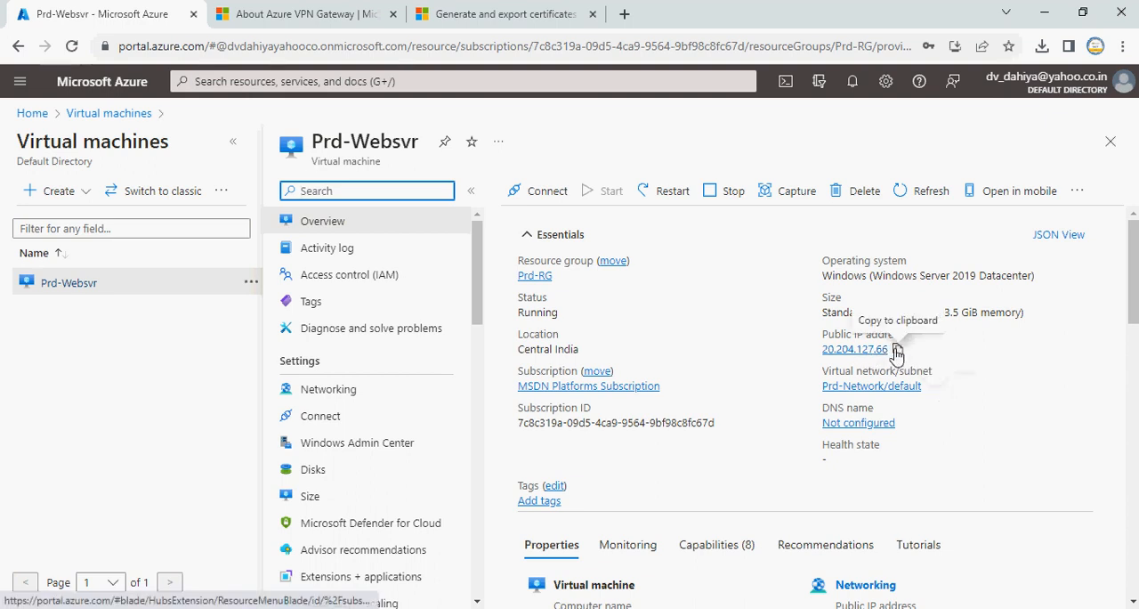
pyautogui.click(896, 350)
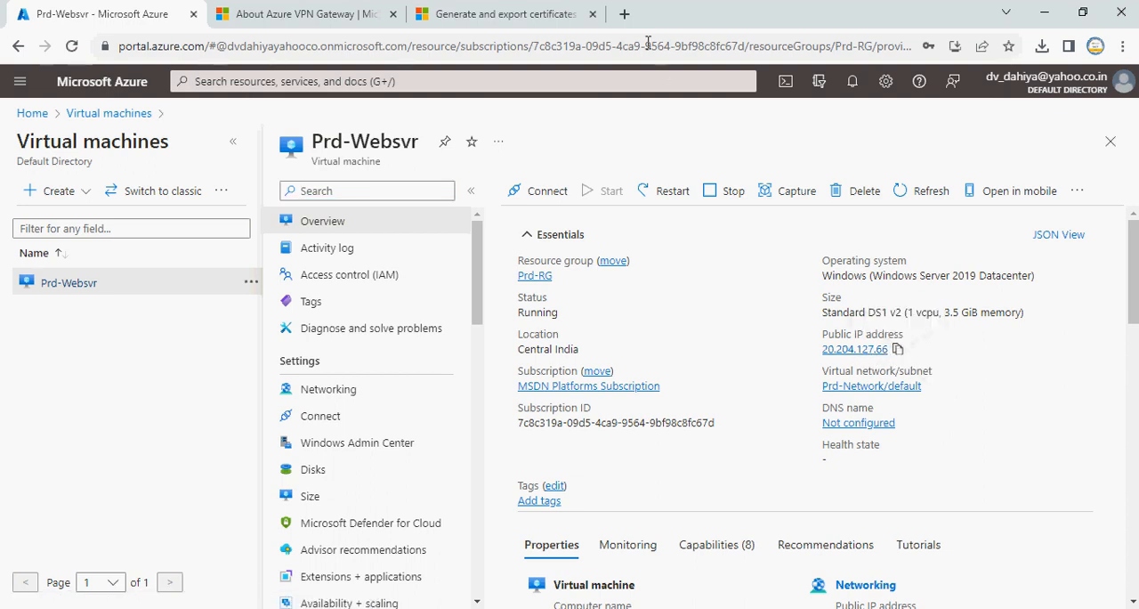
pyautogui.click(625, 14)
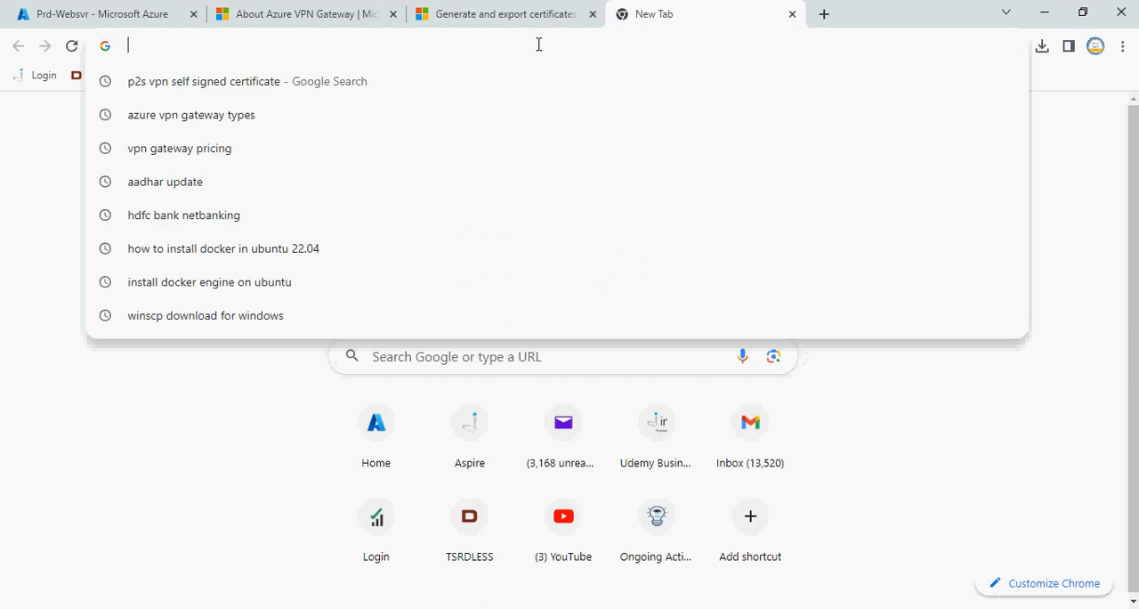
pyautogui.hotkey('ctrl', 'v')
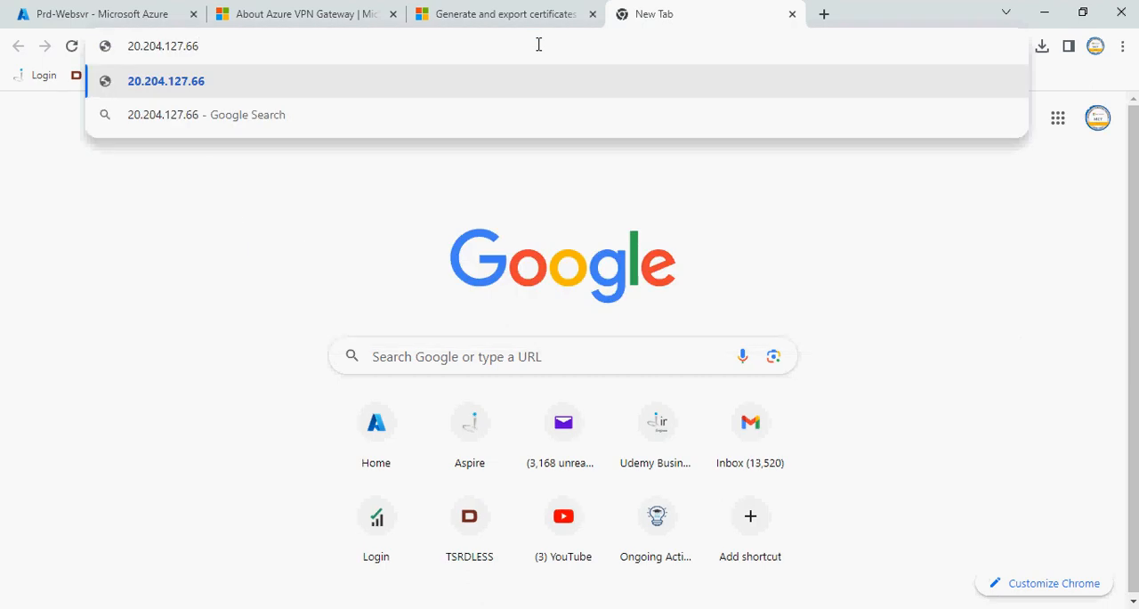
pyautogui.press('Return')
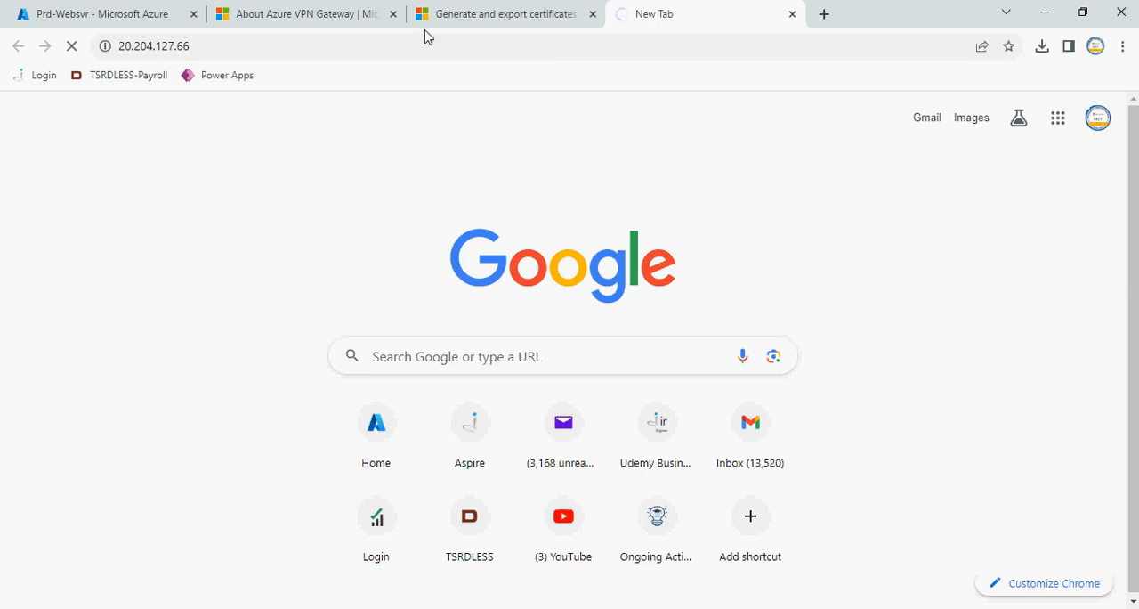
# Start a new inbound port rule in the networking settings of Prd-Websvr with HTTP as the service
pyautogui.click(131, 23)
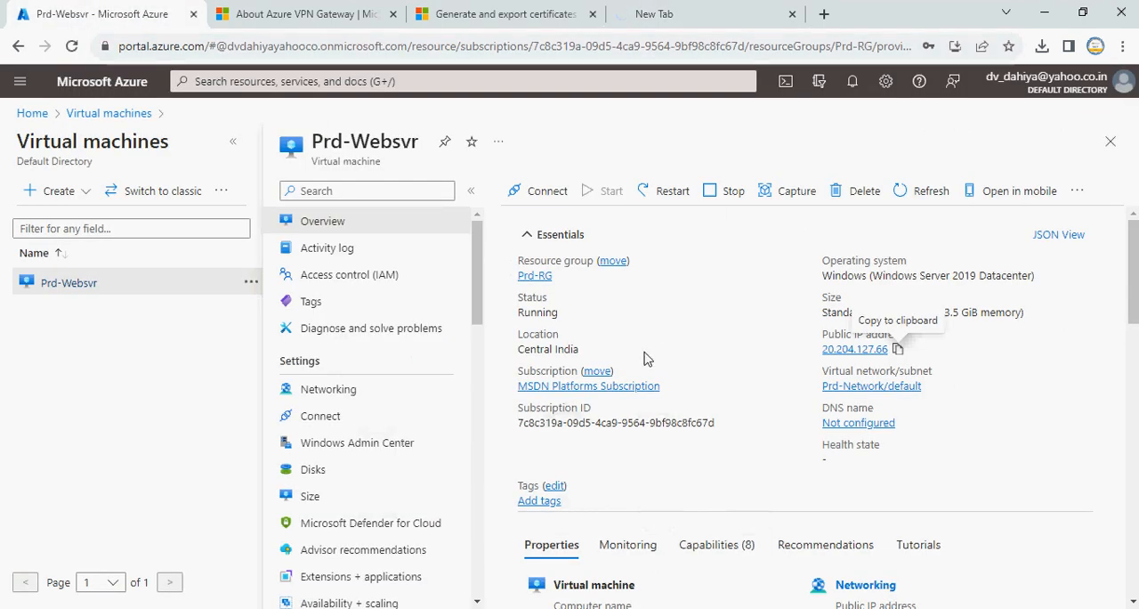
pyautogui.click(355, 392)
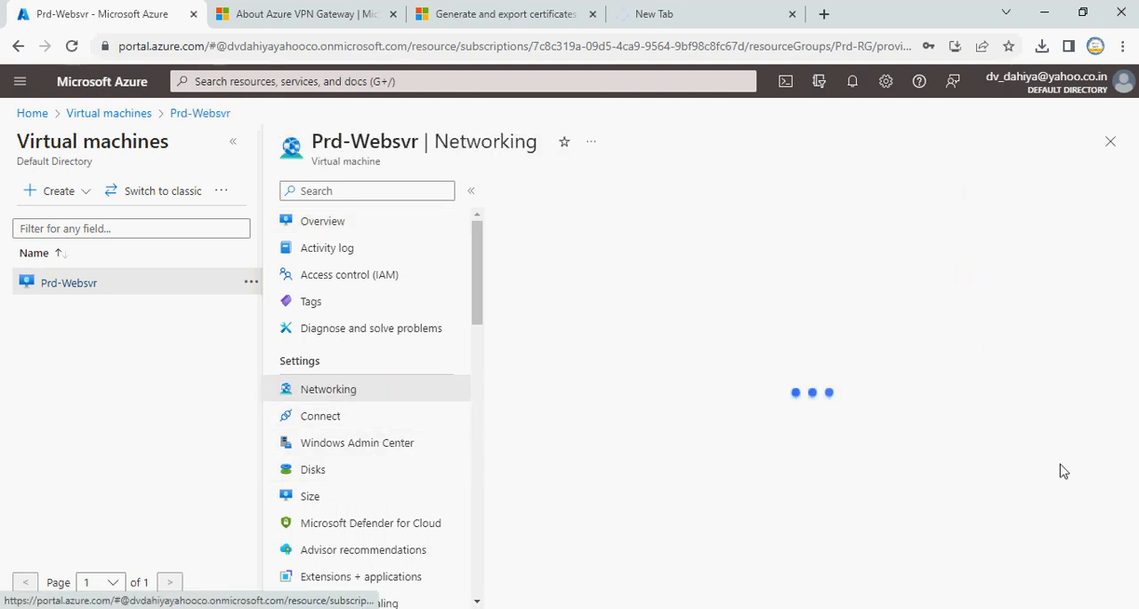
pyautogui.scroll(-2, 1024, 413)
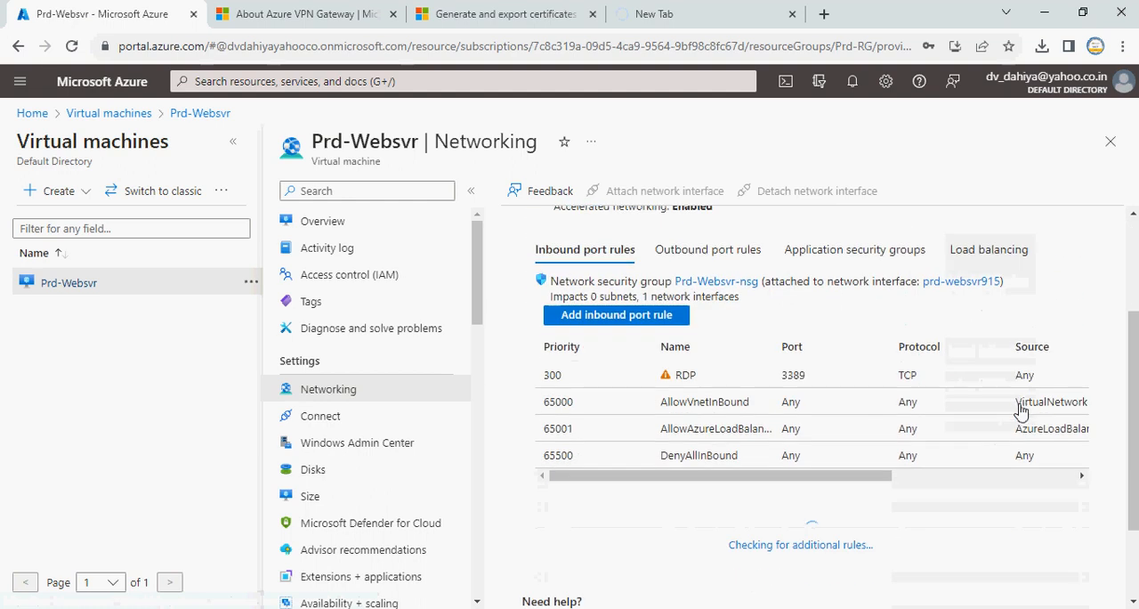
pyautogui.click(623, 316)
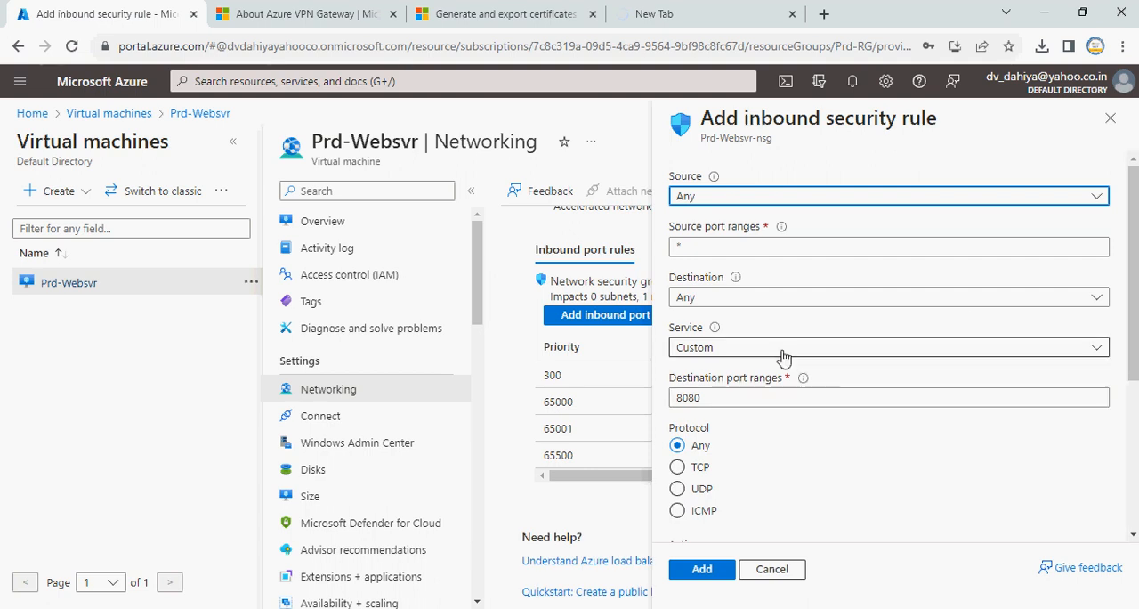
pyautogui.click(783, 355)
pyautogui.click(737, 370)
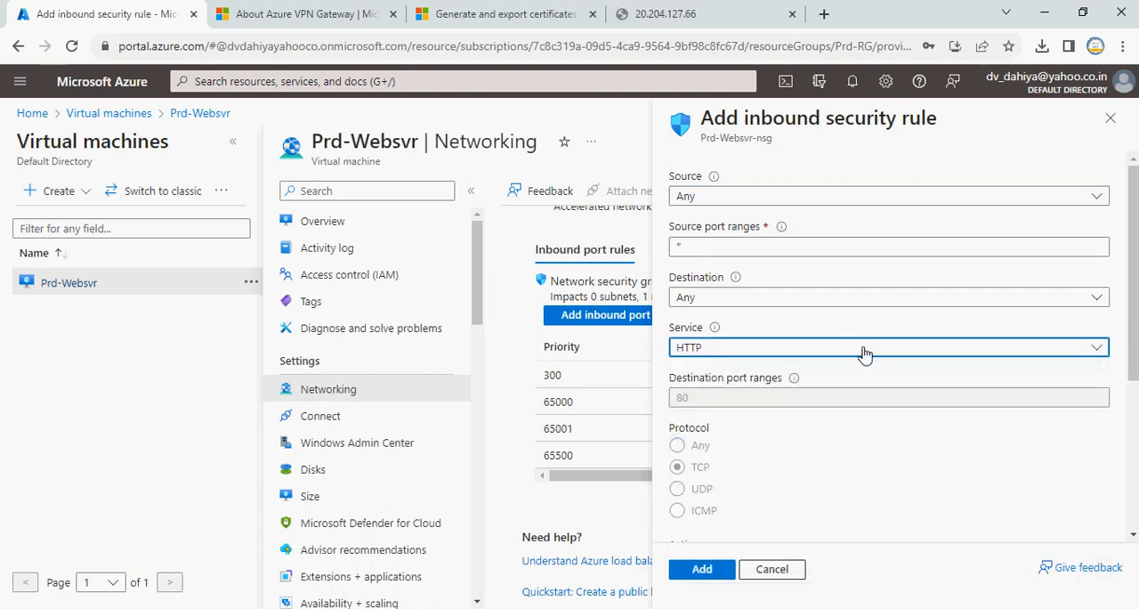
# Name the inbound security rule Http_80 and add it to the network security group
pyautogui.scroll(-1, 854, 383)
pyautogui.scroll(-2, 804, 496)
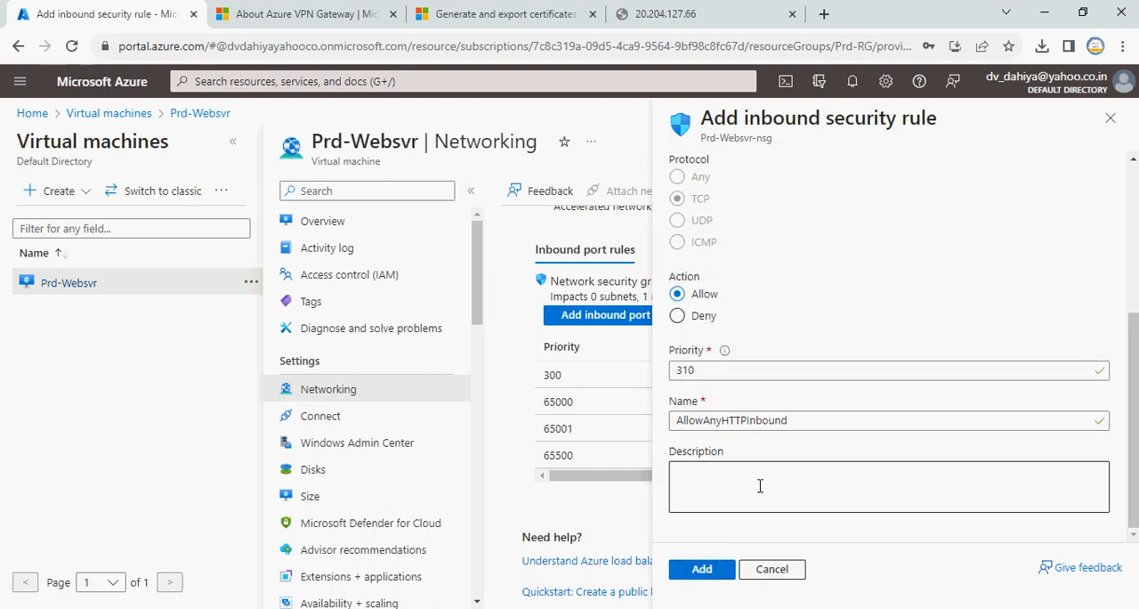
pyautogui.moveTo(820, 422); pyautogui.dragTo(594, 431)
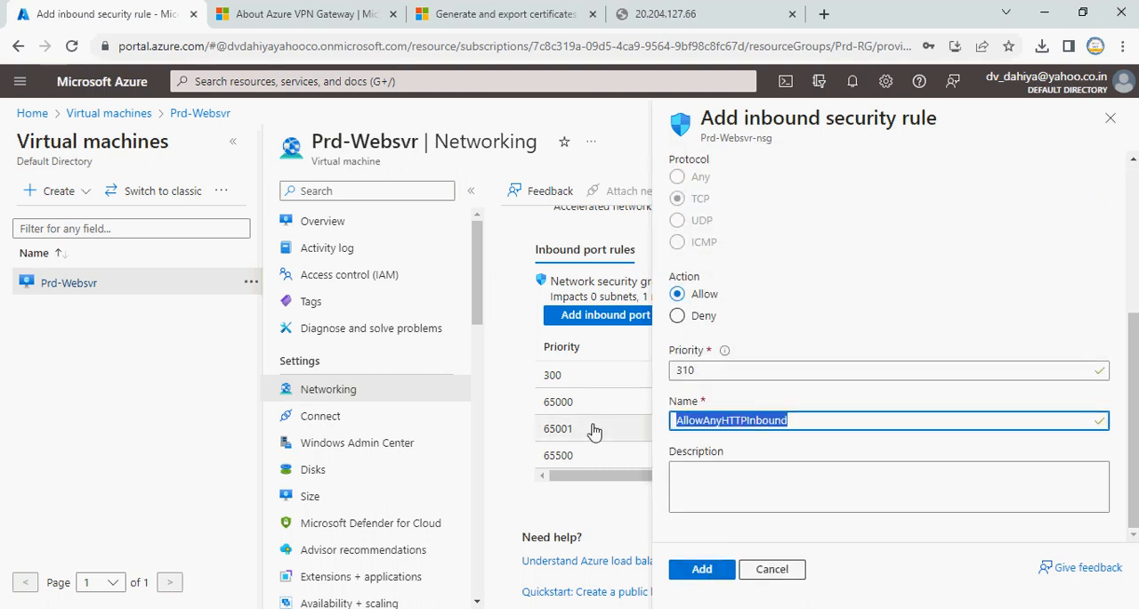
pyautogui.write('Http_80')
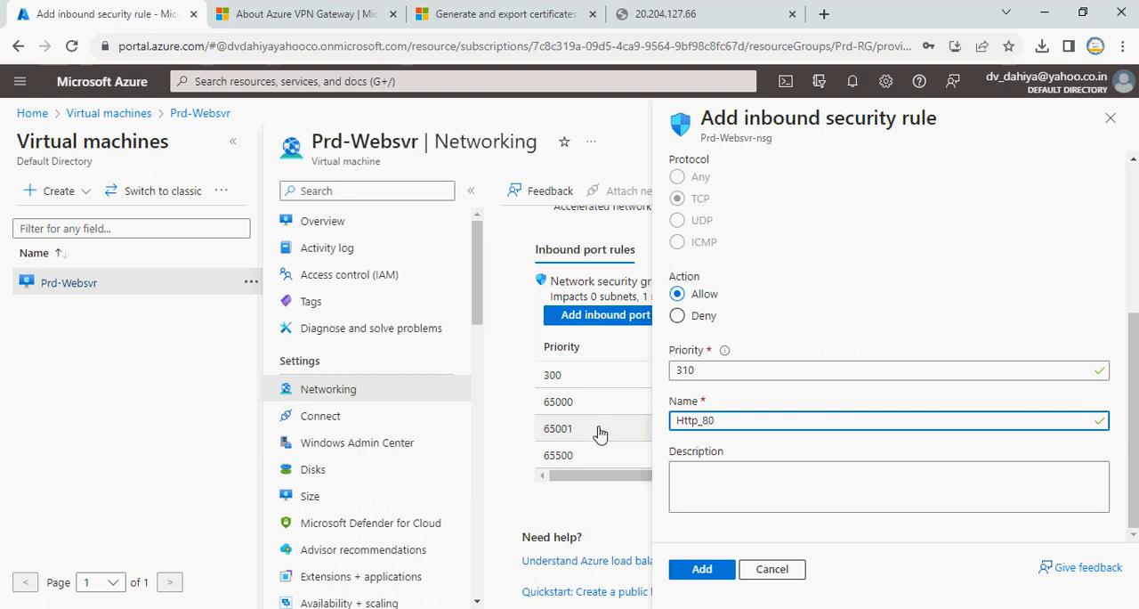
pyautogui.click(710, 575)
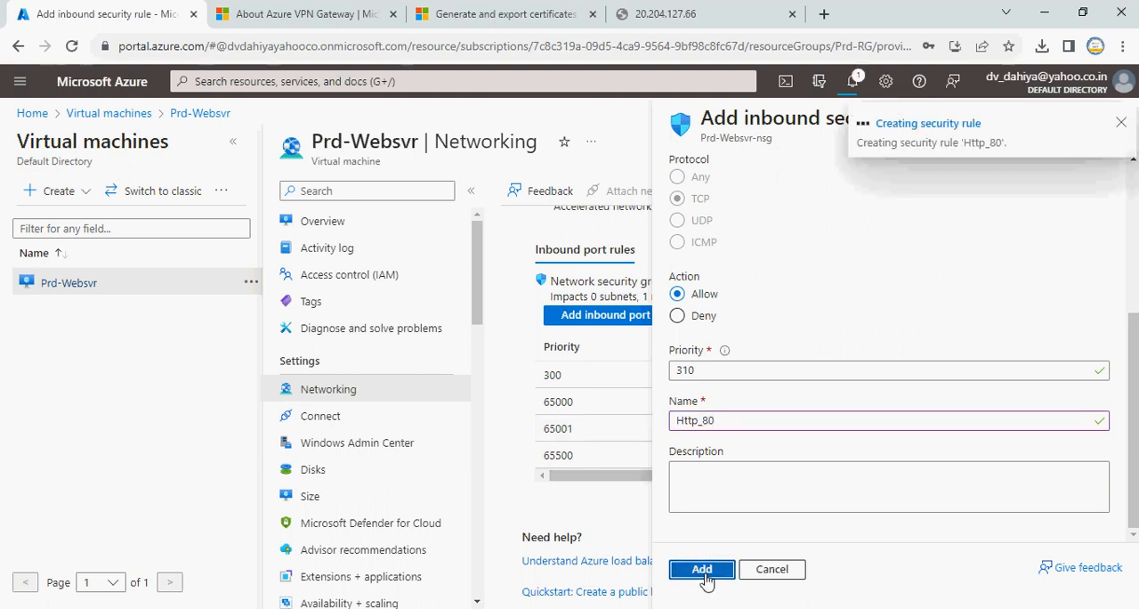
# Reload the web server's public IP page and check the inbound port rules of Prd-Websvr in the Azure portal
pyautogui.click(679, 14)
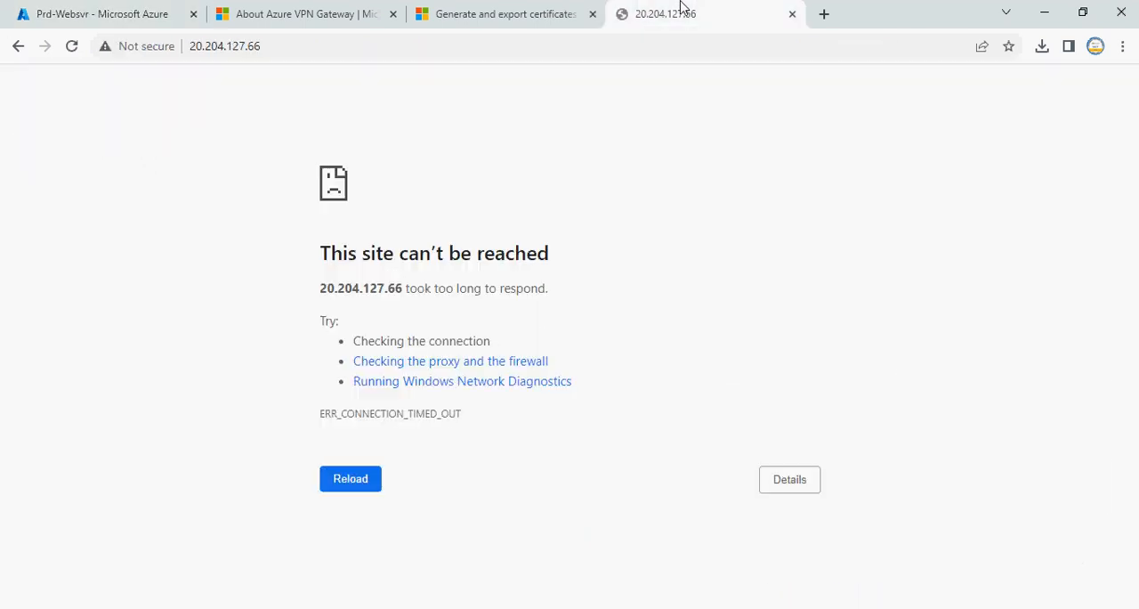
pyautogui.press('F5')
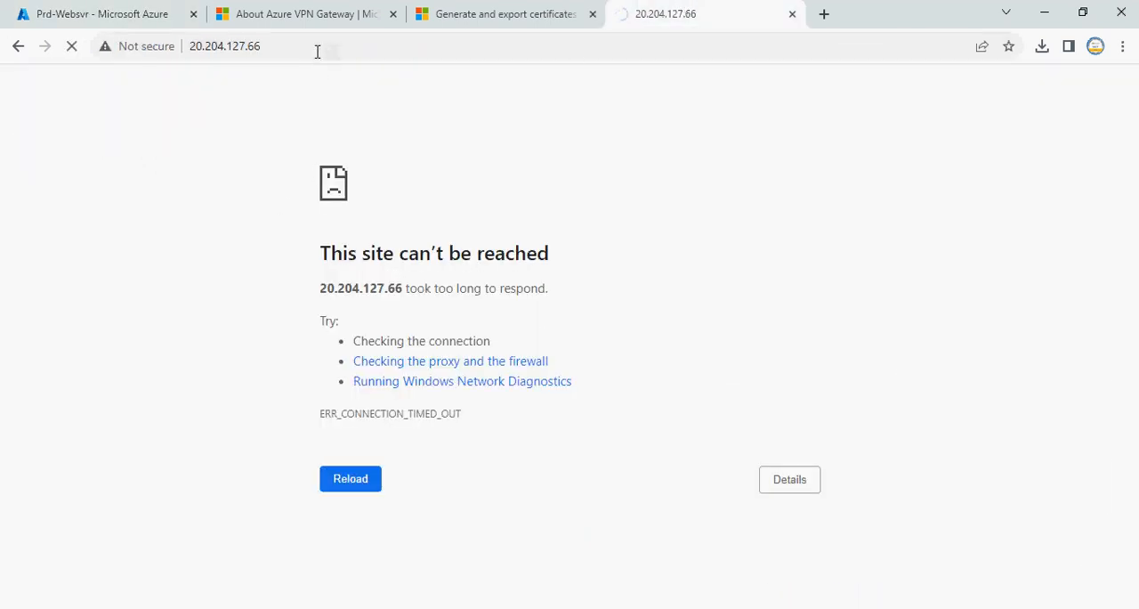
pyautogui.click(317, 51)
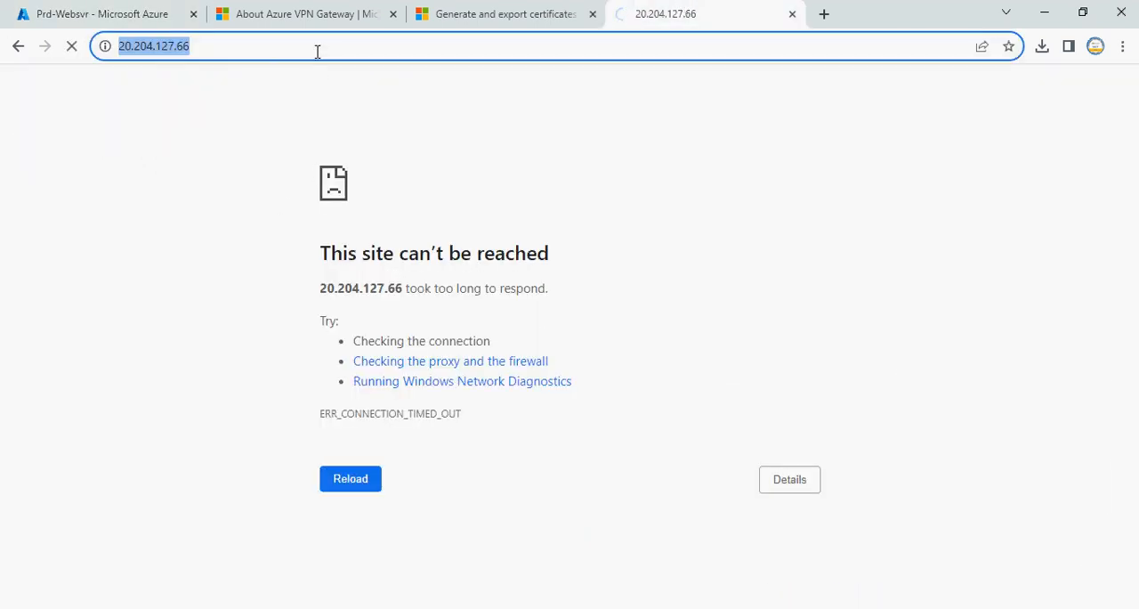
pyautogui.click(101, 14)
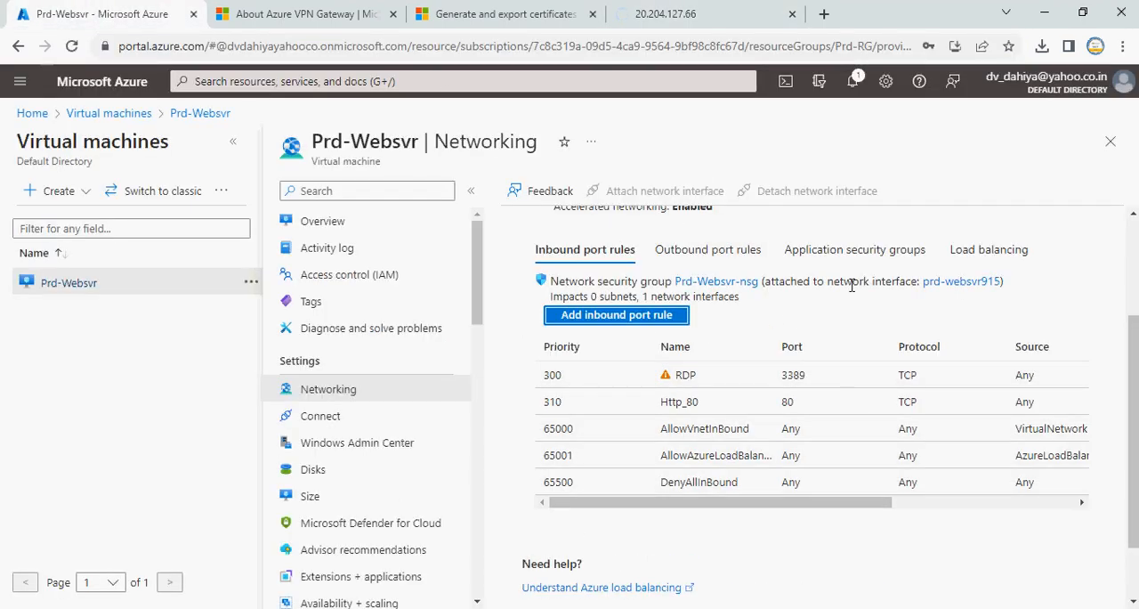
pyautogui.click(700, 11)
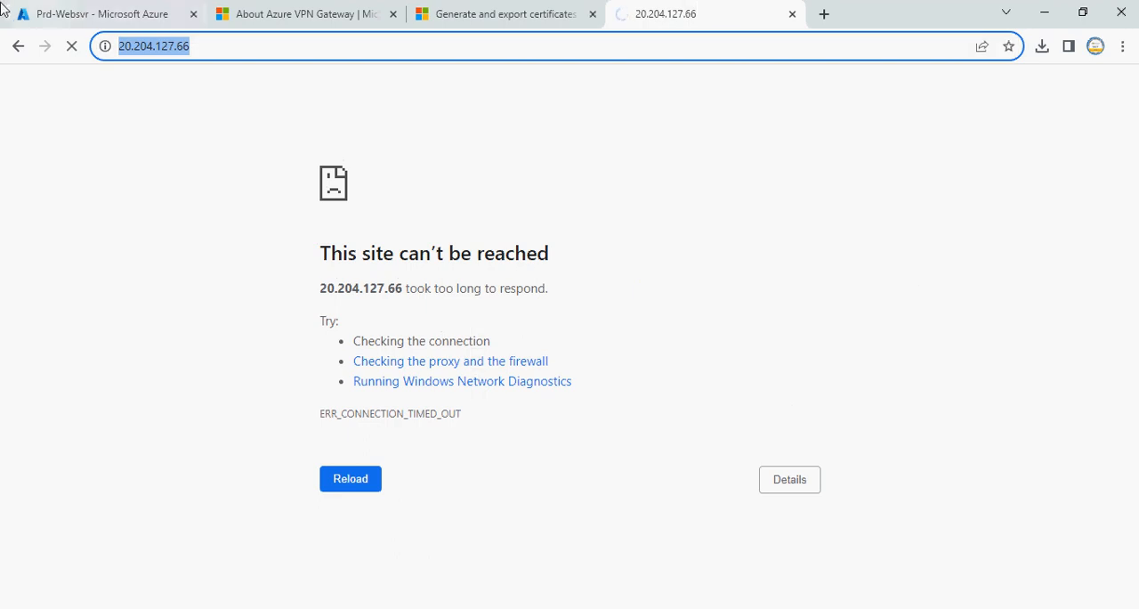
pyautogui.click(53, 9)
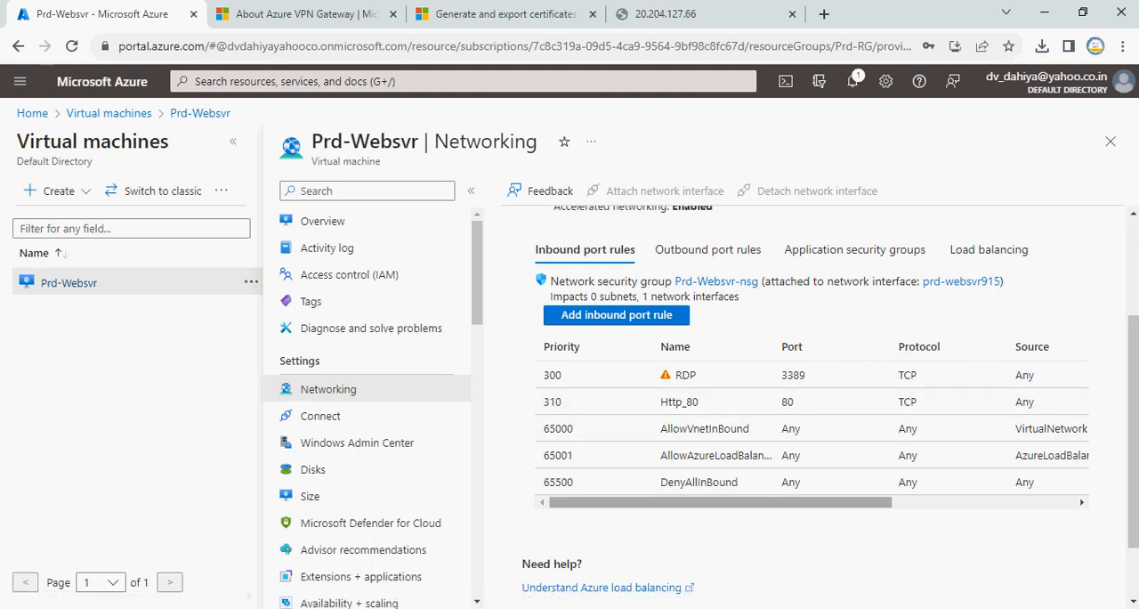
# Close the File Explorer window in the ClientVM remote session and return to the Azure portal browser
pyautogui.hotkey('alt', 'Tab')
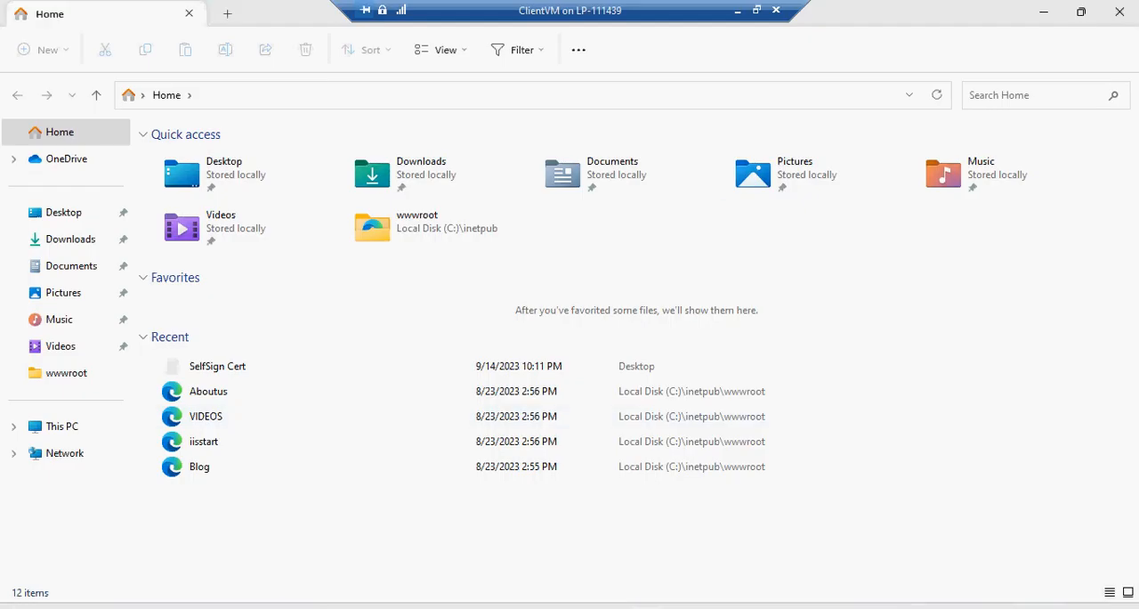
pyautogui.click(1120, 11)
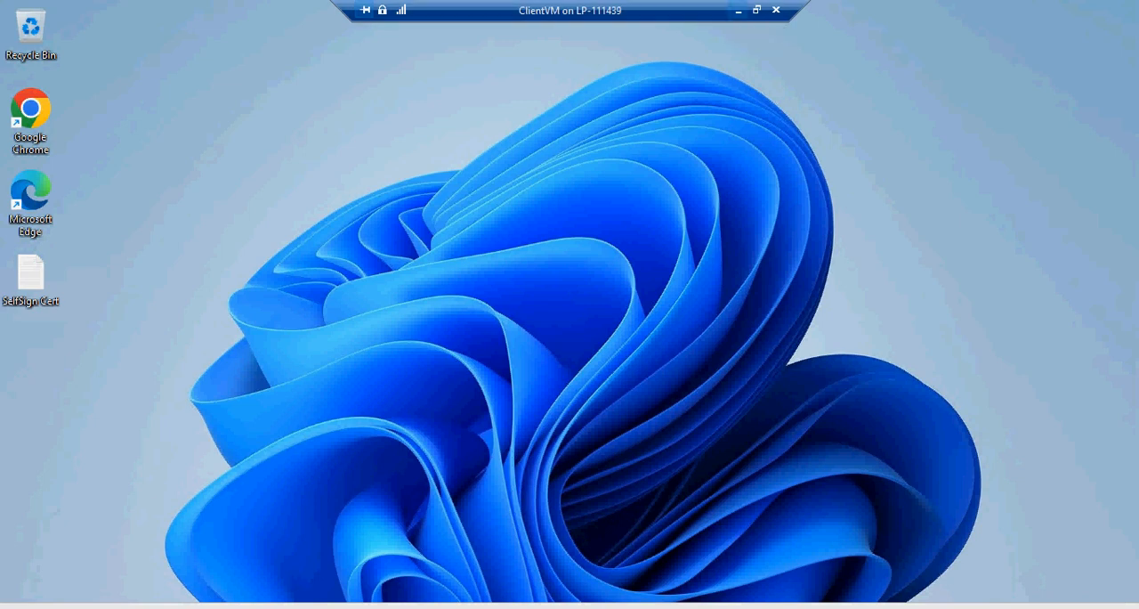
pyautogui.click(738, 10)
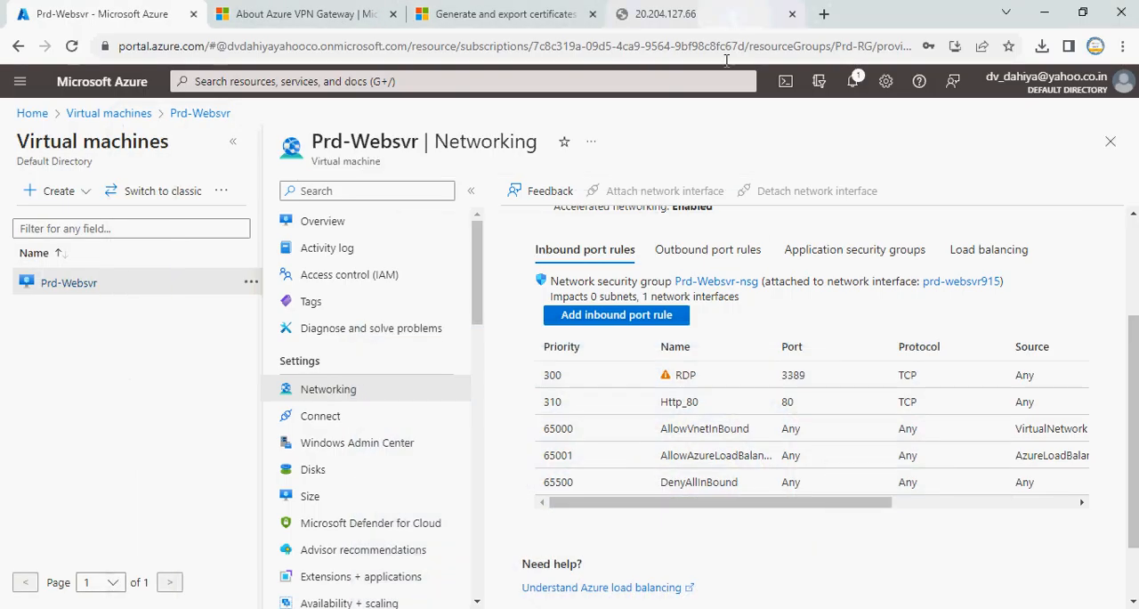
# Request the web server page at 20.204.127.66 again in its existing browser tab
pyautogui.click(658, 14)
pyautogui.click(98, 15)
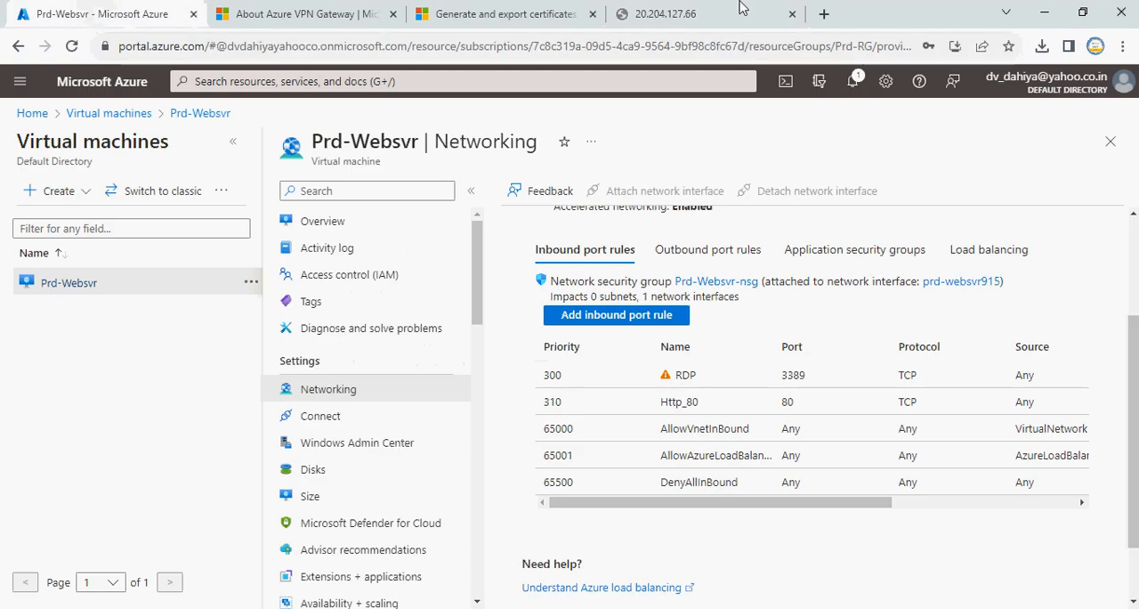
pyautogui.click(677, 13)
pyautogui.click(335, 46)
pyautogui.press('Return')
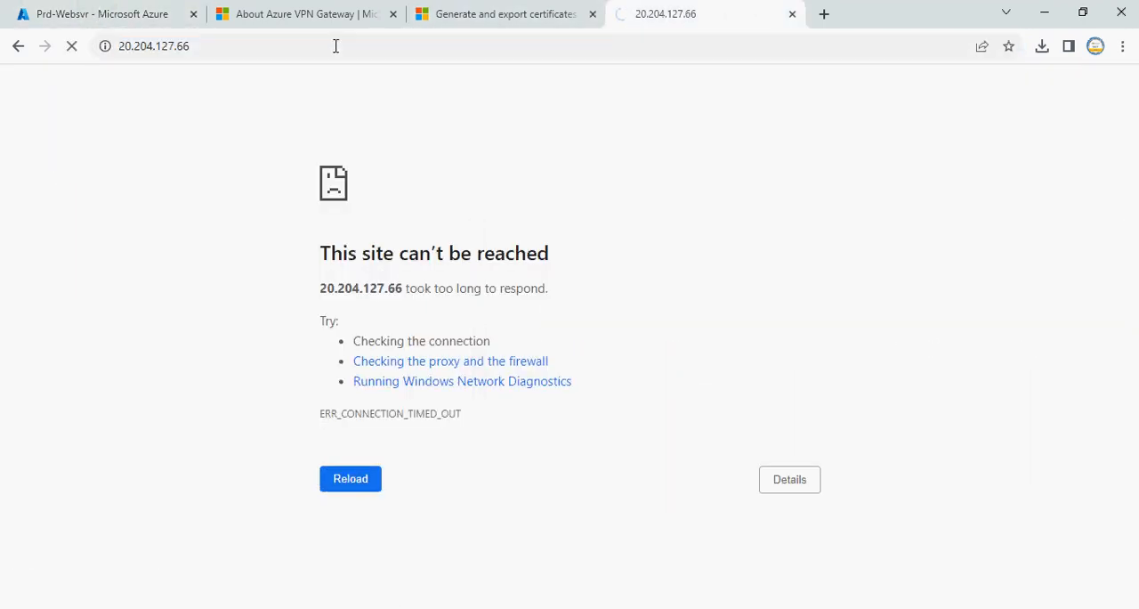
# Copy the public IP address from the Prd-Websvr overview, load it in a new tab and close the older duplicate tab
pyautogui.click(134, 14)
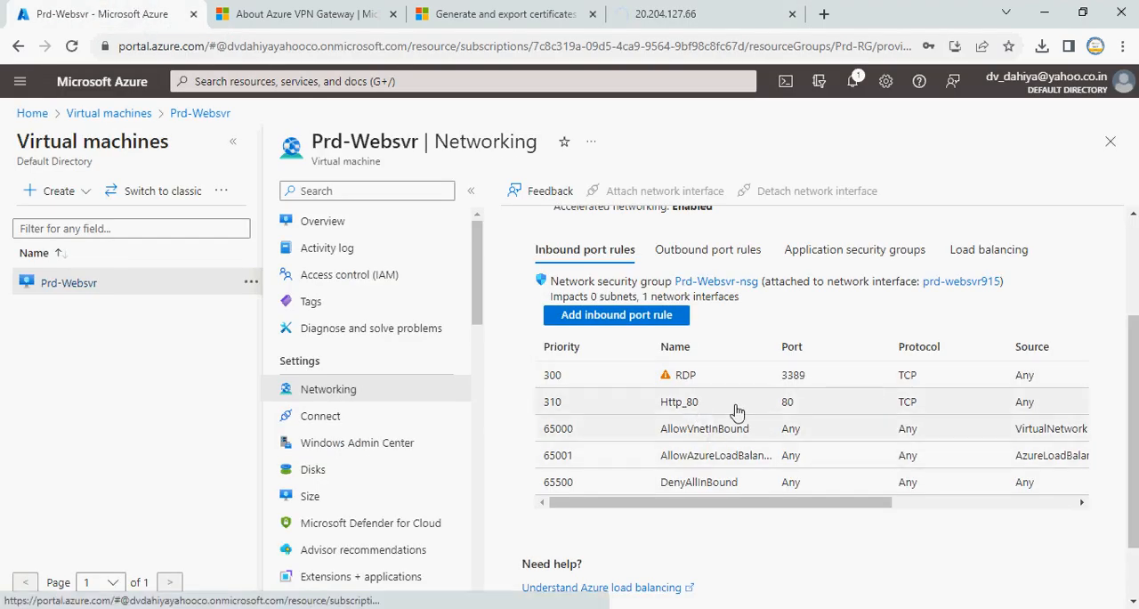
pyautogui.click(329, 223)
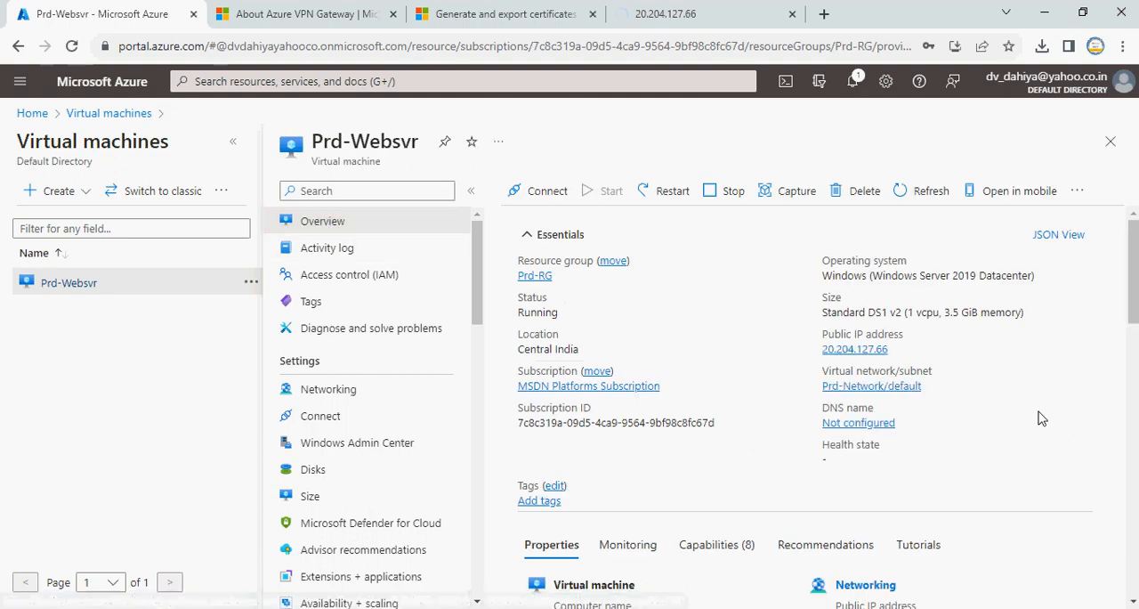
pyautogui.click(897, 349)
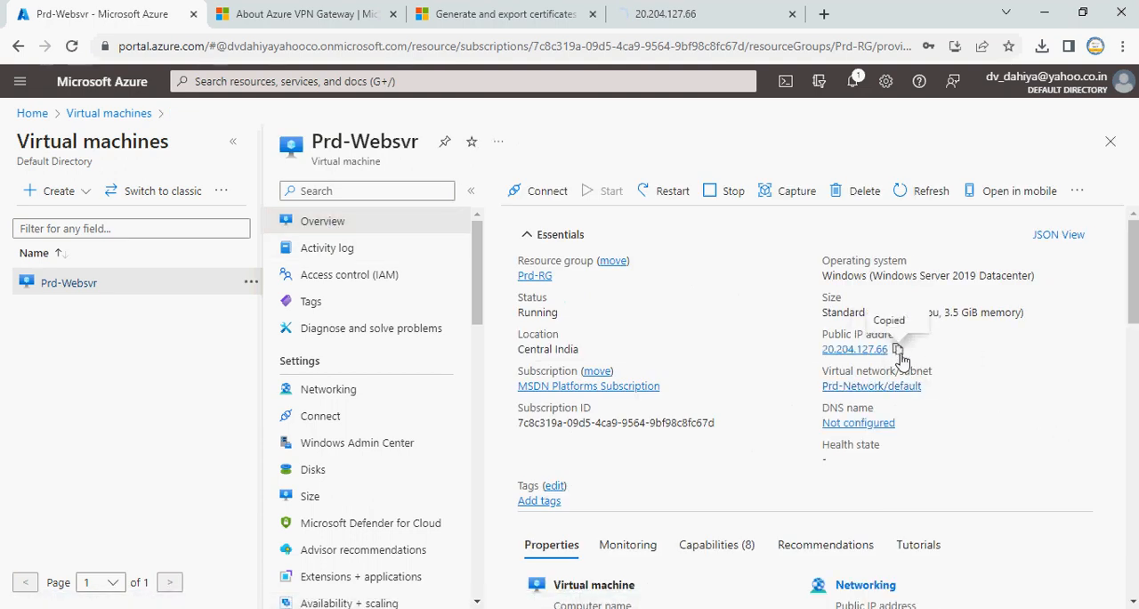
pyautogui.click(821, 14)
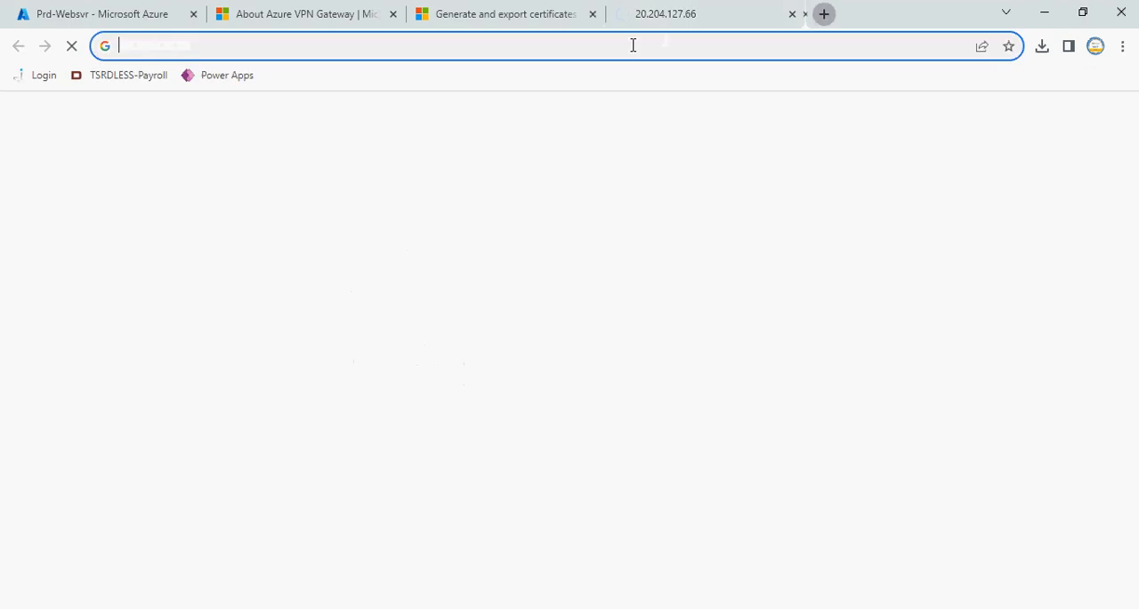
pyautogui.hotkey('ctrl', 'v')
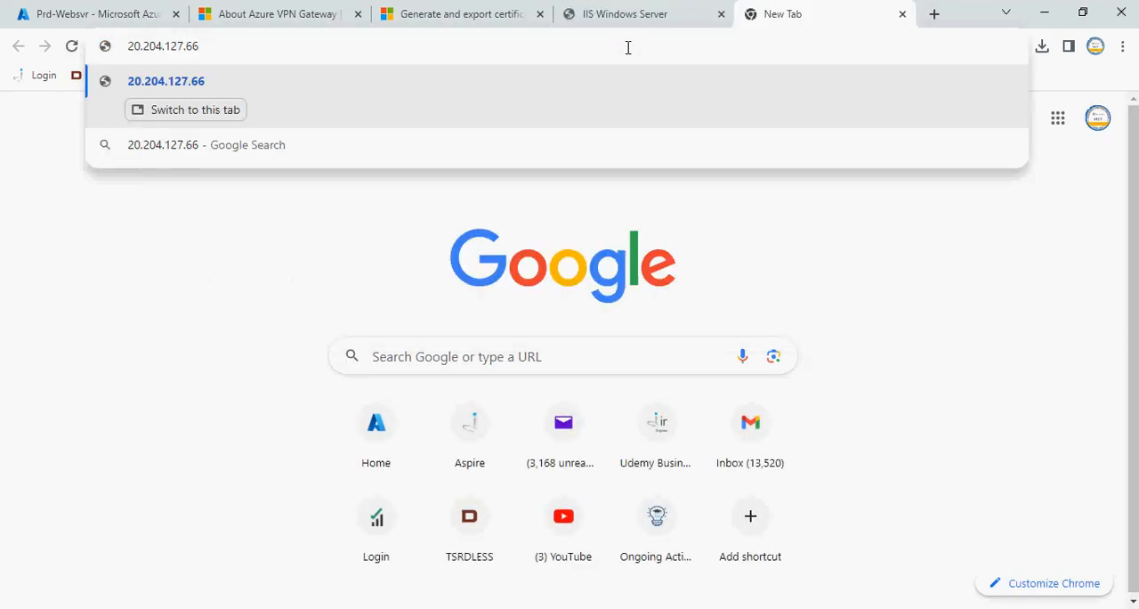
pyautogui.press('Return')
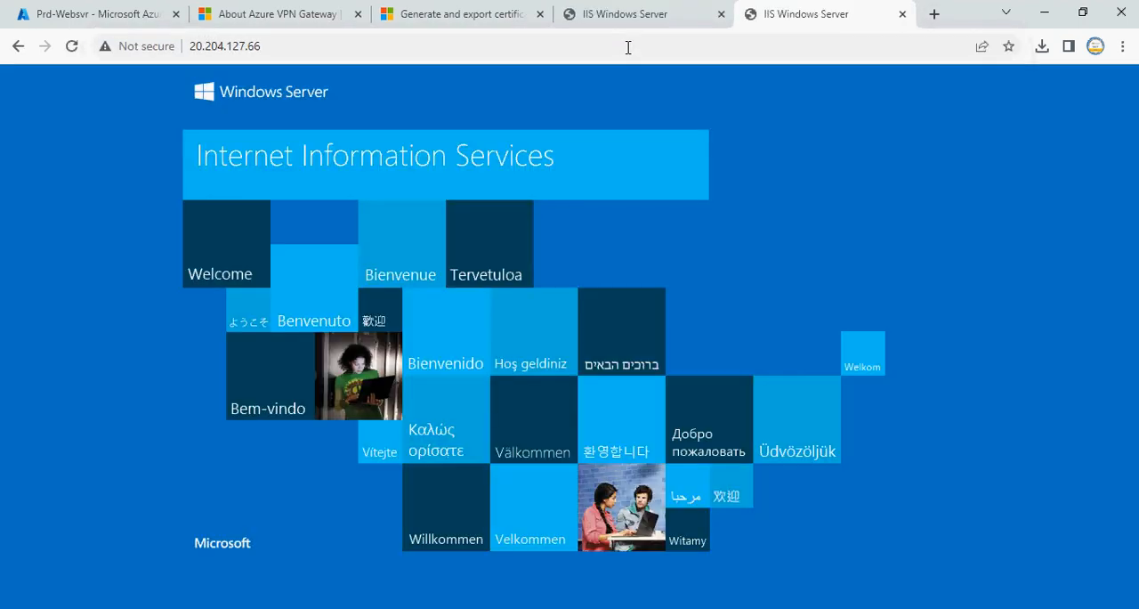
pyautogui.click(721, 14)
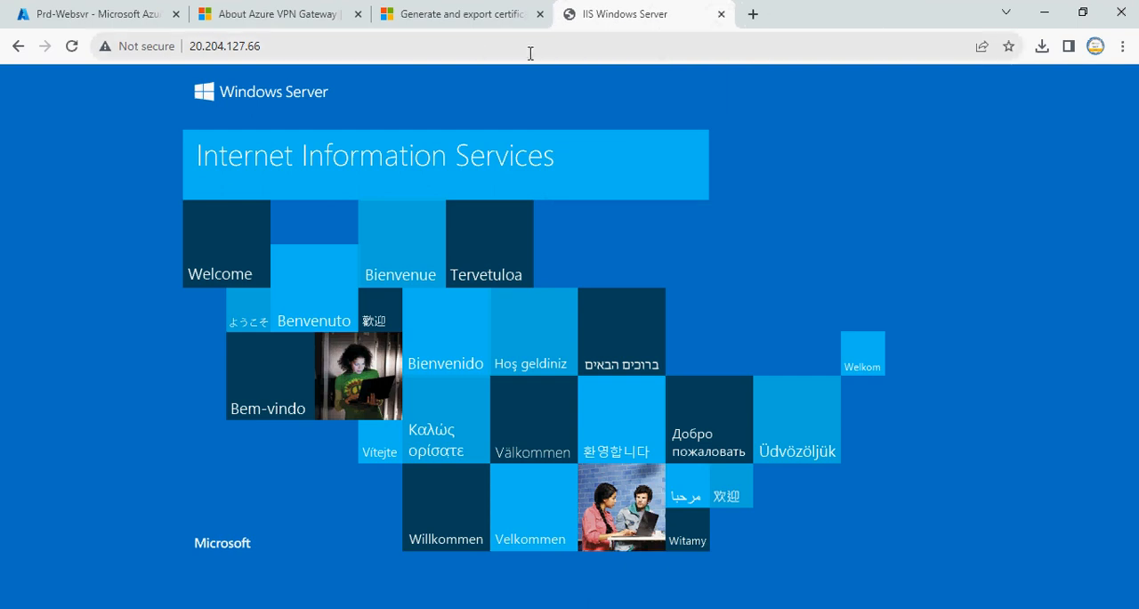
# Browse to the test page at 20.204.127.66/default.html
pyautogui.click(482, 46)
pyautogui.click(483, 46)
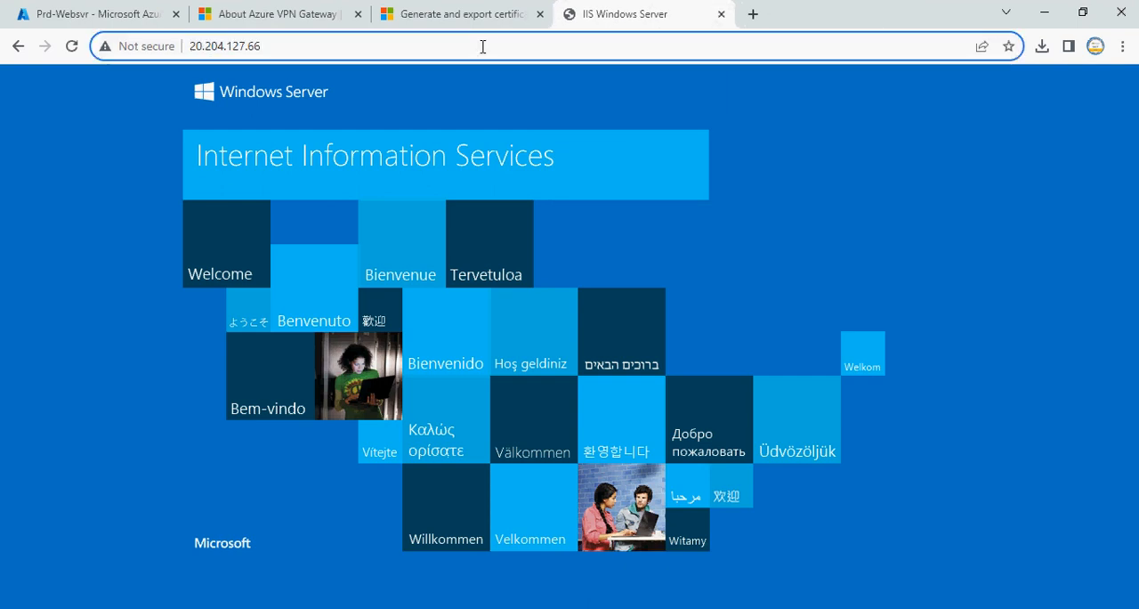
pyautogui.write('/de')
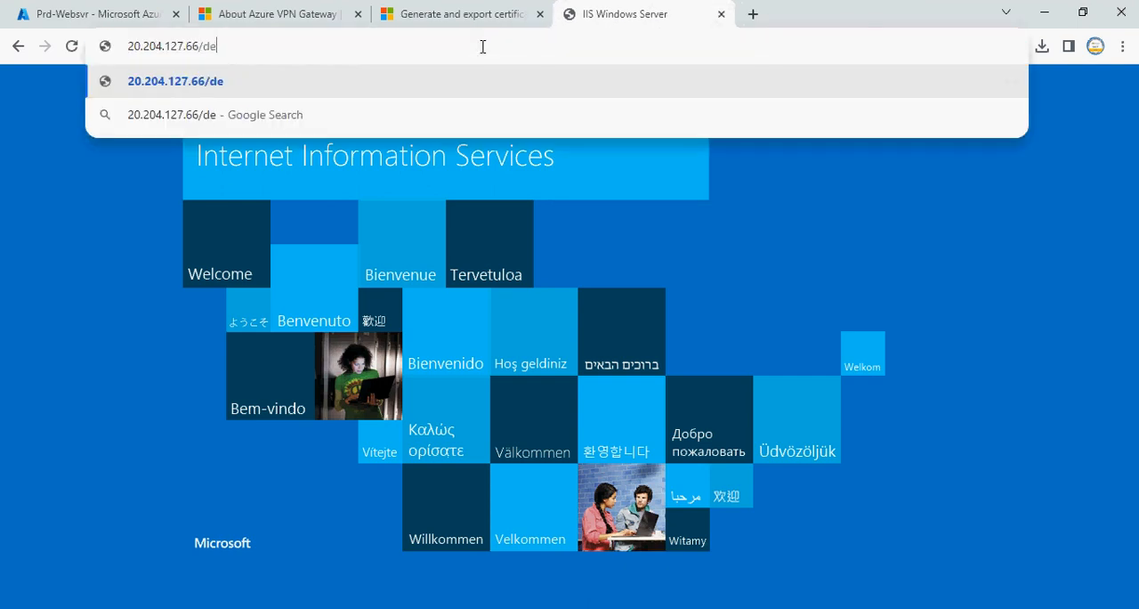
pyautogui.write('fault')
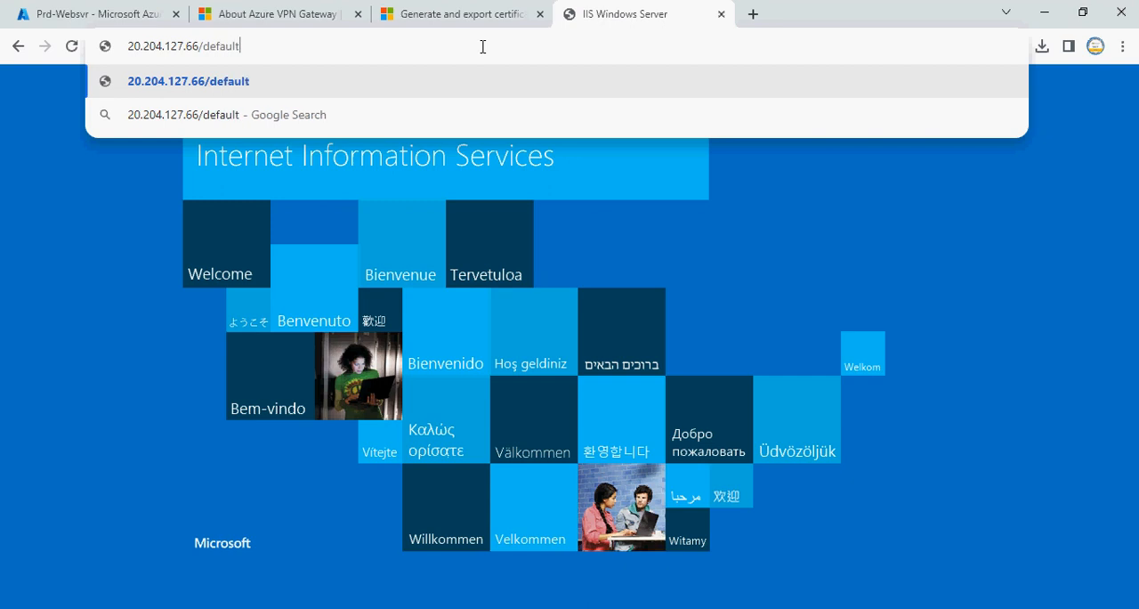
pyautogui.write('.html')
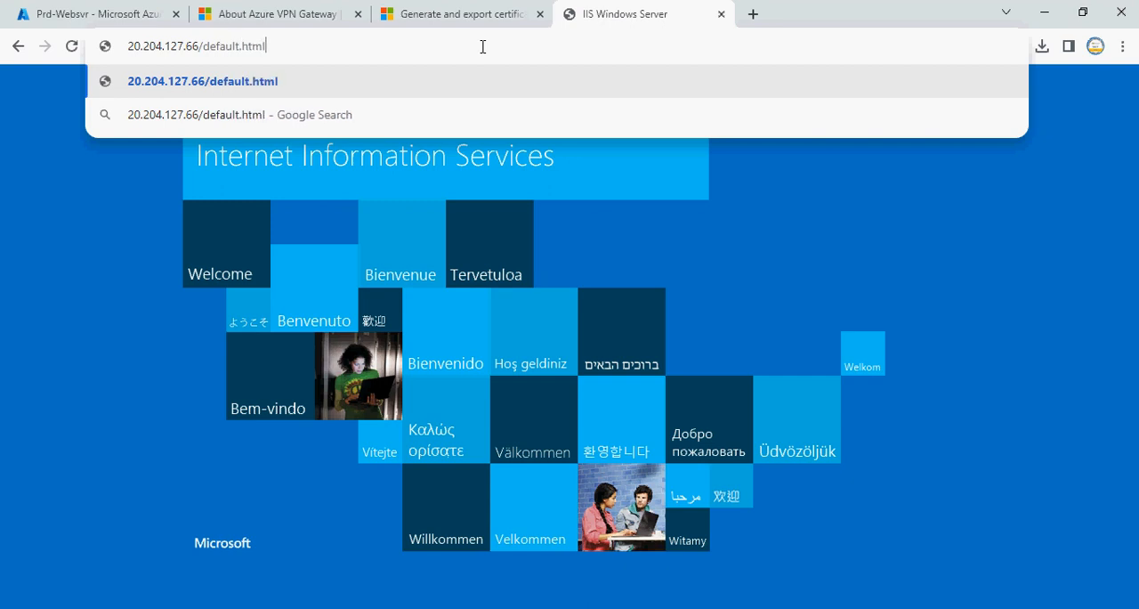
pyautogui.press('Return')
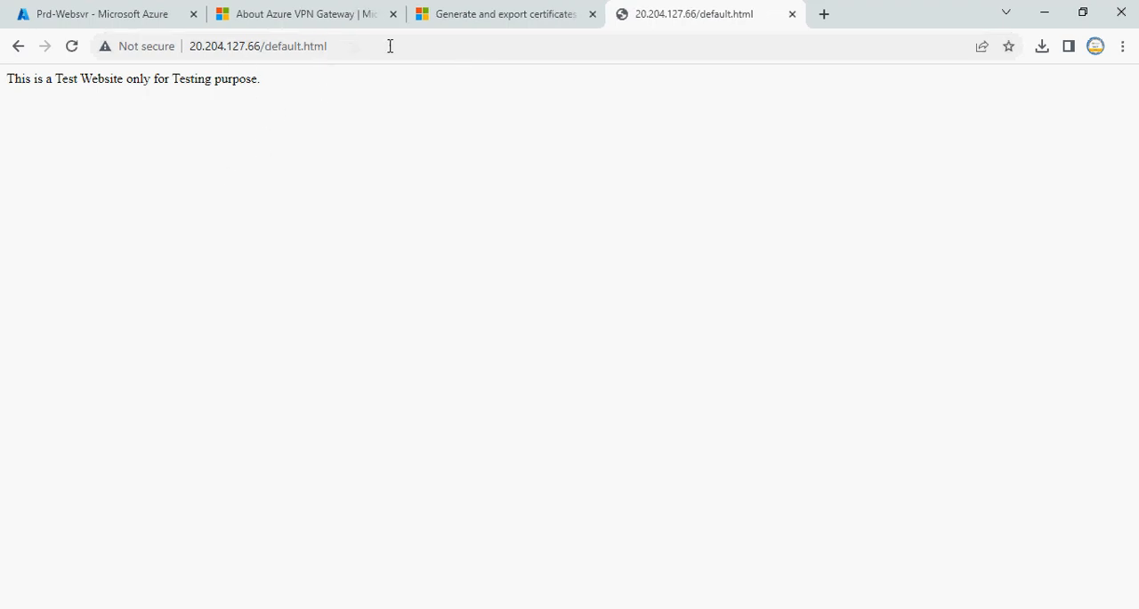
# Check the private IP address in the networking properties of the Prd-Websvr overview in the Azure portal
pyautogui.click(76, 9)
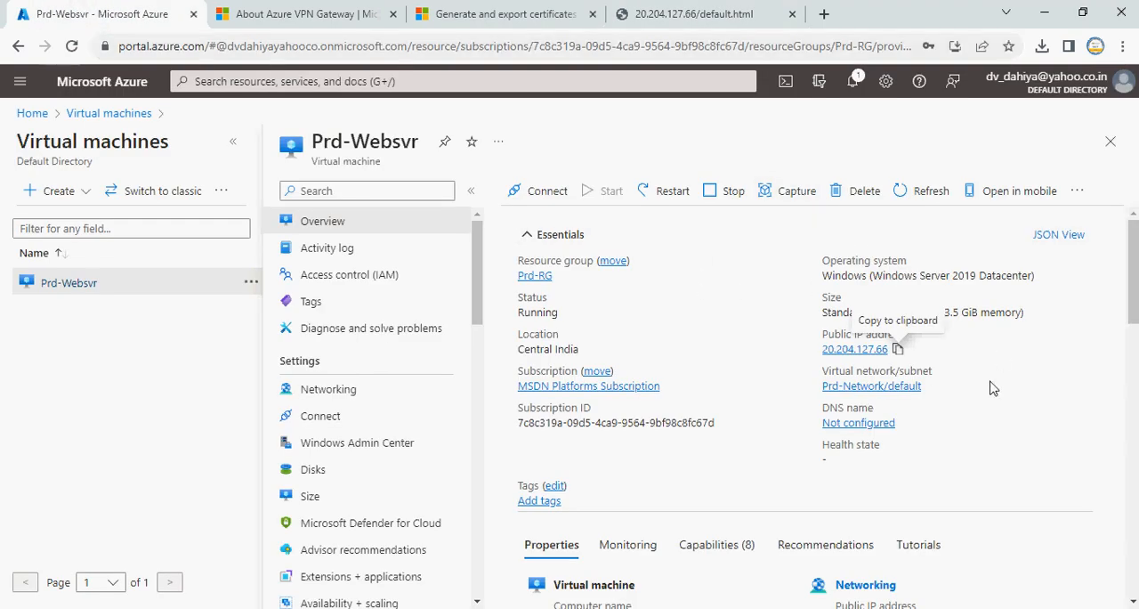
pyautogui.scroll(-2, 983, 395)
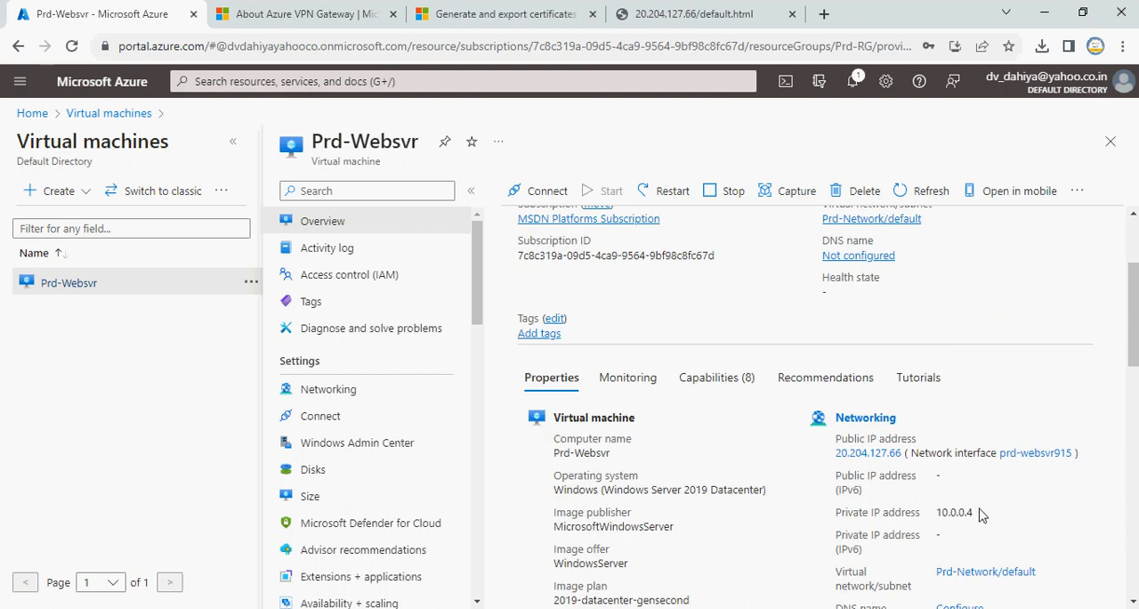
pyautogui.moveTo(979, 516); pyautogui.dragTo(935, 519)
pyautogui.scroll(2, 948, 392)
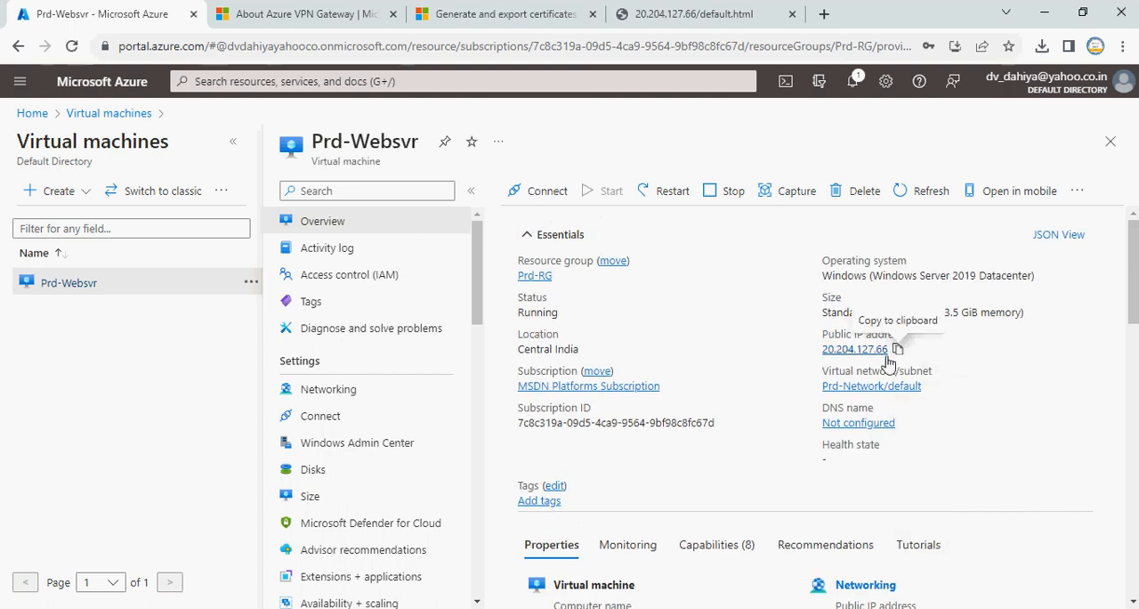
# Copy the test page's address, load it in Chrome on ClientVM and dismiss the default browser notice
pyautogui.click(676, 12)
pyautogui.click(399, 46)
pyautogui.hotkey('ctrl', 'c')
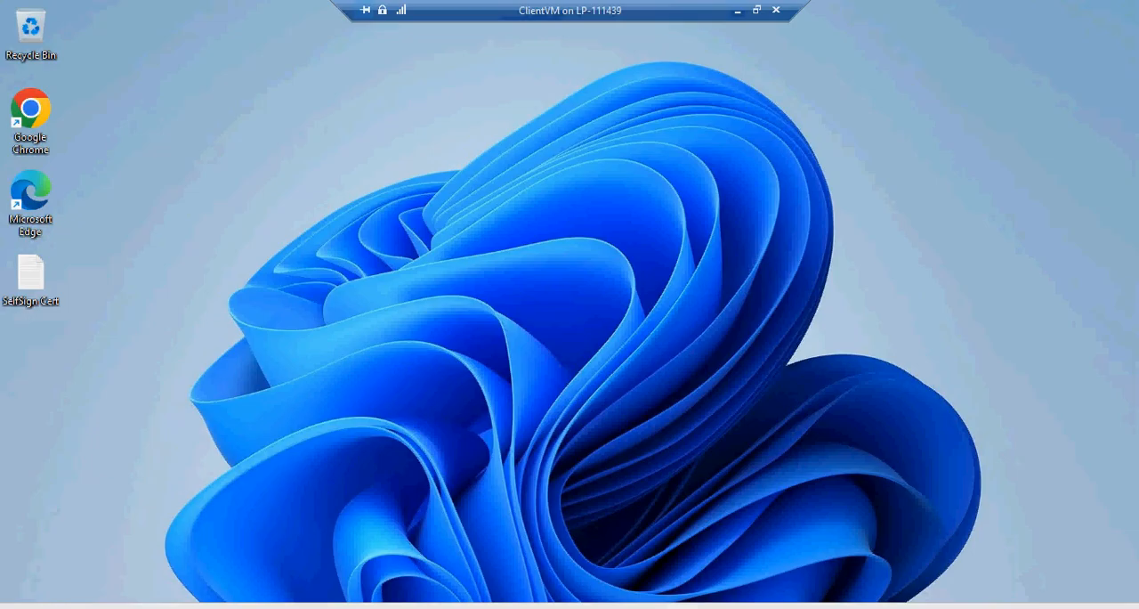
pyautogui.doubleClick(31, 118)
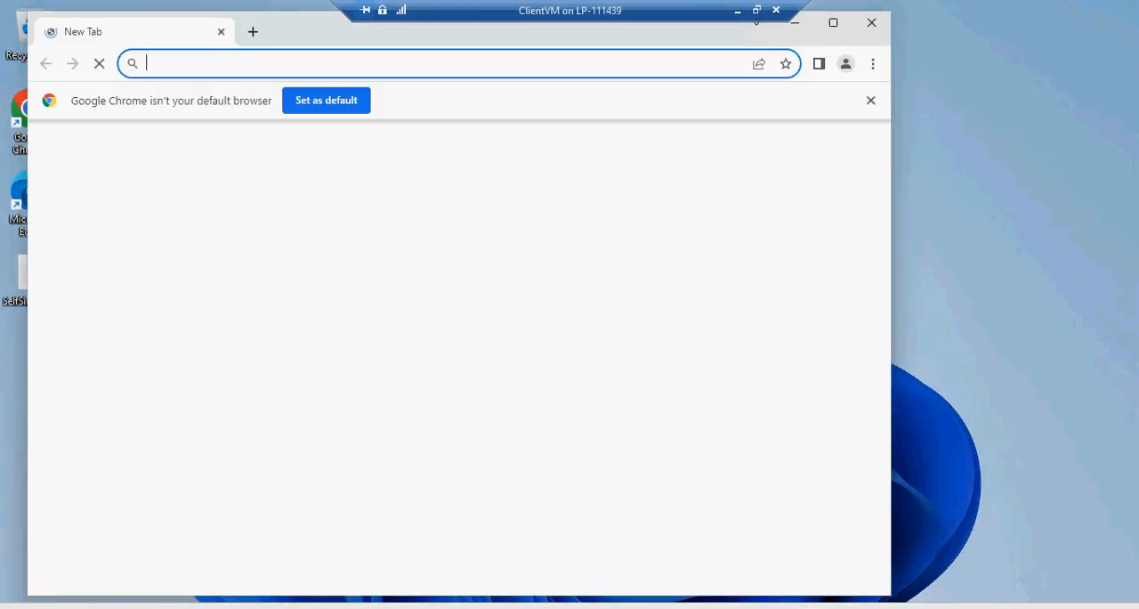
pyautogui.hotkey('ctrl', 'v')
pyautogui.press('Return')
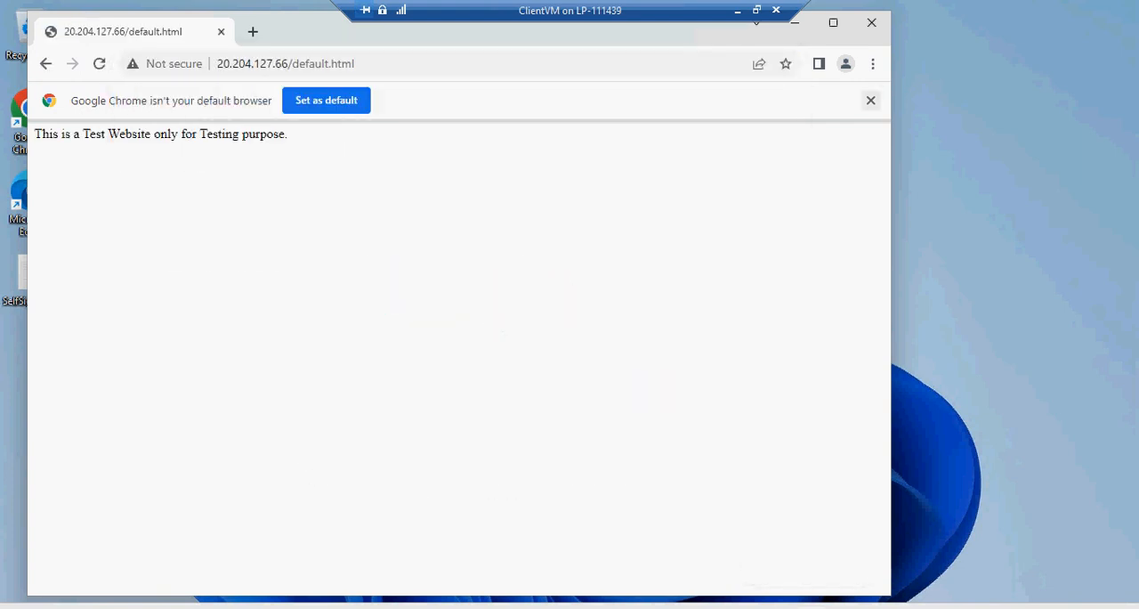
pyautogui.click(871, 99)
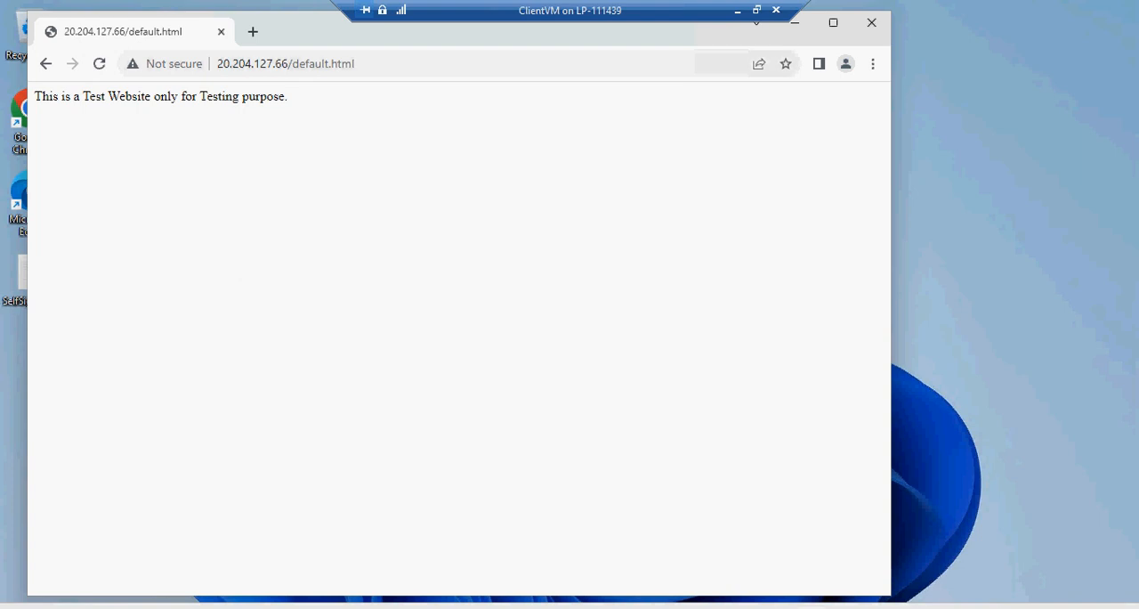
# Copy Prd-Websvr's private IP address from the Azure portal and try to load 10.0.0.4/default.html in Chrome on ClientVM
pyautogui.moveTo(289, 64); pyautogui.dragTo(223, 64)
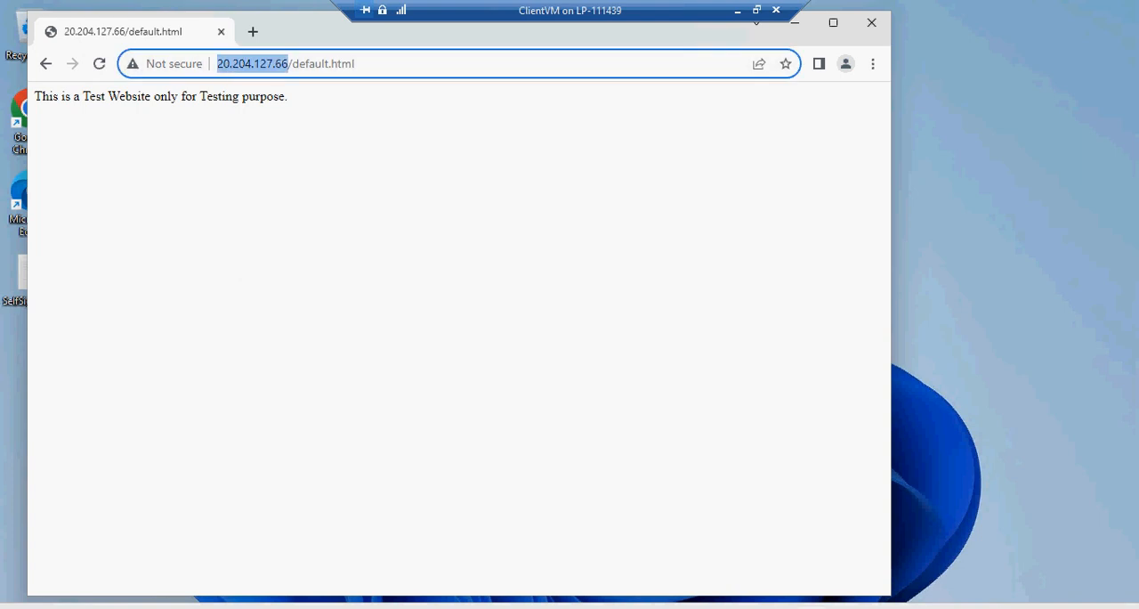
pyautogui.click(738, 11)
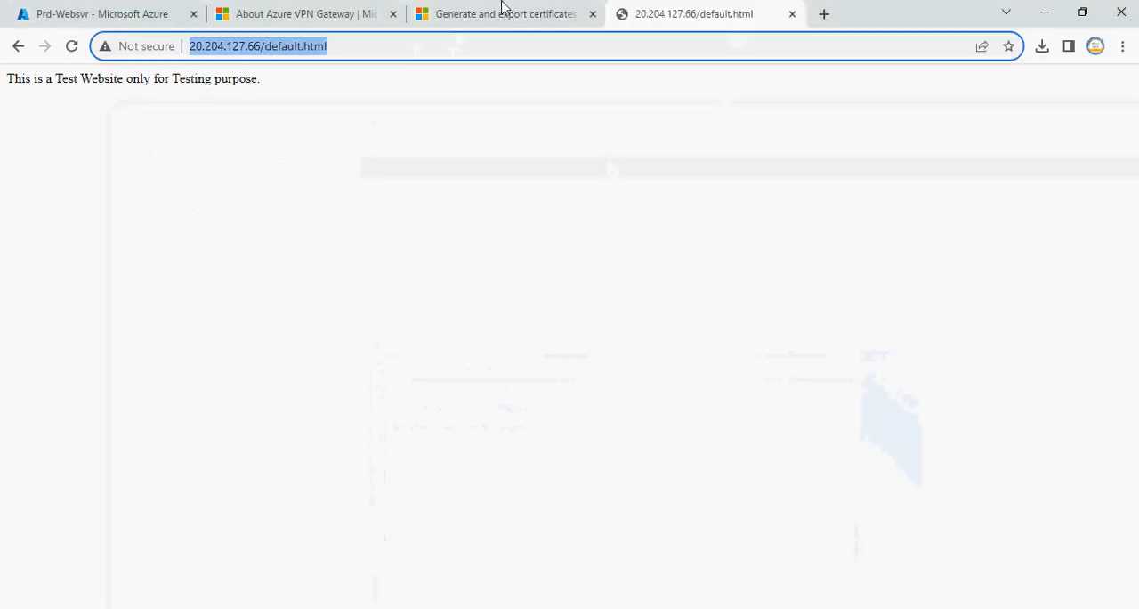
pyautogui.click(165, 16)
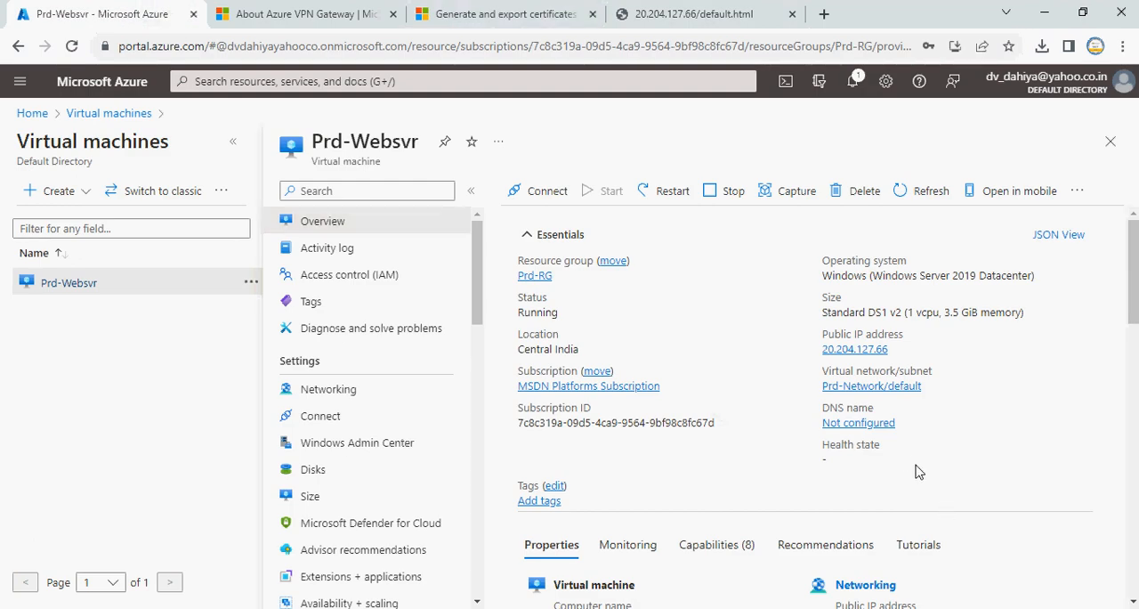
pyautogui.scroll(-1, 916, 469)
pyautogui.moveTo(936, 596); pyautogui.dragTo(968, 594)
pyautogui.rightClick(971, 593)
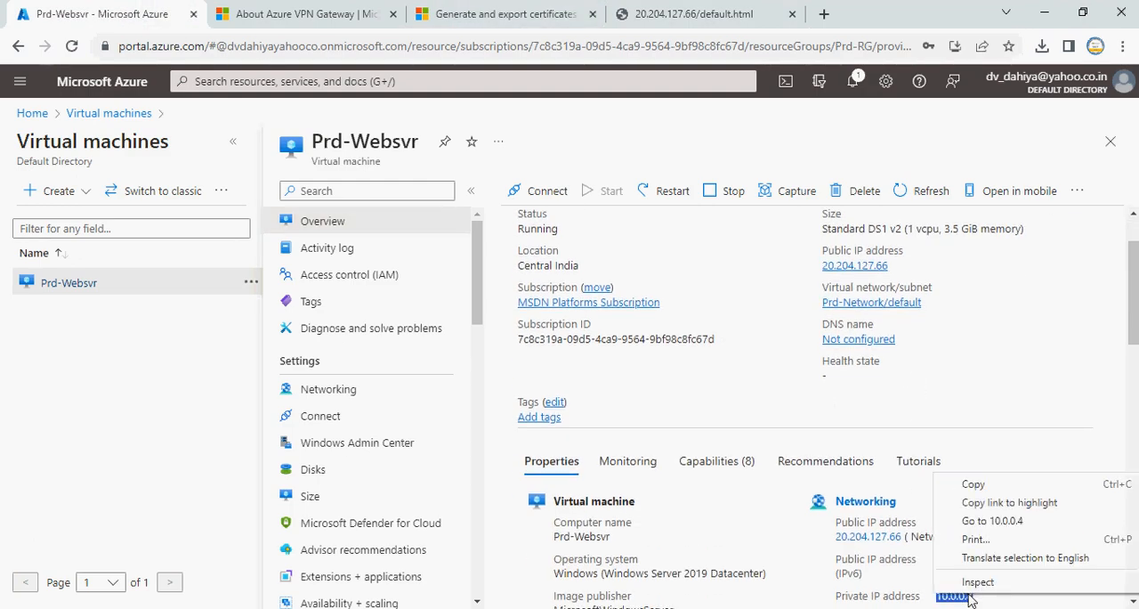
pyautogui.click(986, 484)
pyautogui.hotkey('alt', 'Tab')
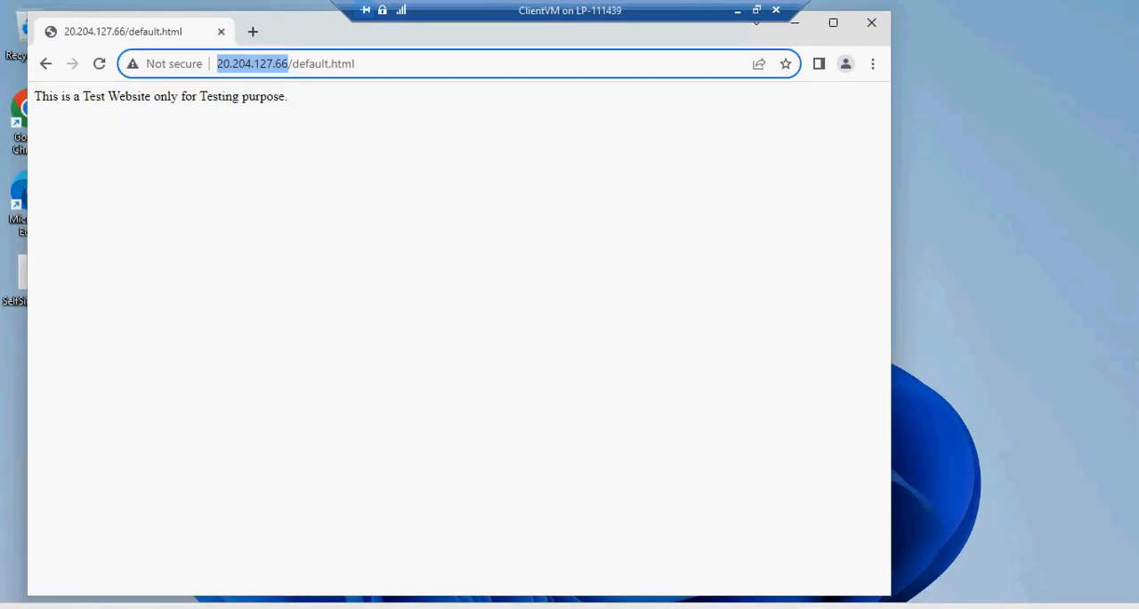
pyautogui.hotkey('ctrl', 'v')
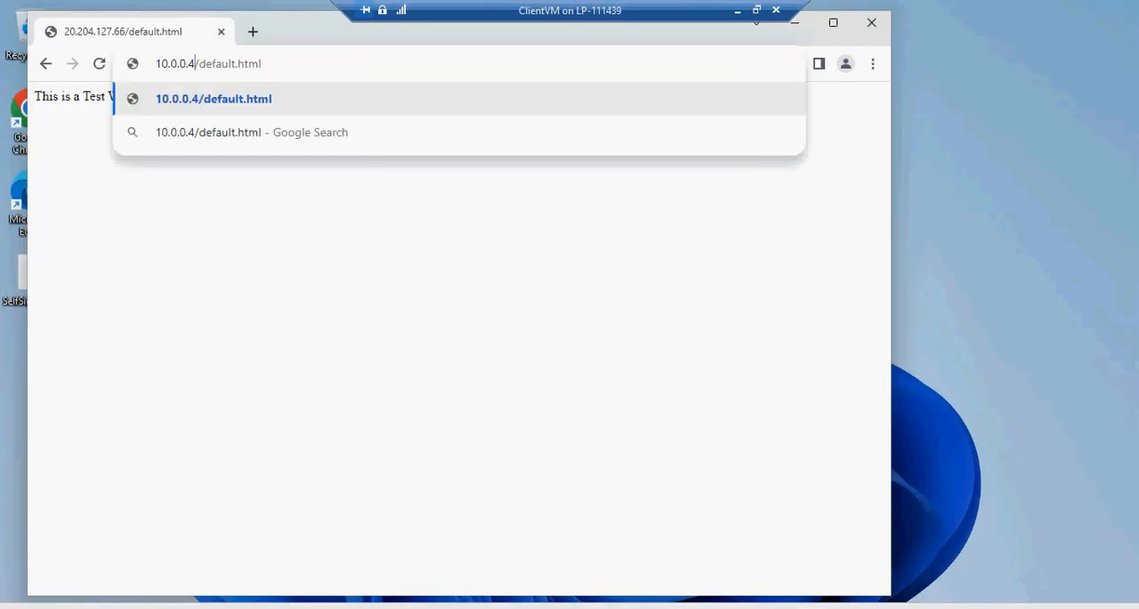
pyautogui.press('Return')
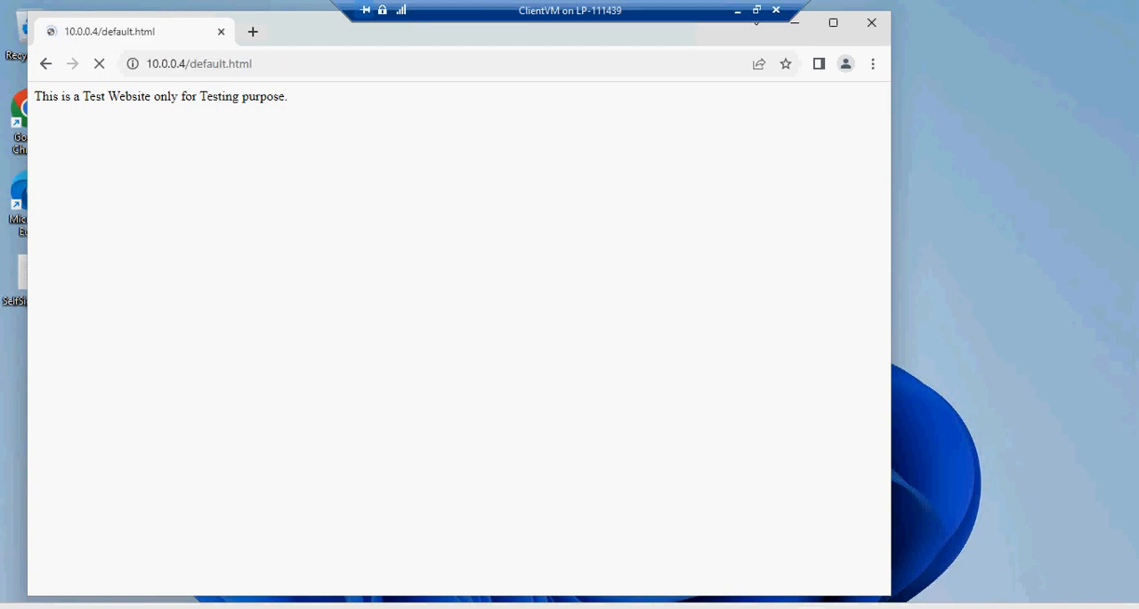
# Leave the ClientVM session for the Azure portal and add a gateway subnet with range 10.0.1.0/24 to Prd-Network
pyautogui.click(737, 10)
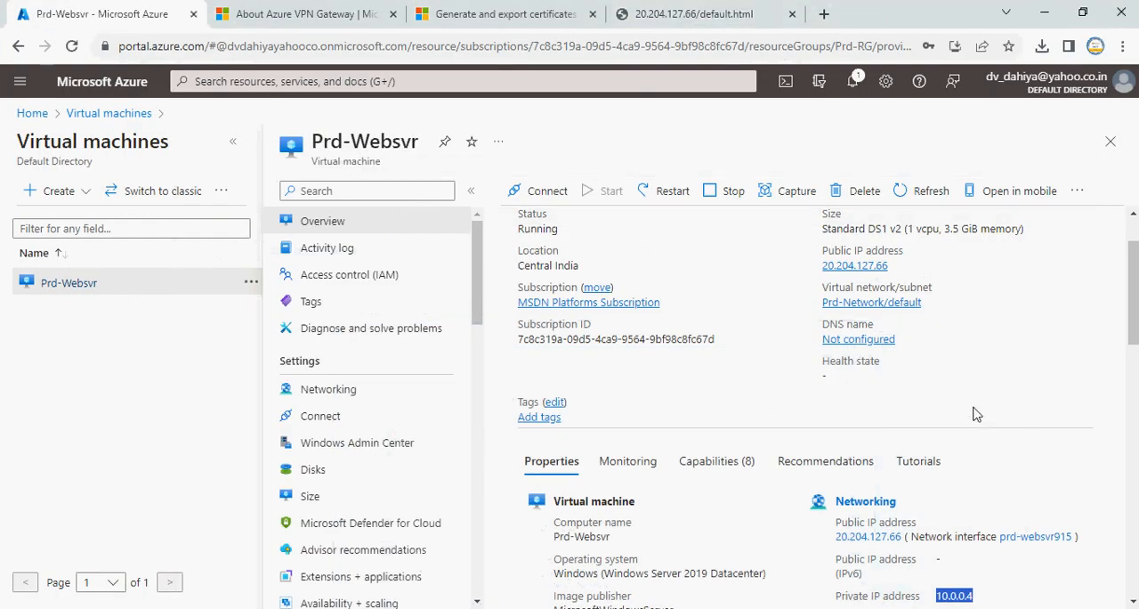
pyautogui.click(889, 304)
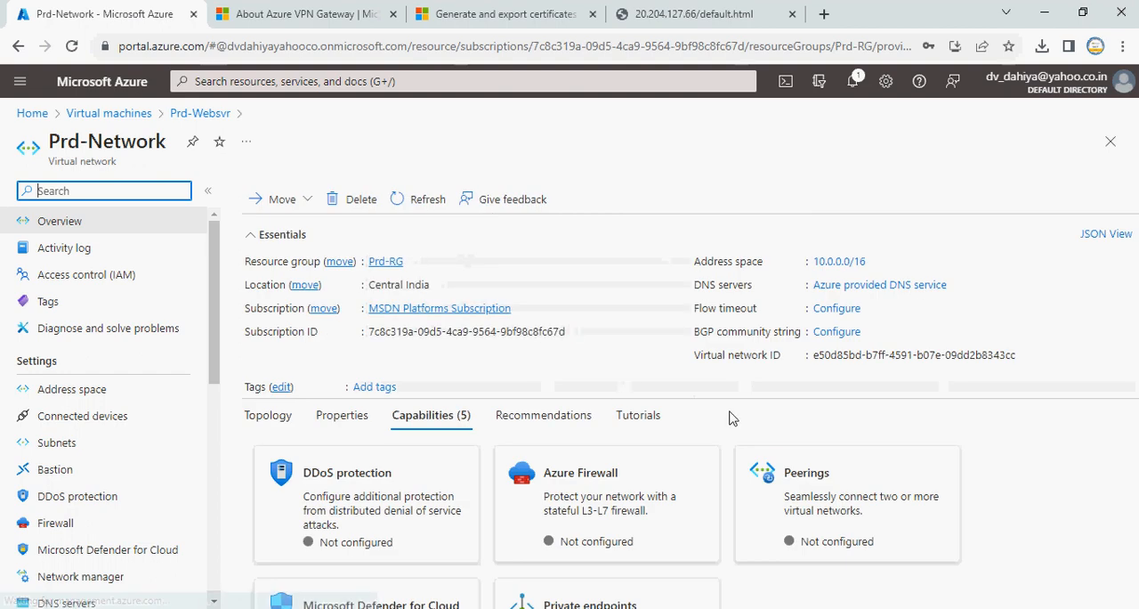
pyautogui.click(99, 449)
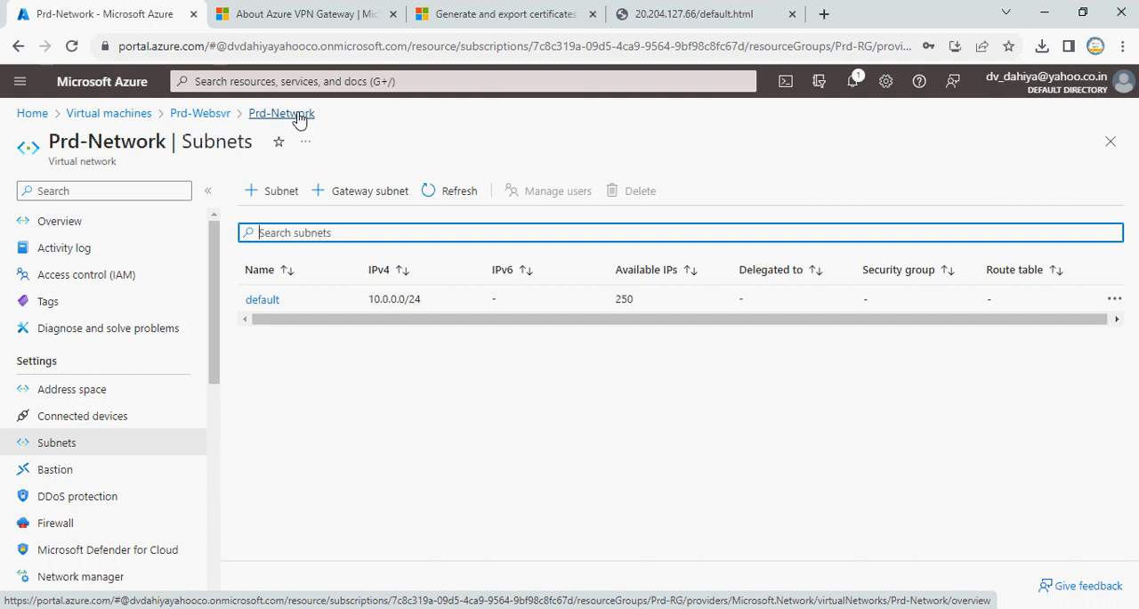
pyautogui.click(372, 196)
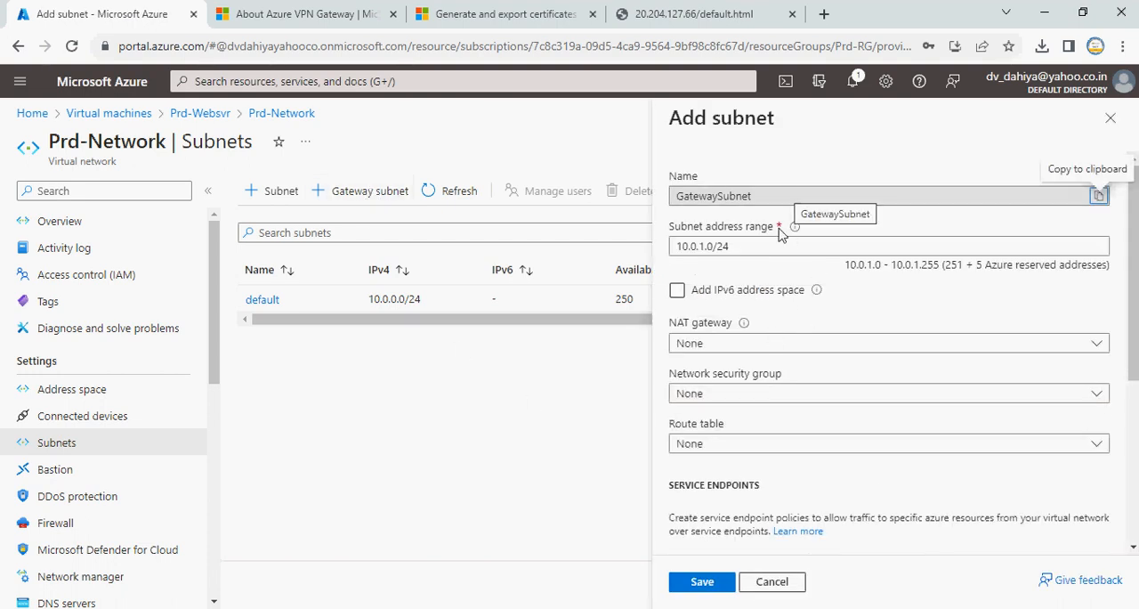
pyautogui.scroll(-3, 827, 438)
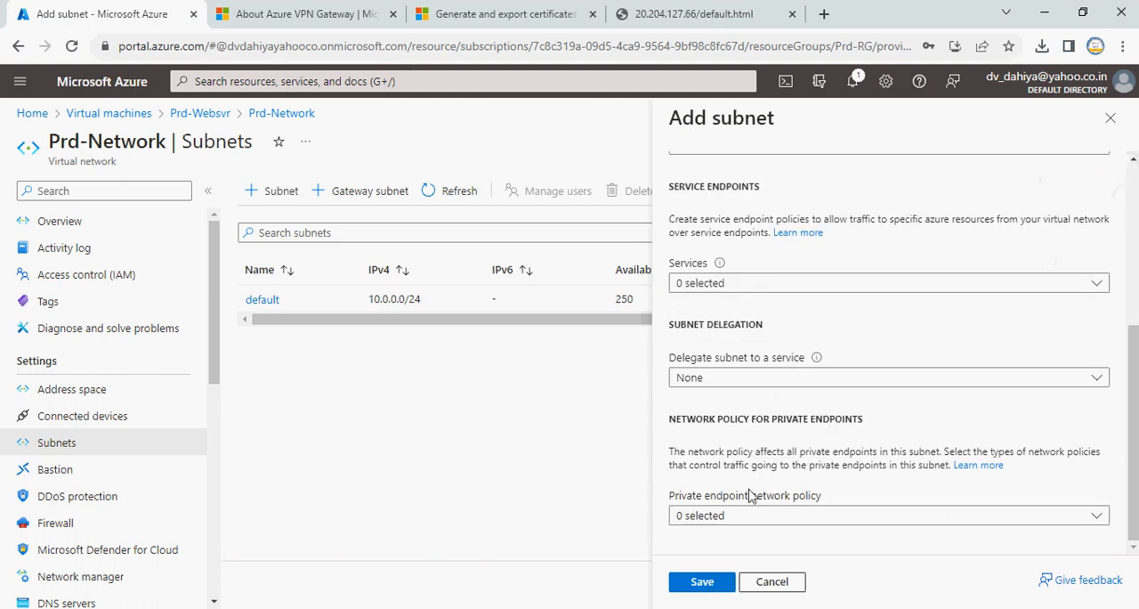
pyautogui.click(719, 584)
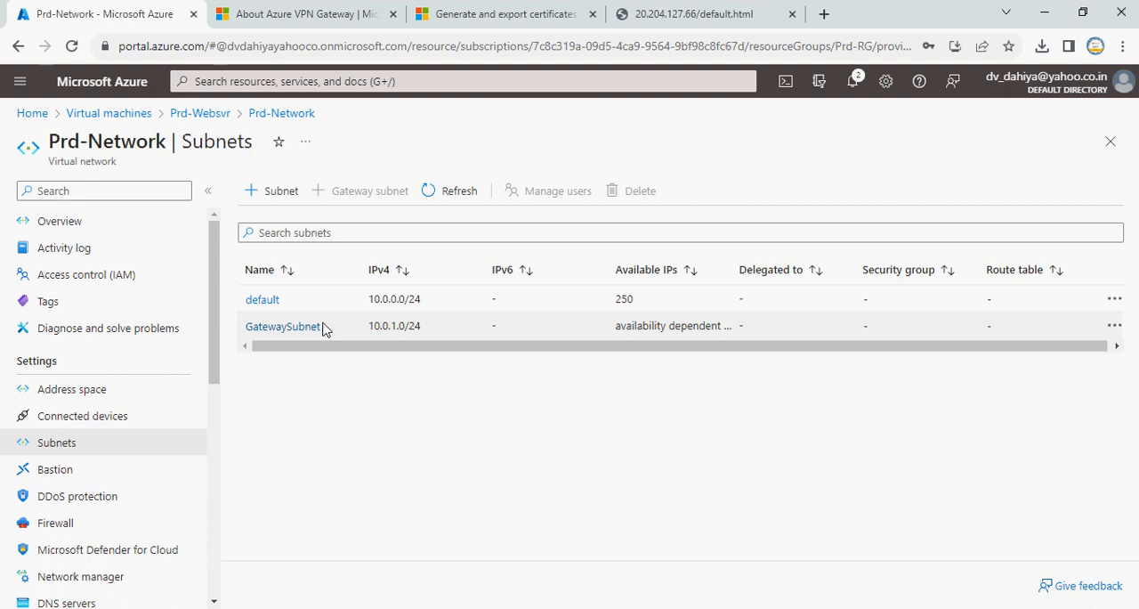
# Open the Azure portal home page in a new browser tab and sign in with the existing account
pyautogui.rightClick(41, 112)
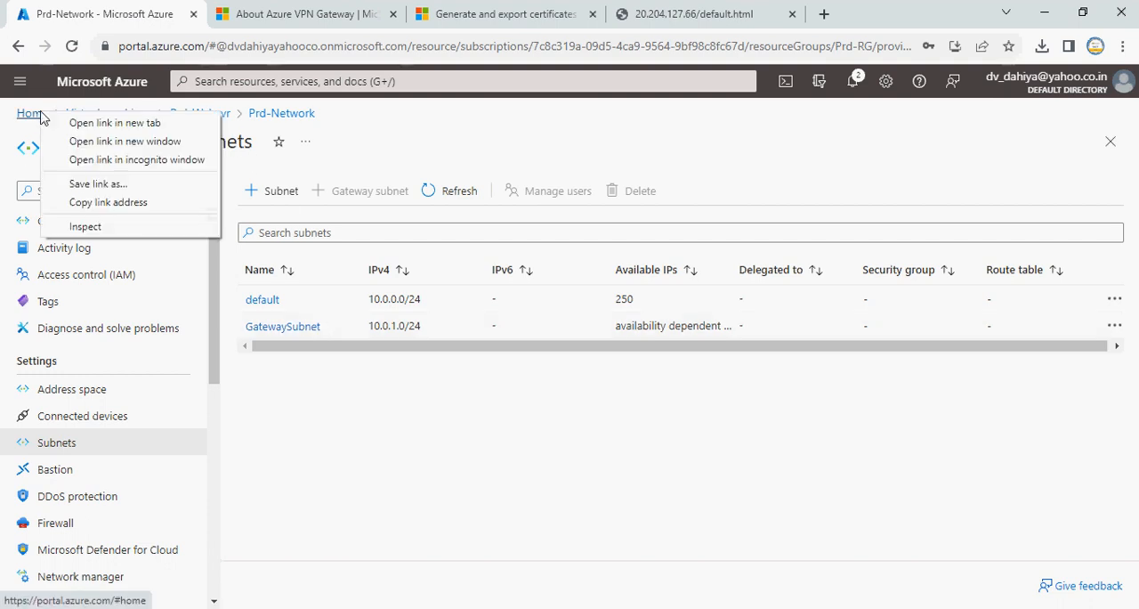
pyautogui.click(90, 123)
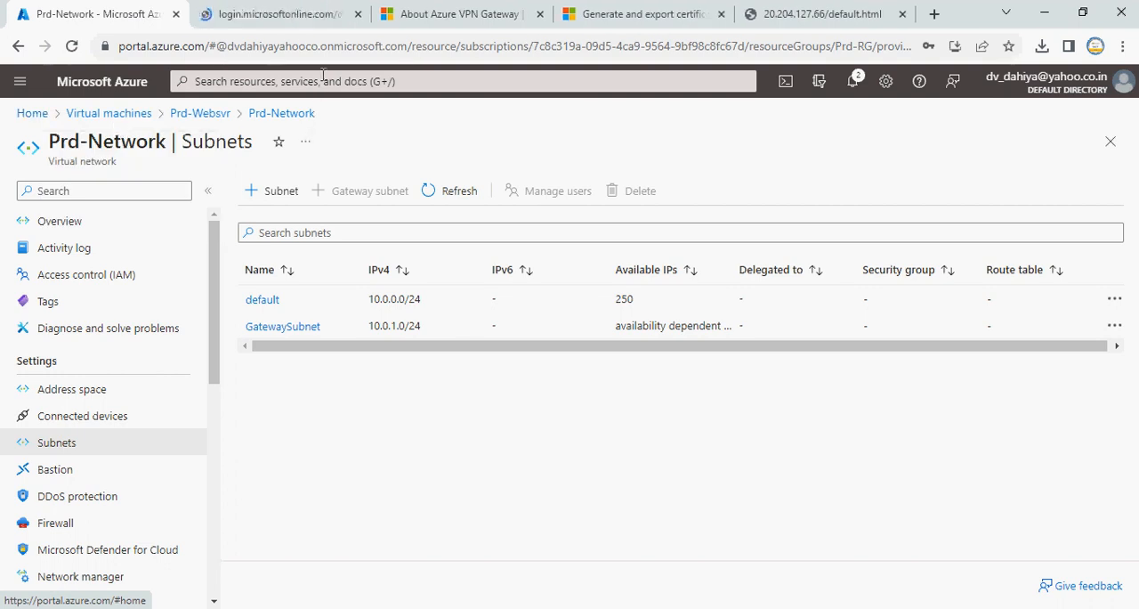
pyautogui.click(283, 13)
pyautogui.click(534, 305)
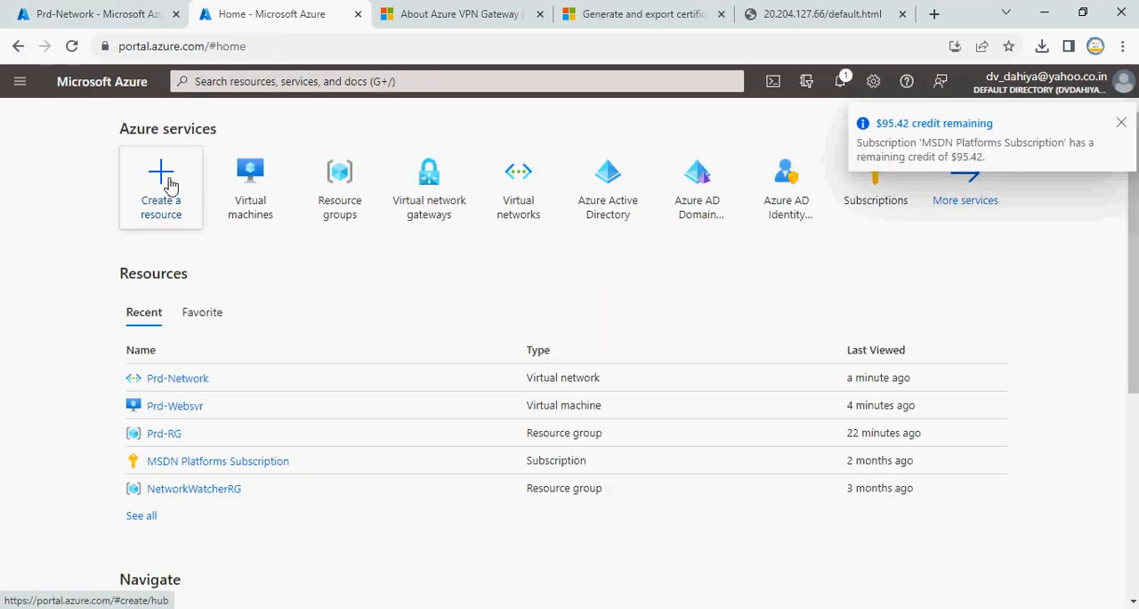
# Find Microsoft's virtual network gateway in the marketplace and start creating one, dismissing the credit and private offers notices
pyautogui.click(170, 184)
pyautogui.click(1122, 124)
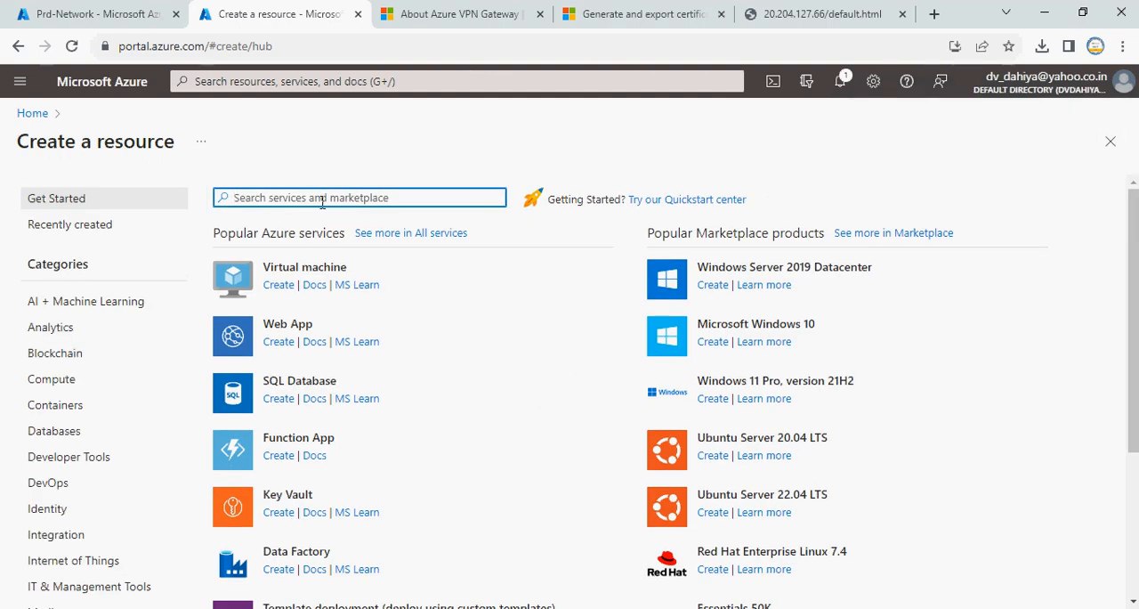
pyautogui.write('vi')
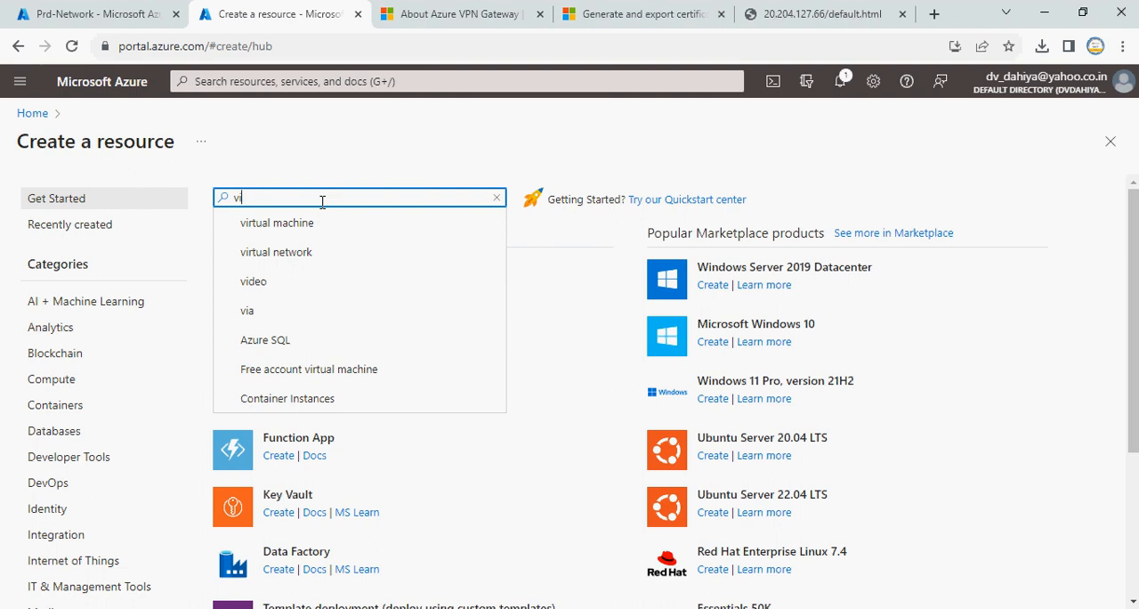
pyautogui.write('rtual')
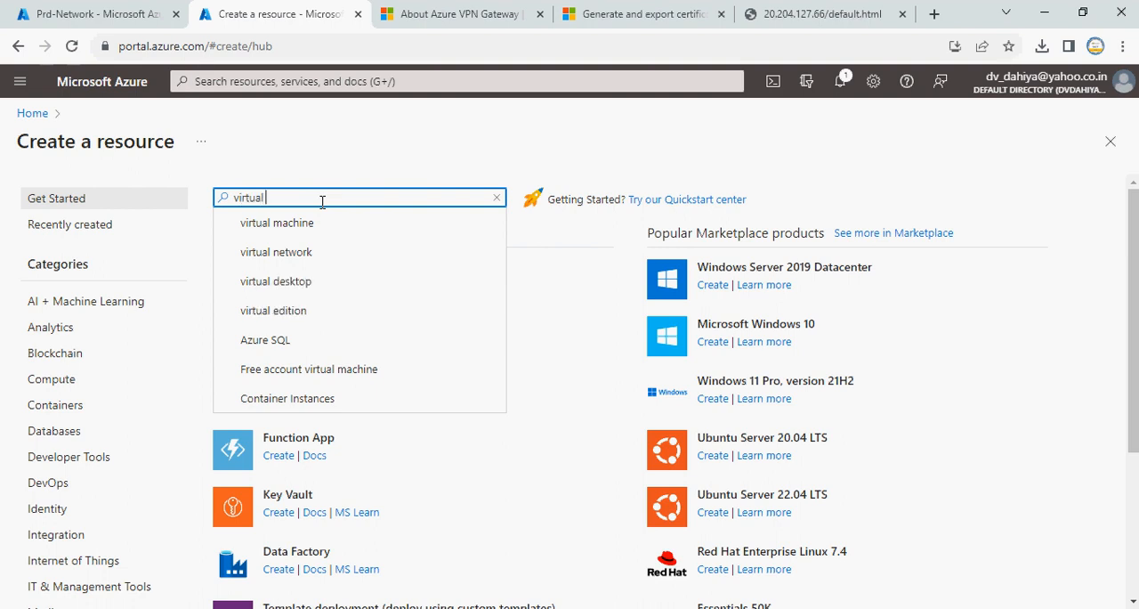
pyautogui.write(' netwr')
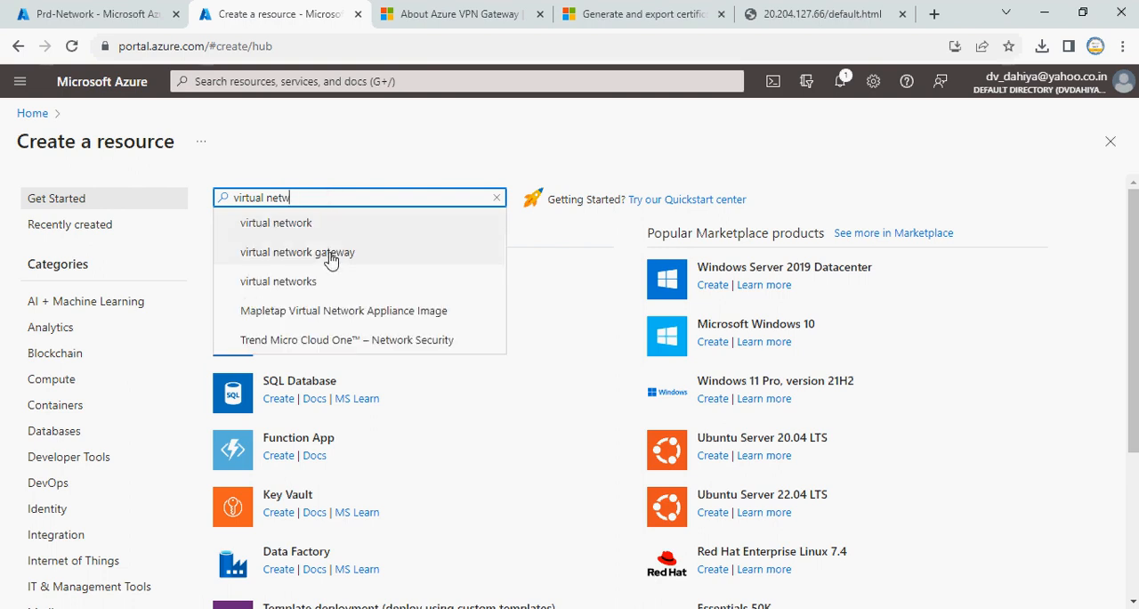
pyautogui.click(329, 254)
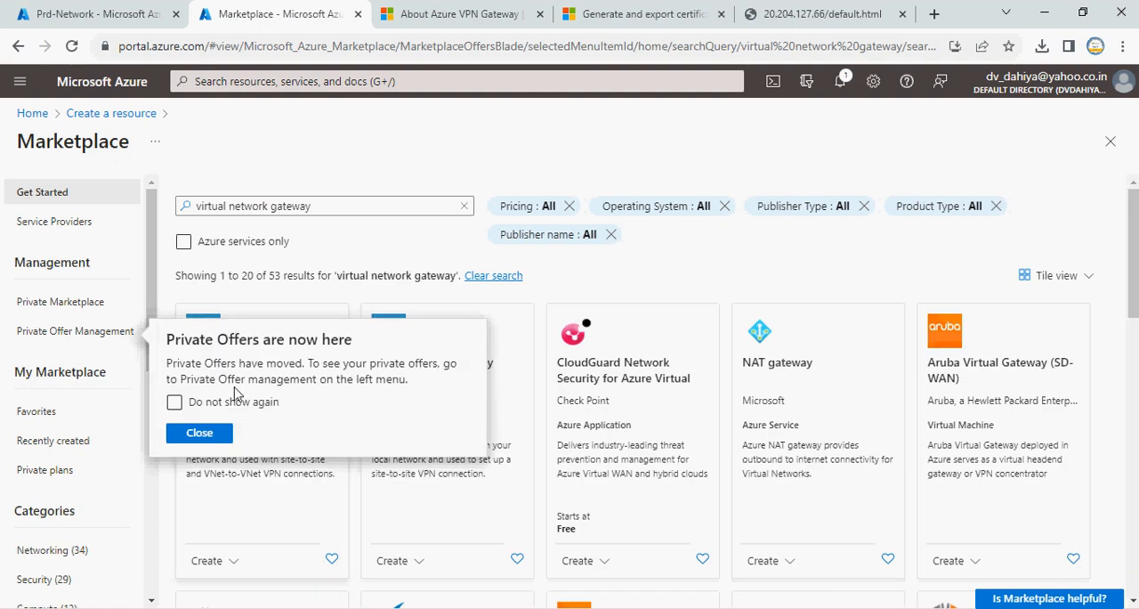
pyautogui.click(200, 433)
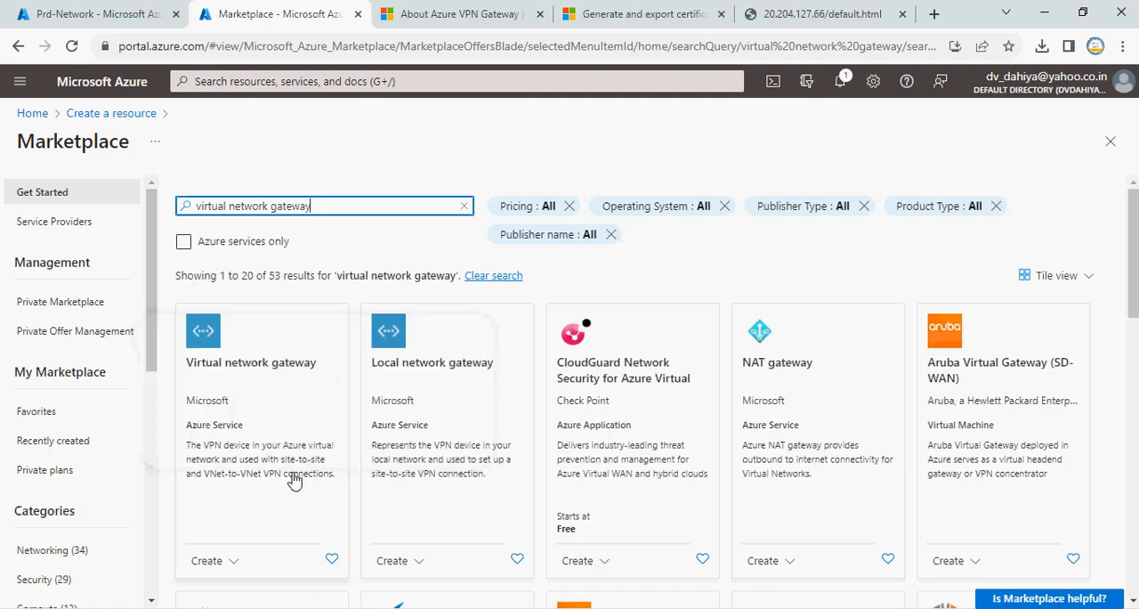
pyautogui.click(207, 340)
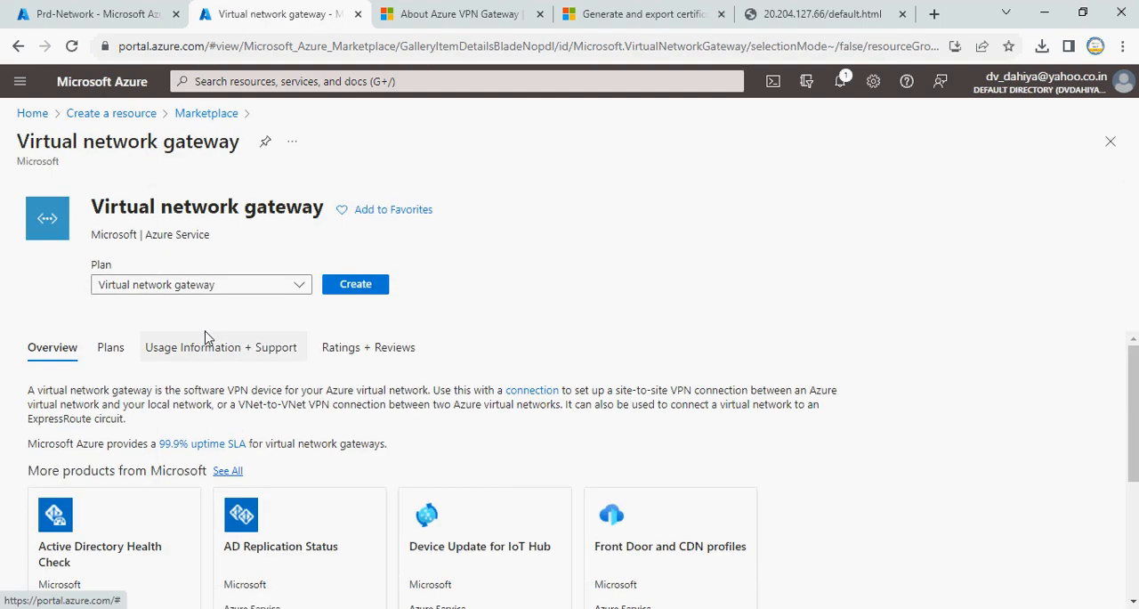
pyautogui.click(368, 312)
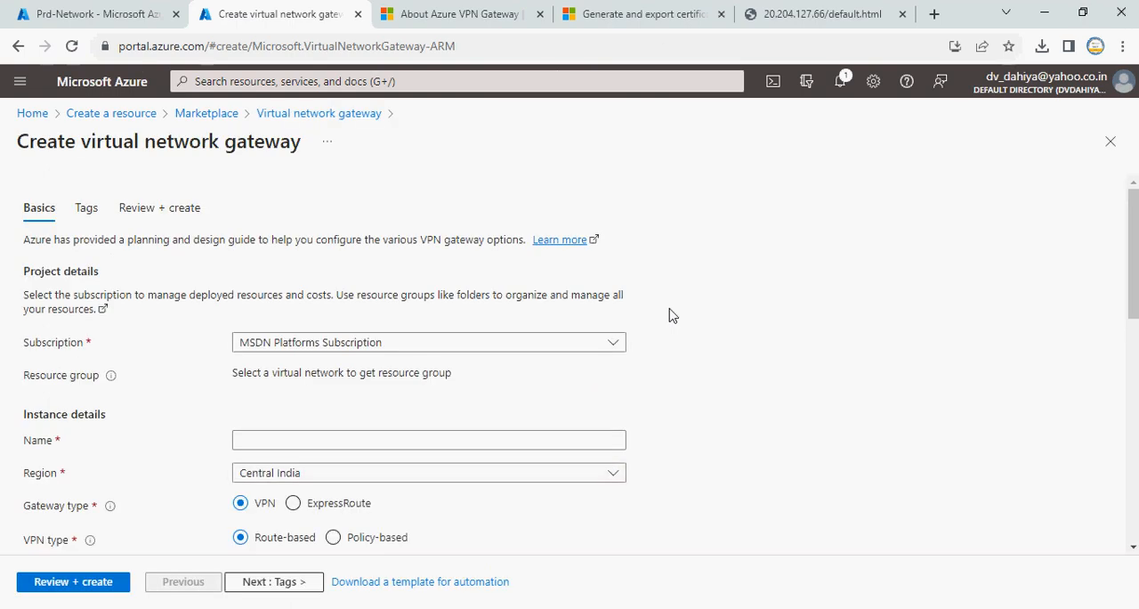
# Name the virtual network gateway PRD-VPN-GW
pyautogui.click(391, 445)
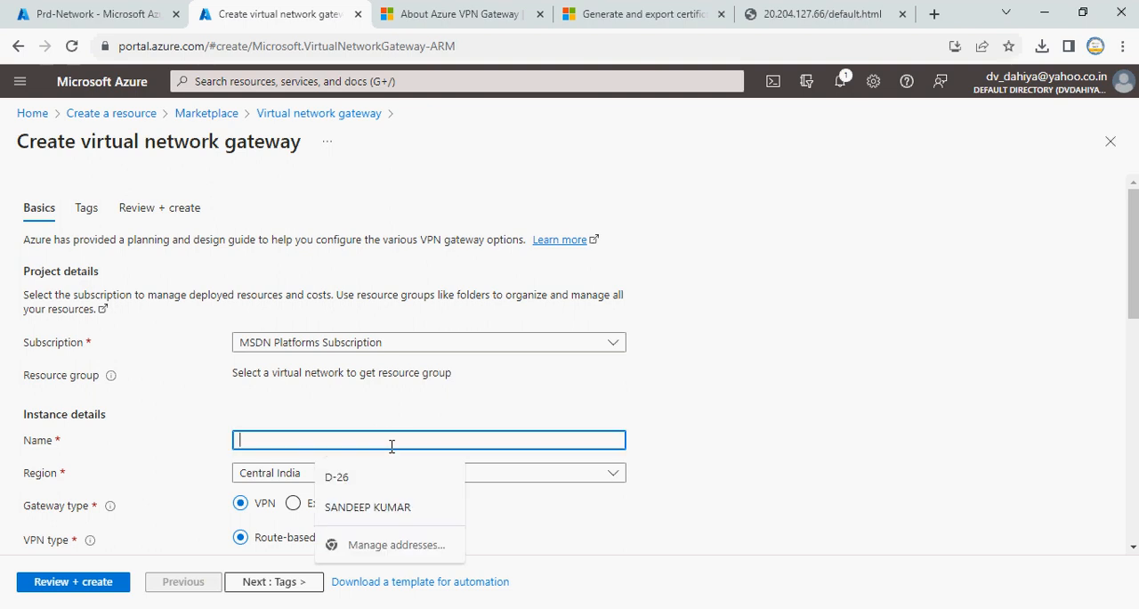
pyautogui.write('PRD')
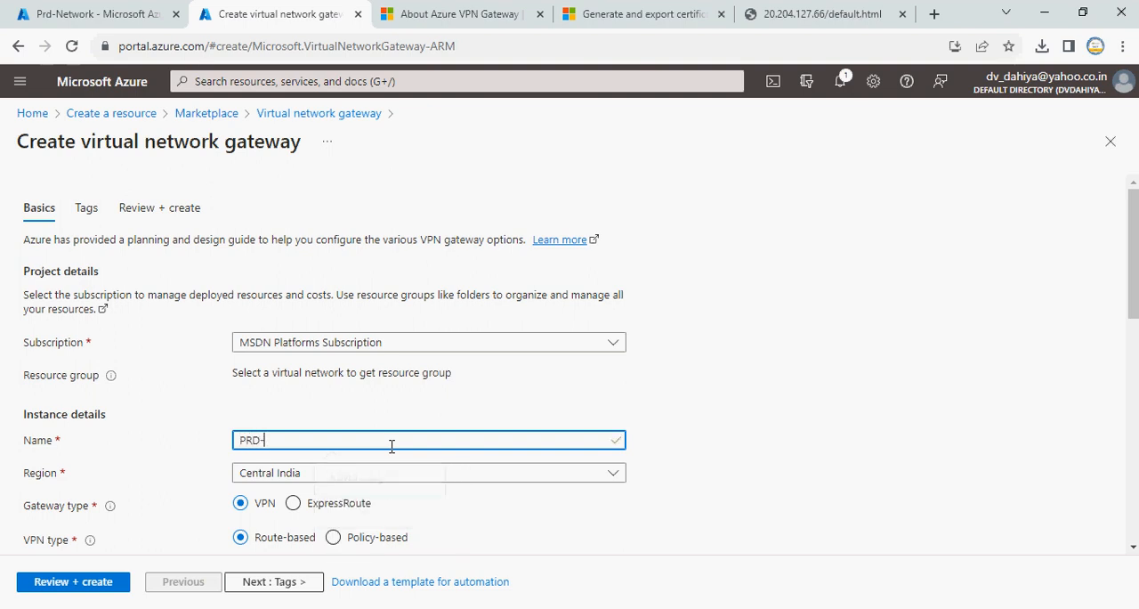
pyautogui.write('-VPN-GW')
pyautogui.click(716, 489)
# Set the gateway SKU to VpnGw1 with Generation1
pyautogui.scroll(-2, 712, 487)
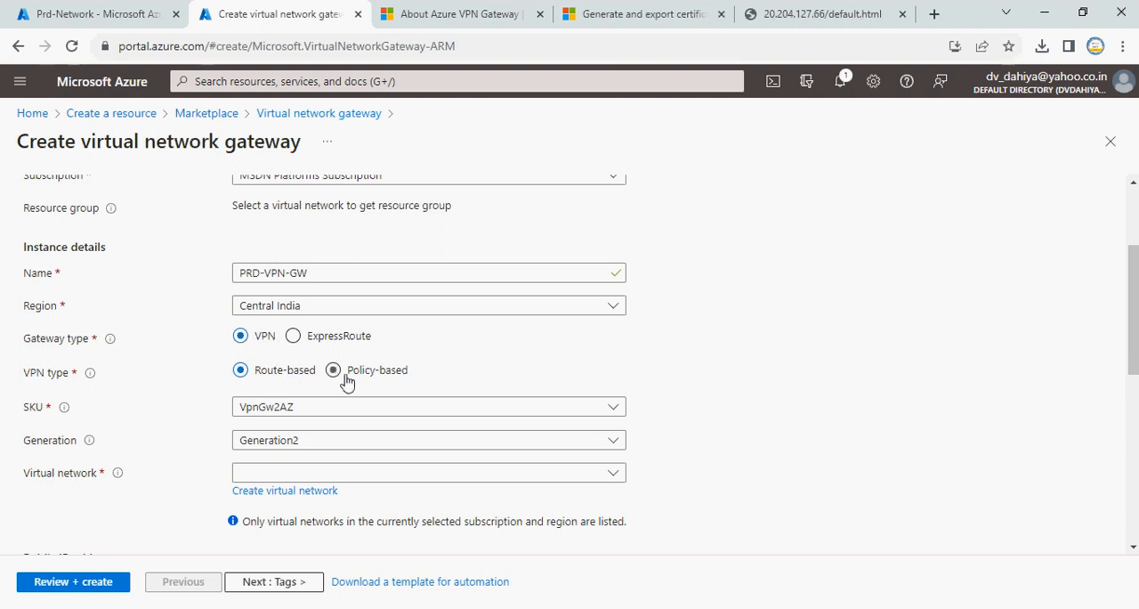
pyautogui.click(303, 408)
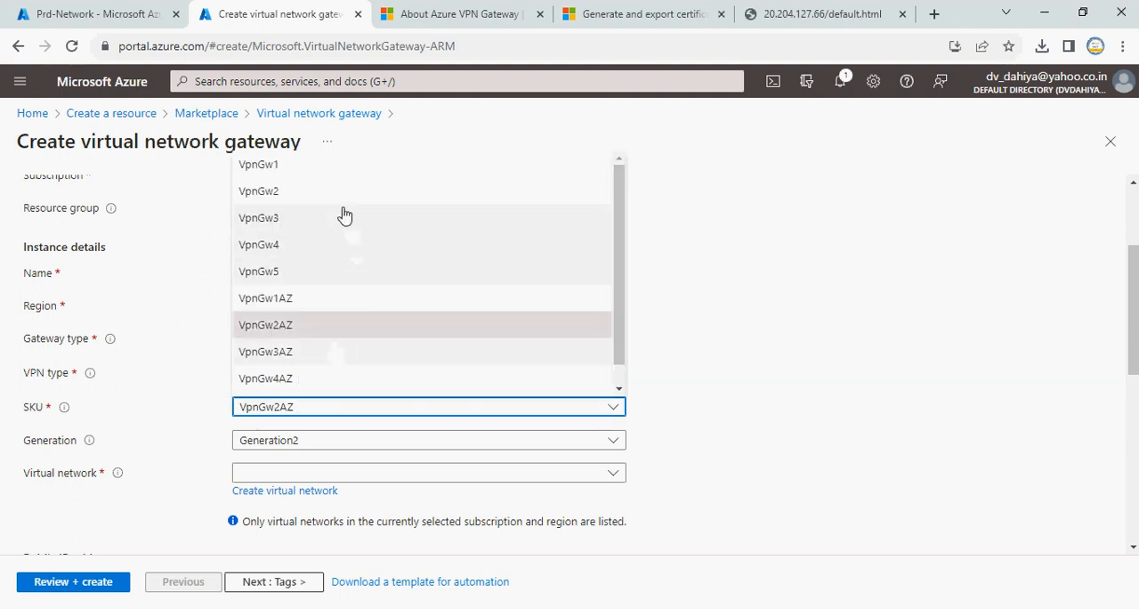
pyautogui.click(309, 174)
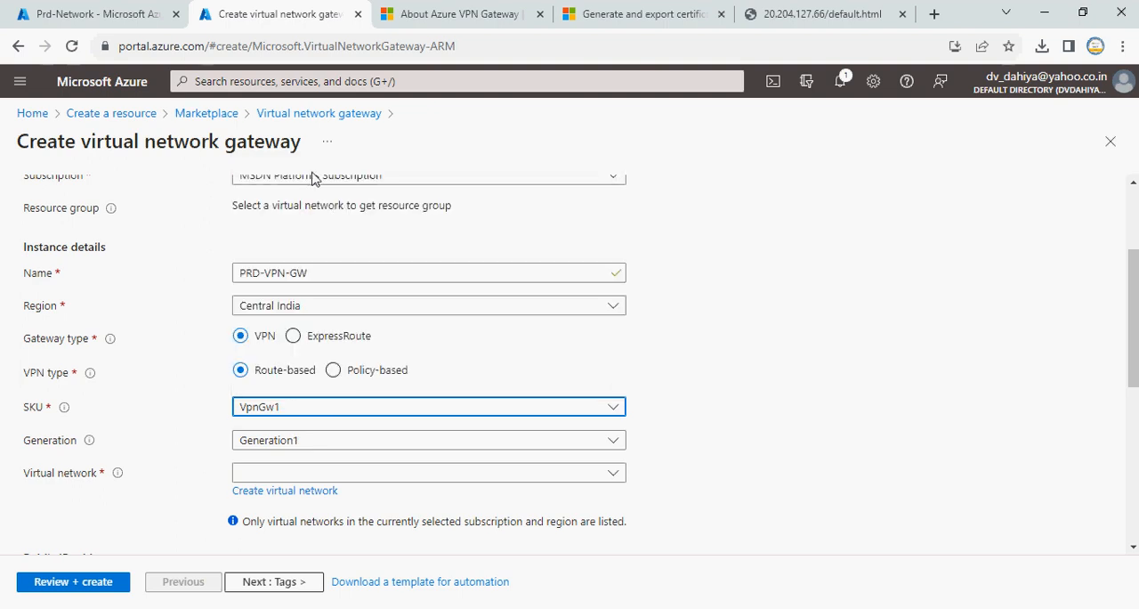
pyautogui.click(322, 439)
pyautogui.click(322, 439)
pyautogui.click(323, 439)
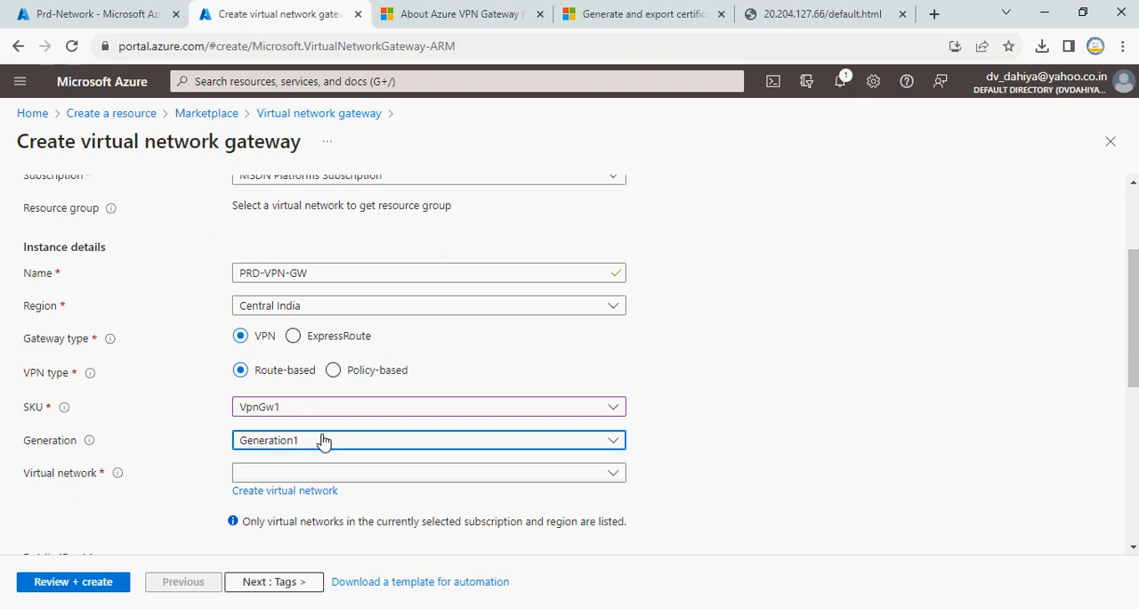
# Check the tunnel, connection and throughput limits of the Generation1 VpnGw1 SKU in the Azure VPN Gateway documentation
pyautogui.click(480, 12)
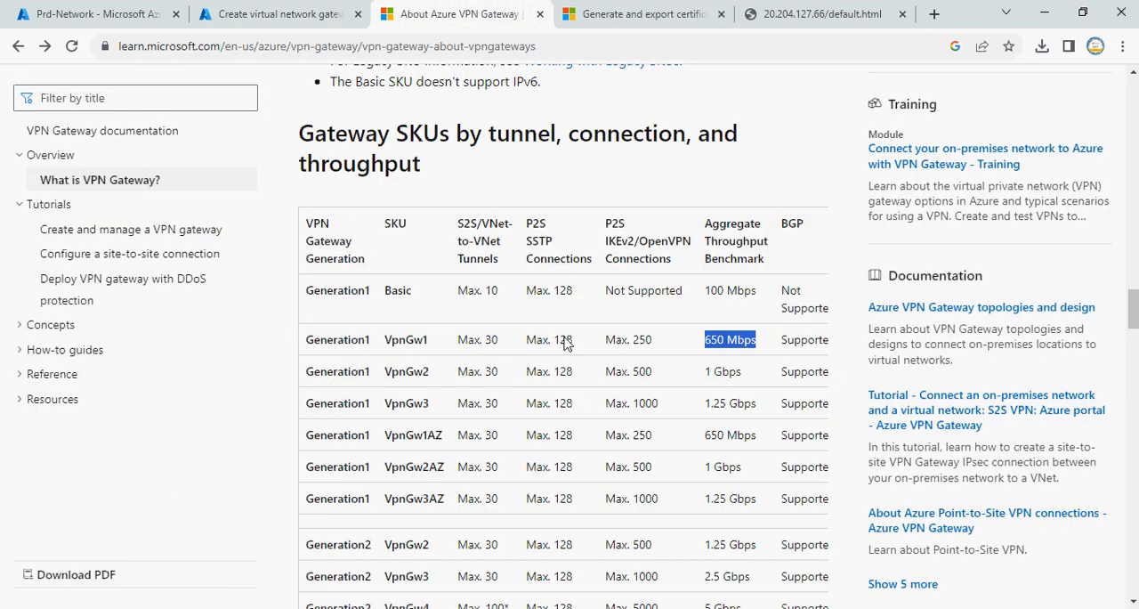
pyautogui.moveTo(460, 341); pyautogui.dragTo(746, 339)
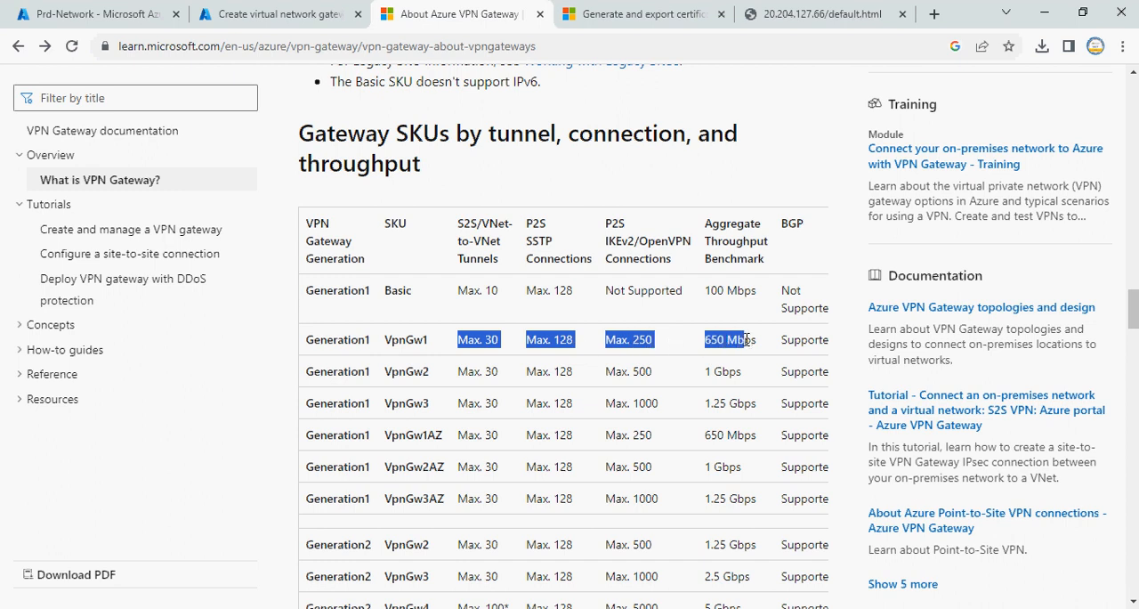
pyautogui.click(289, 19)
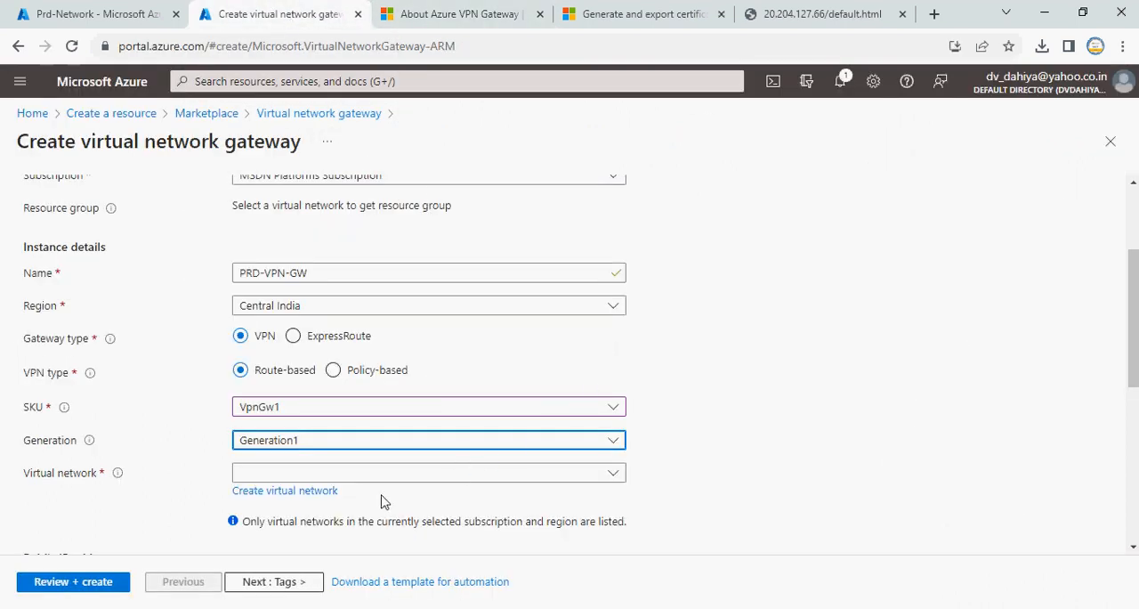
# Select Prd-Network as the gateway's virtual network, checking the choice against the Prd-Network subnets page
pyautogui.click(533, 481)
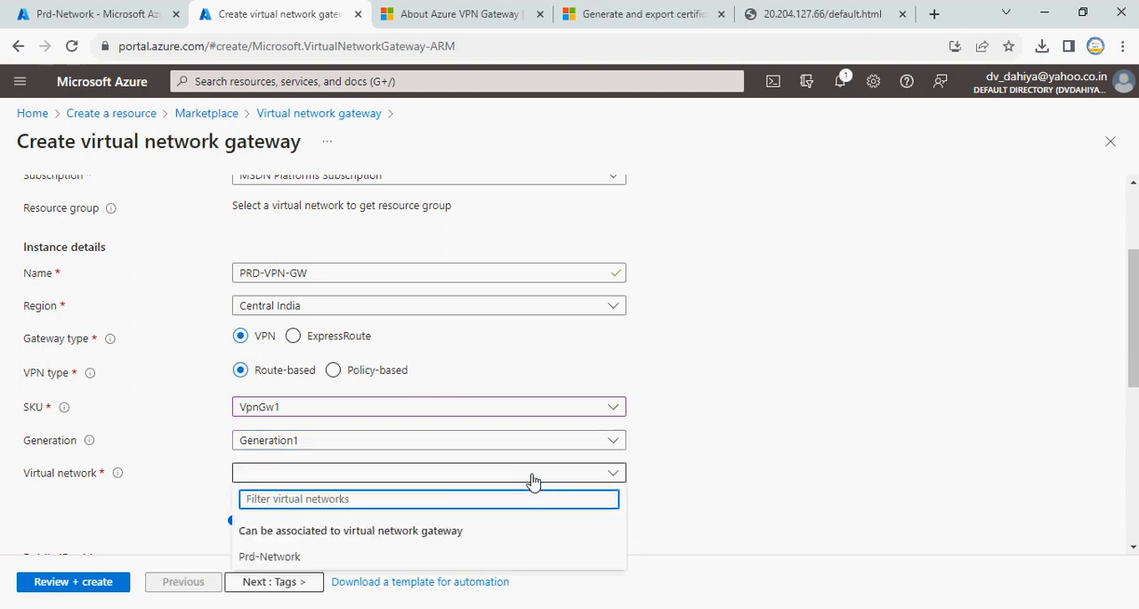
pyautogui.scroll(-1, 533, 481)
pyautogui.click(341, 392)
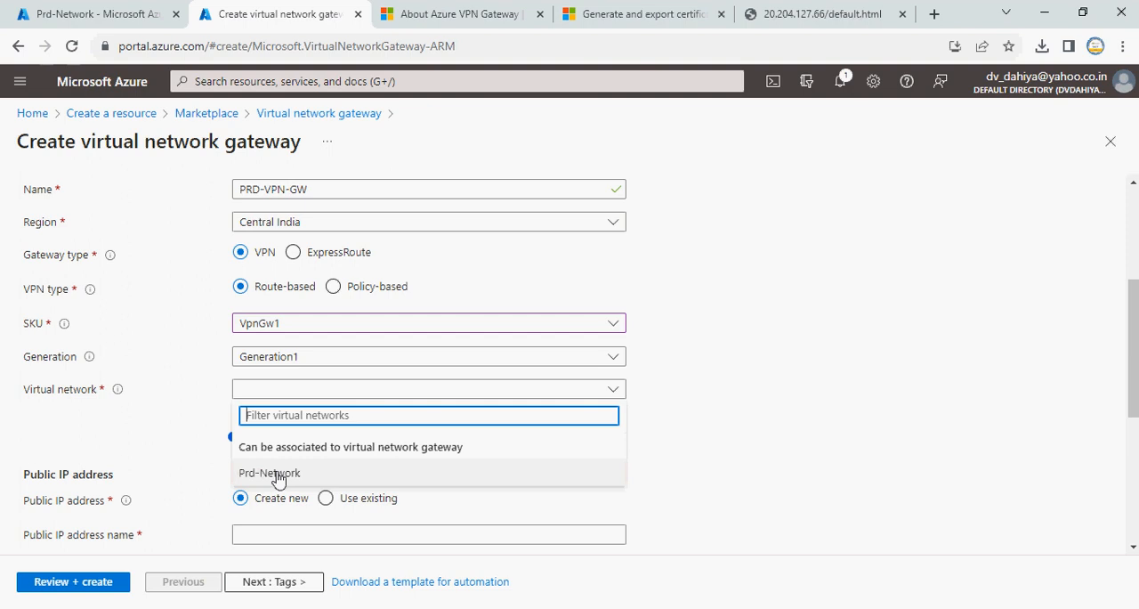
pyautogui.click(72, 12)
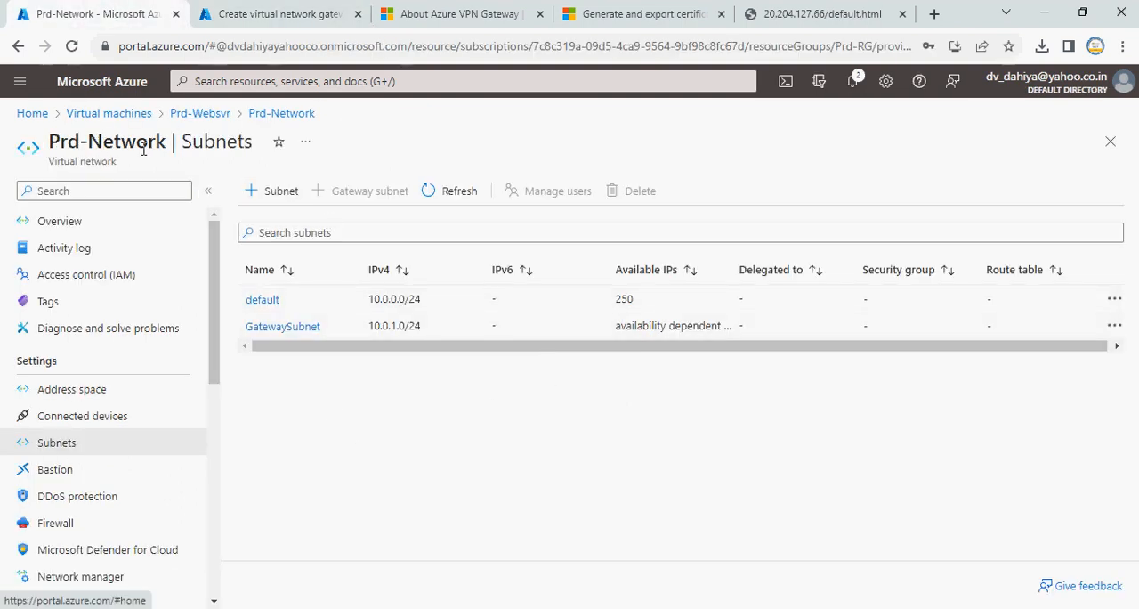
pyautogui.click(233, 13)
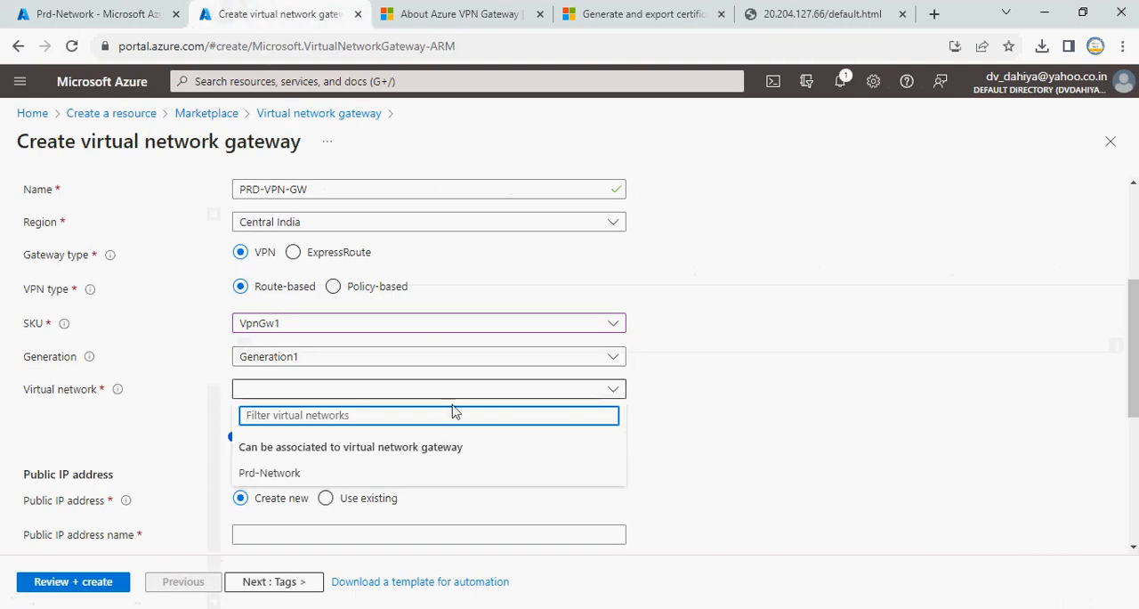
pyautogui.click(279, 473)
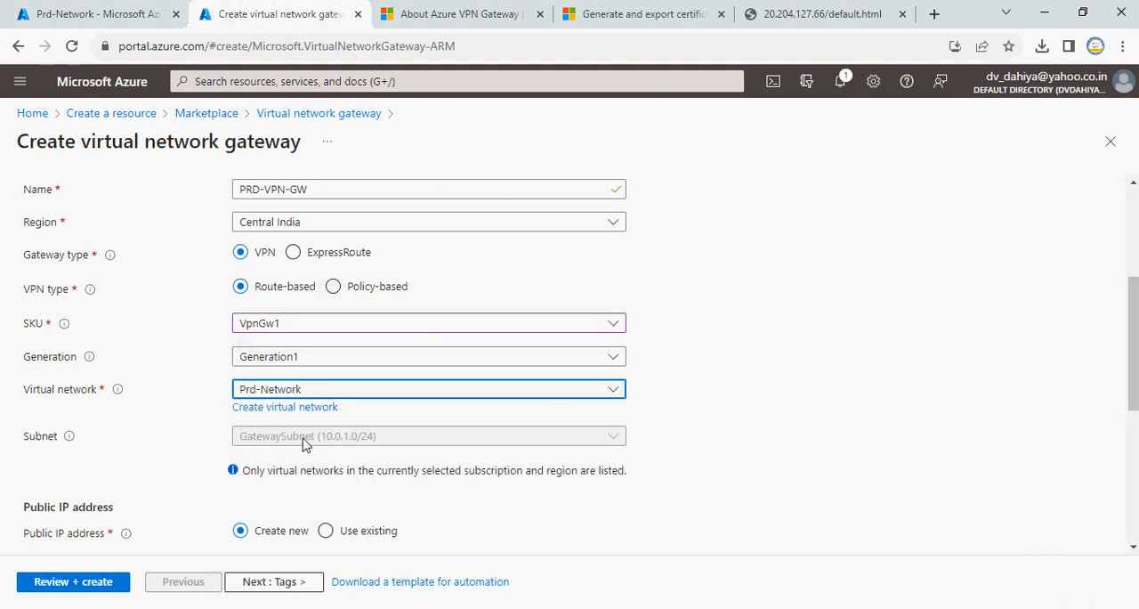
pyautogui.click(142, 13)
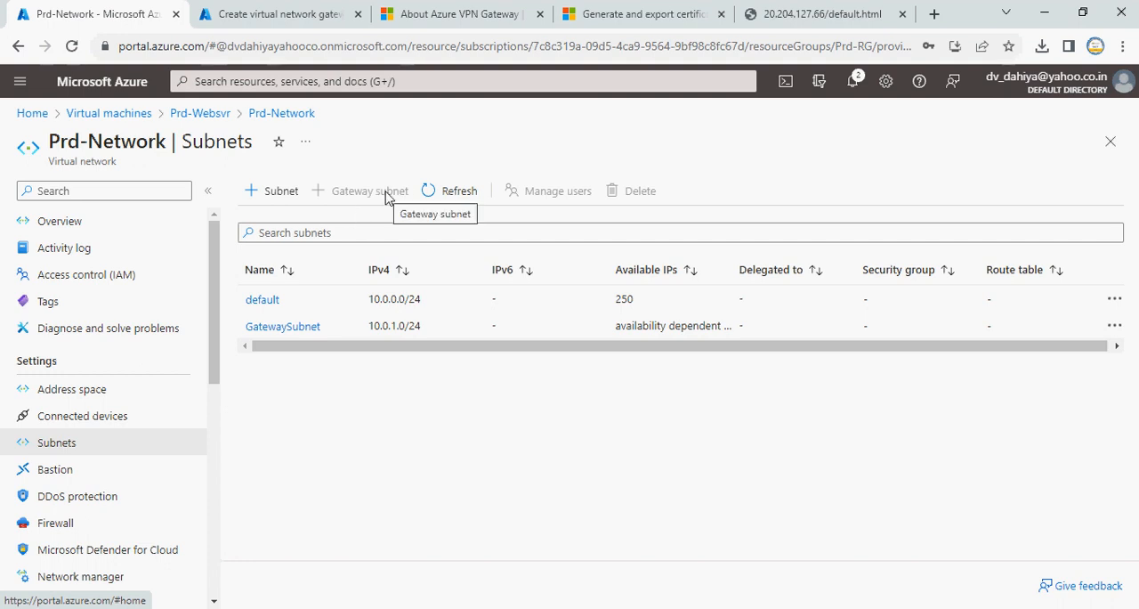
pyautogui.click(307, 16)
# Name the gateway's new public IP address VPN-GW-IP
pyautogui.scroll(-2, 470, 476)
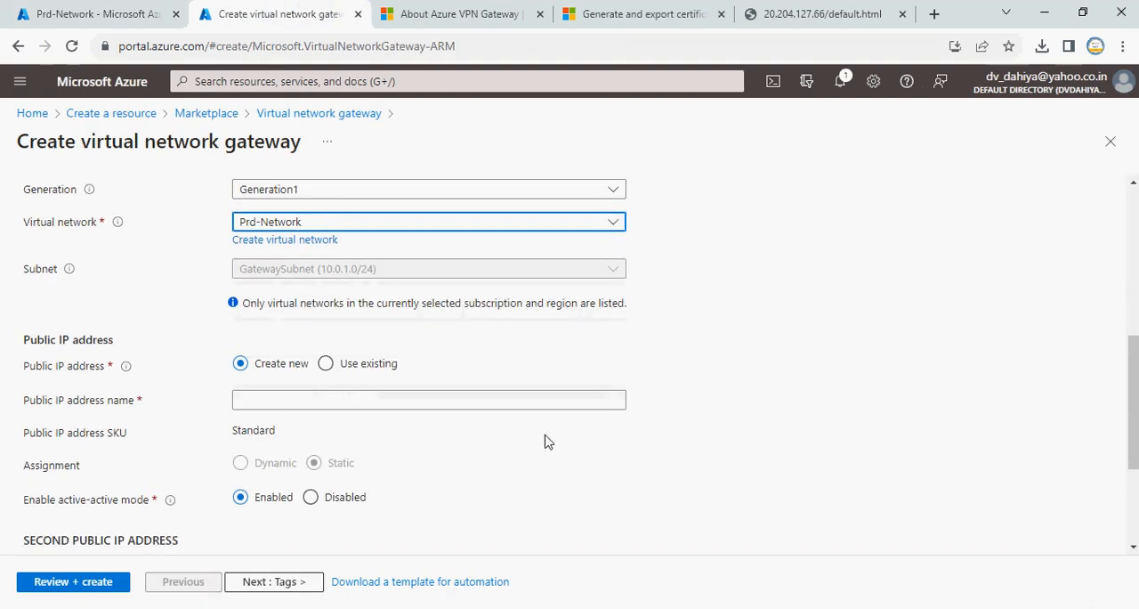
pyautogui.click(293, 403)
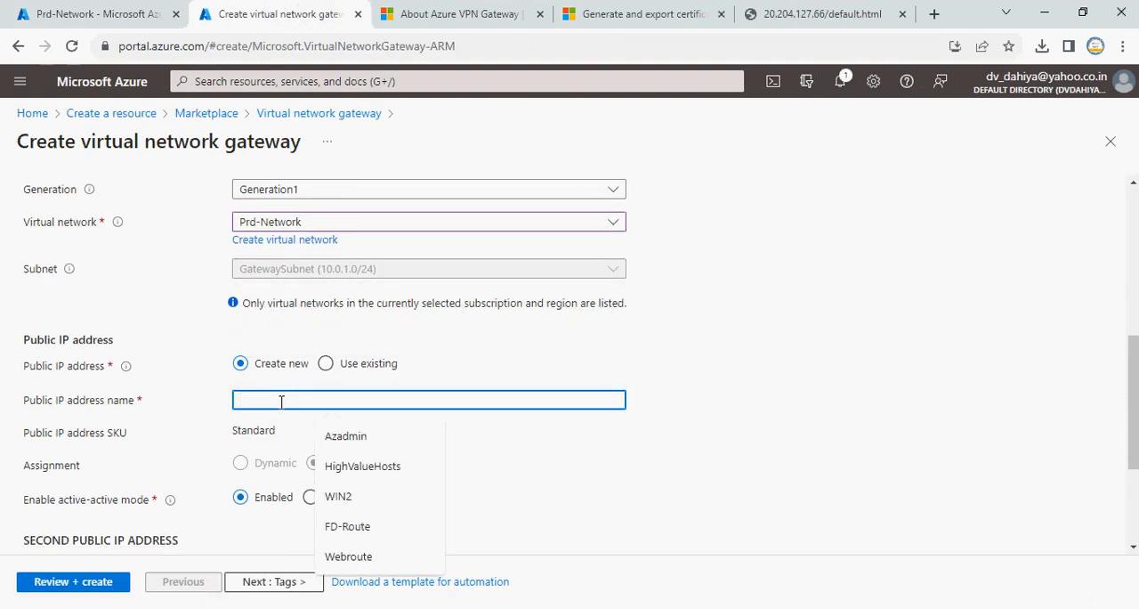
pyautogui.write('VPN-')
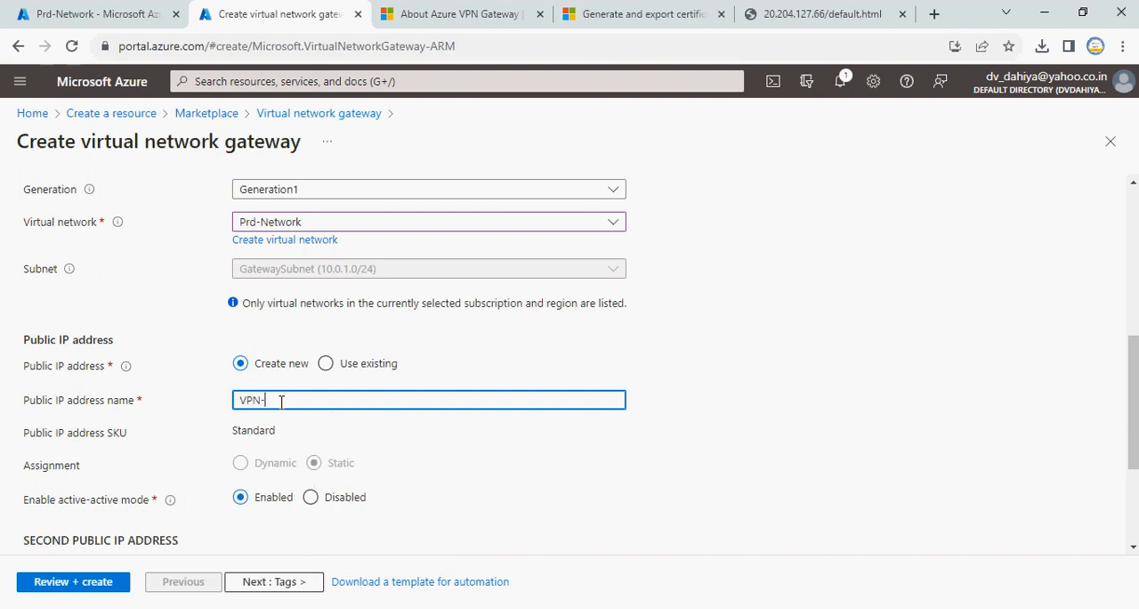
pyautogui.write('GW-')
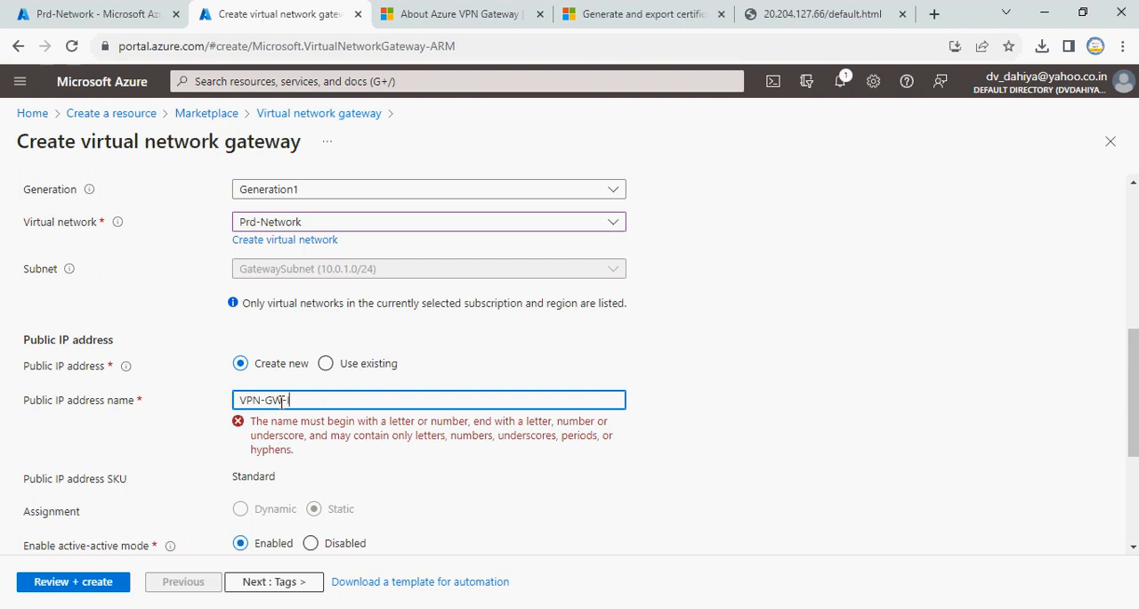
pyautogui.write('1')
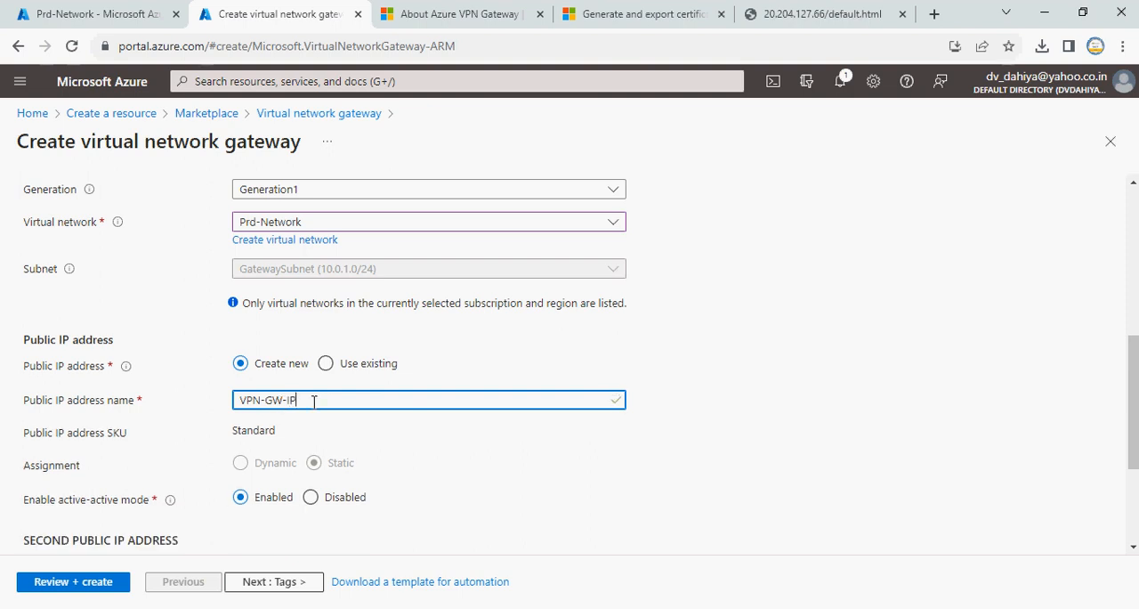
pyautogui.moveTo(315, 402); pyautogui.dragTo(181, 409)
pyautogui.click(629, 455)
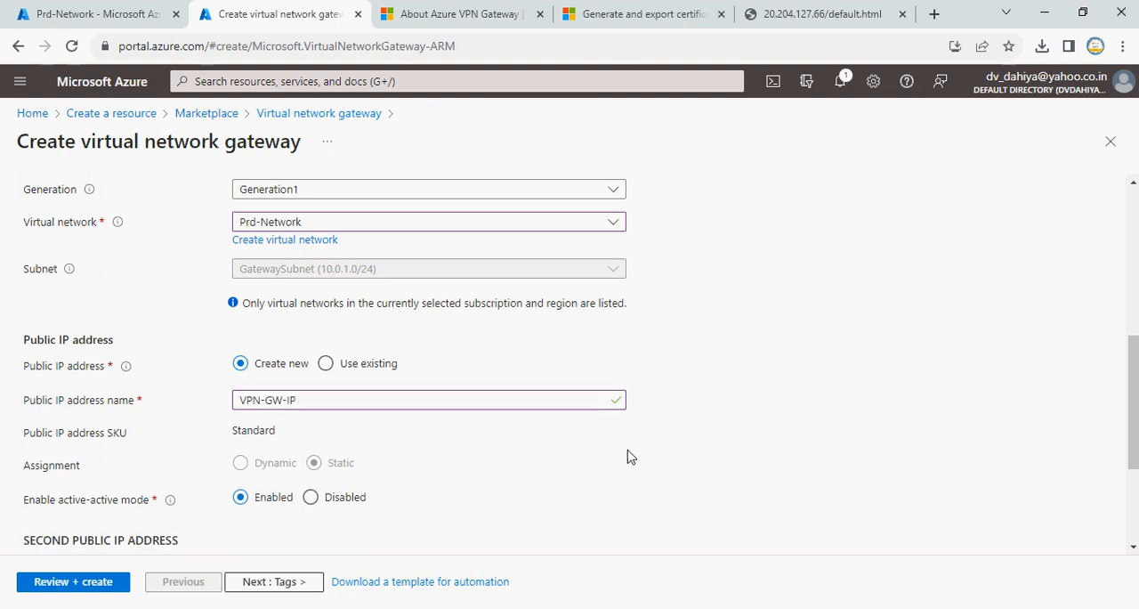
# Disable active-active mode, then review the PRD-VPN-GW gateway configuration and start its deployment without adding tags
pyautogui.click(310, 497)
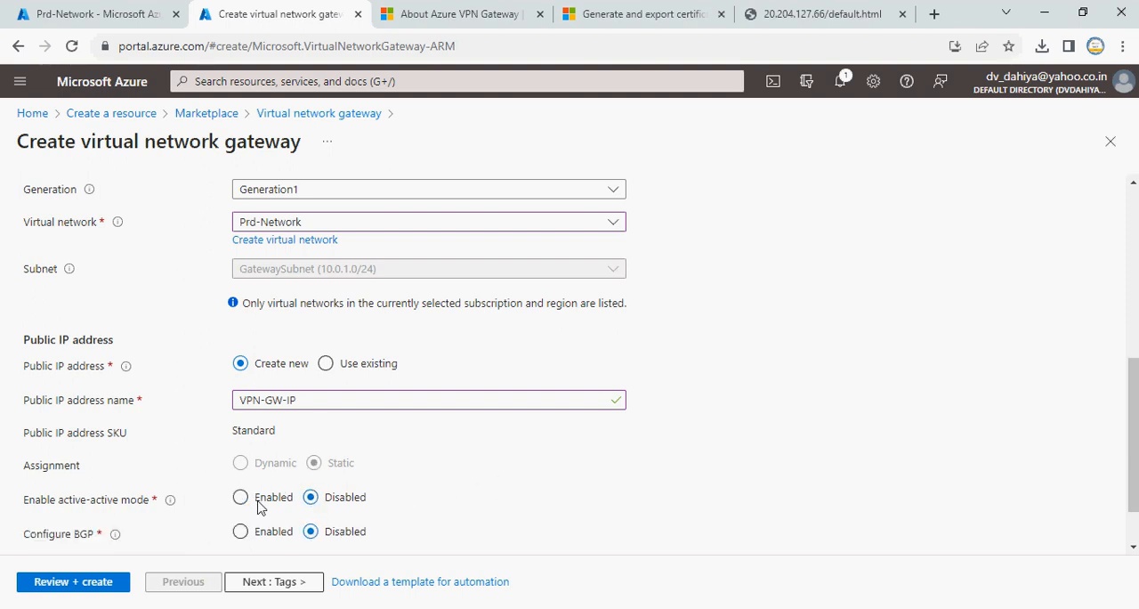
pyautogui.scroll(-2, 537, 517)
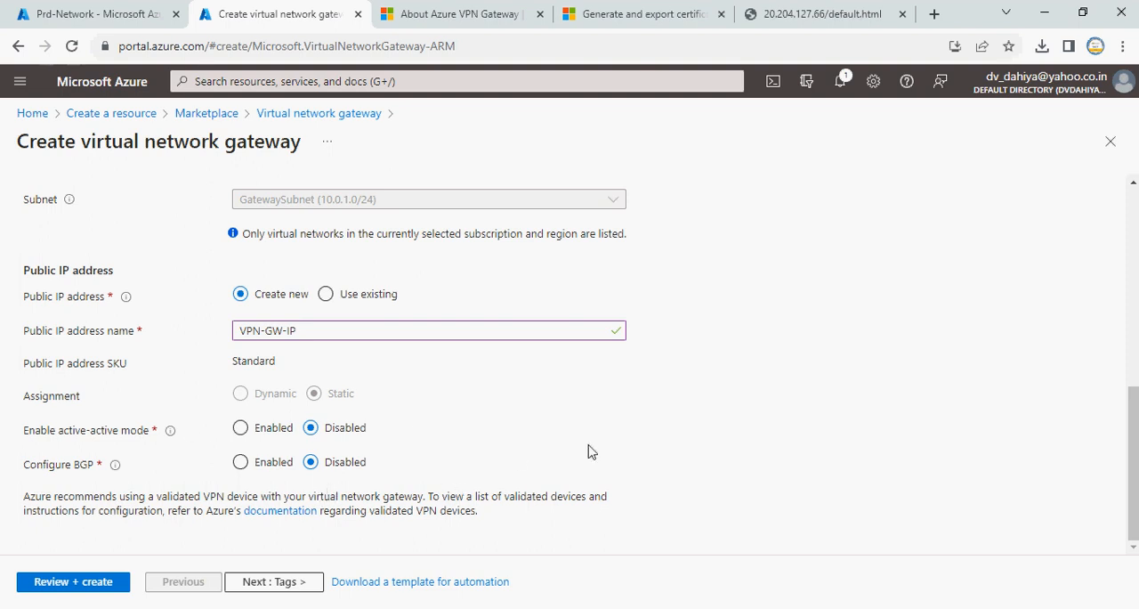
pyautogui.click(306, 584)
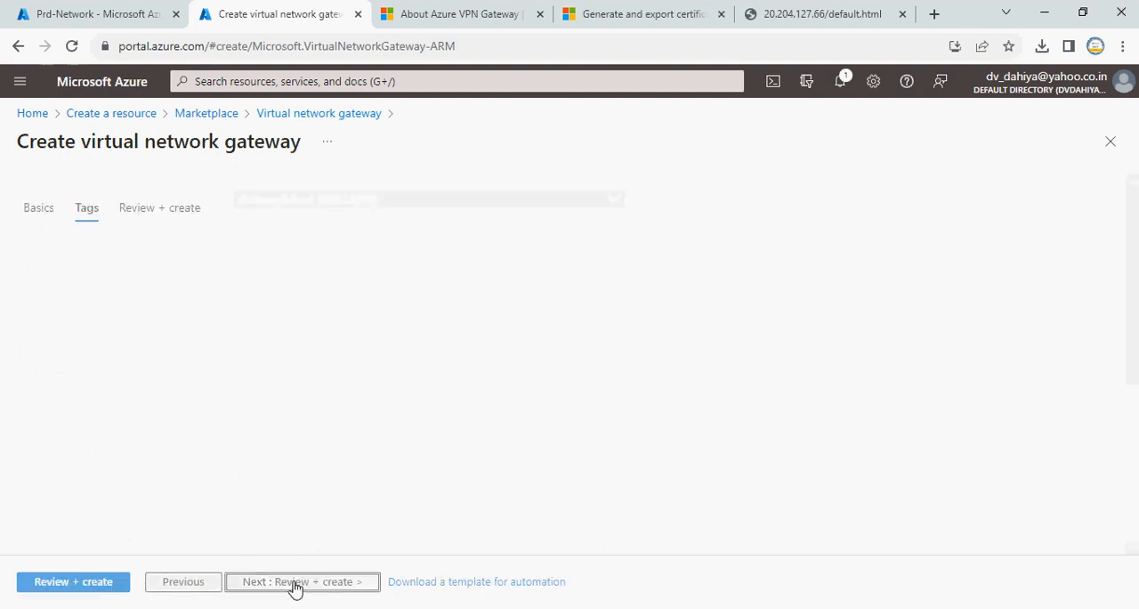
pyautogui.click(305, 584)
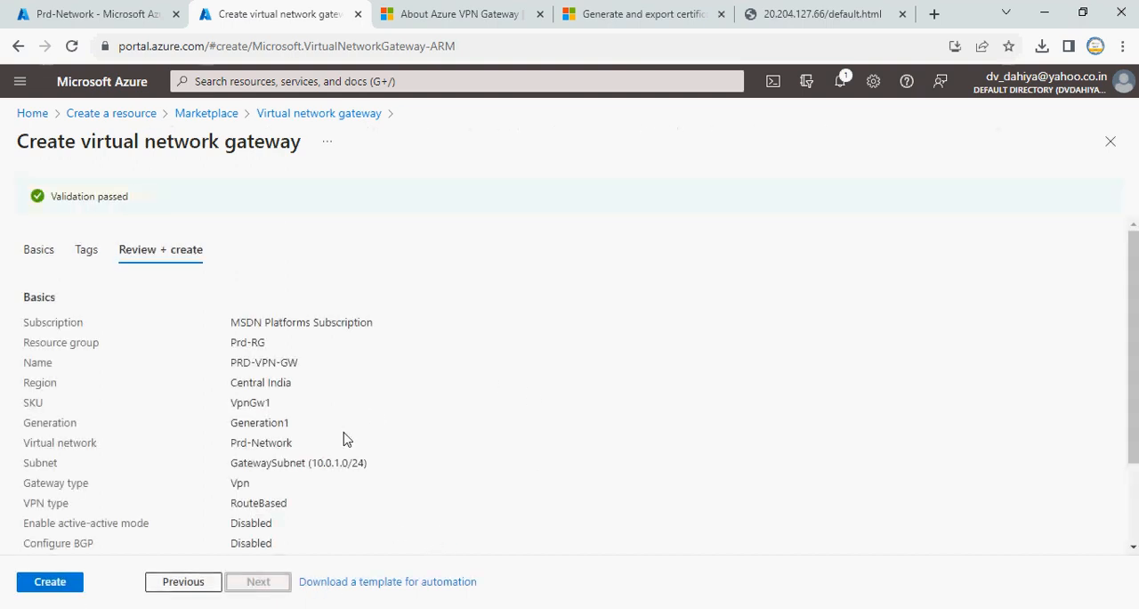
pyautogui.click(61, 584)
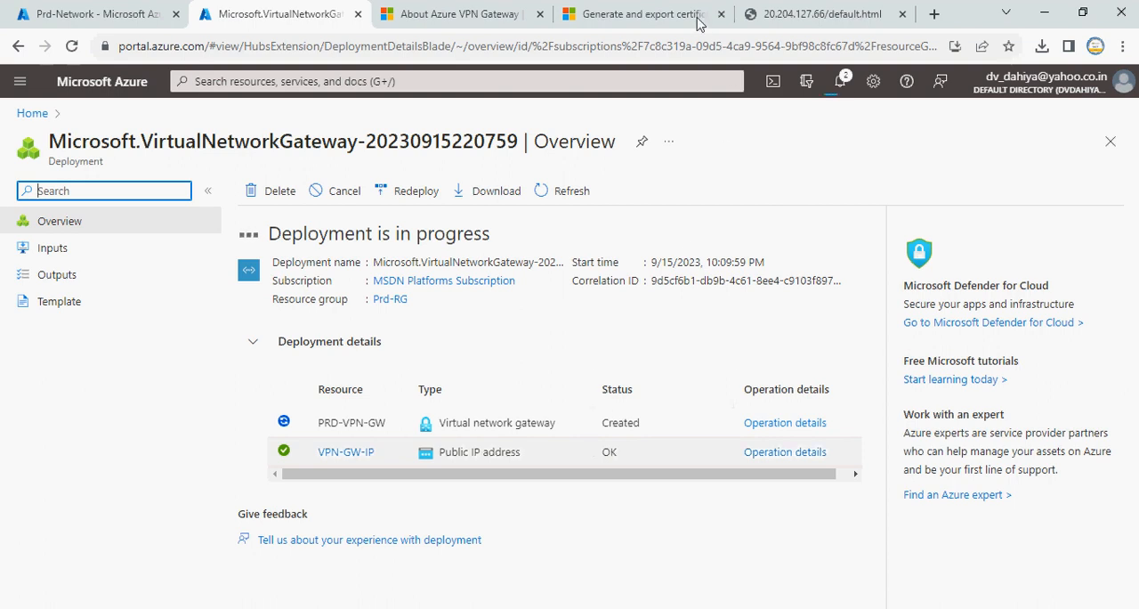
# Examine the Microsoft Learn article on generating point-to-site certificates with PowerShell, covering the self-signed root and client certificate commands
pyautogui.click(634, 16)
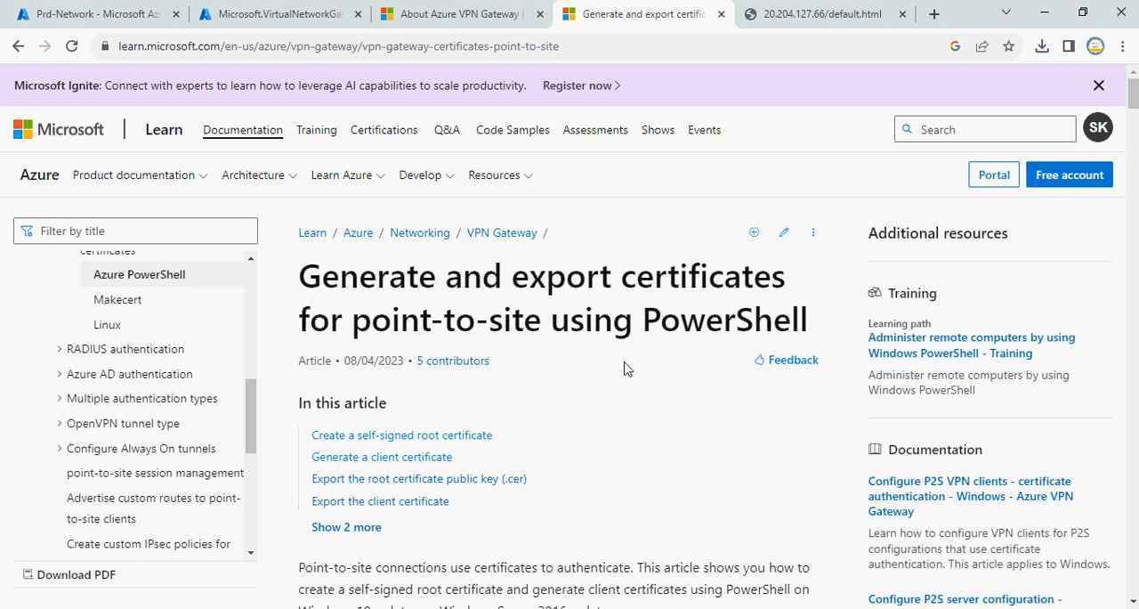
pyautogui.scroll(-1, 626, 365)
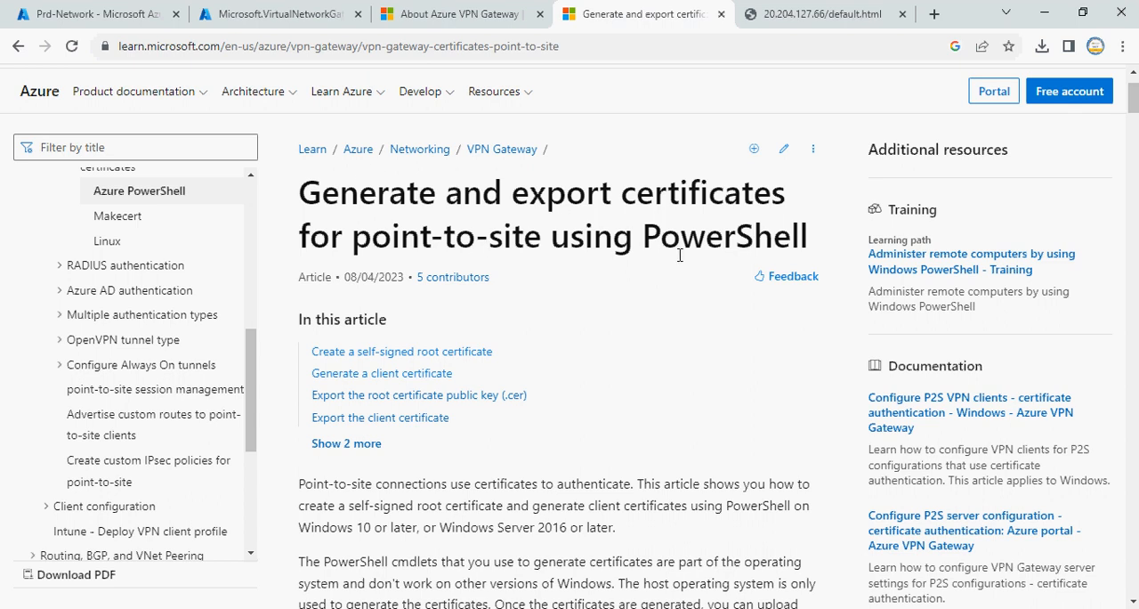
pyautogui.scroll(-1, 610, 374)
pyautogui.scroll(-3, 610, 374)
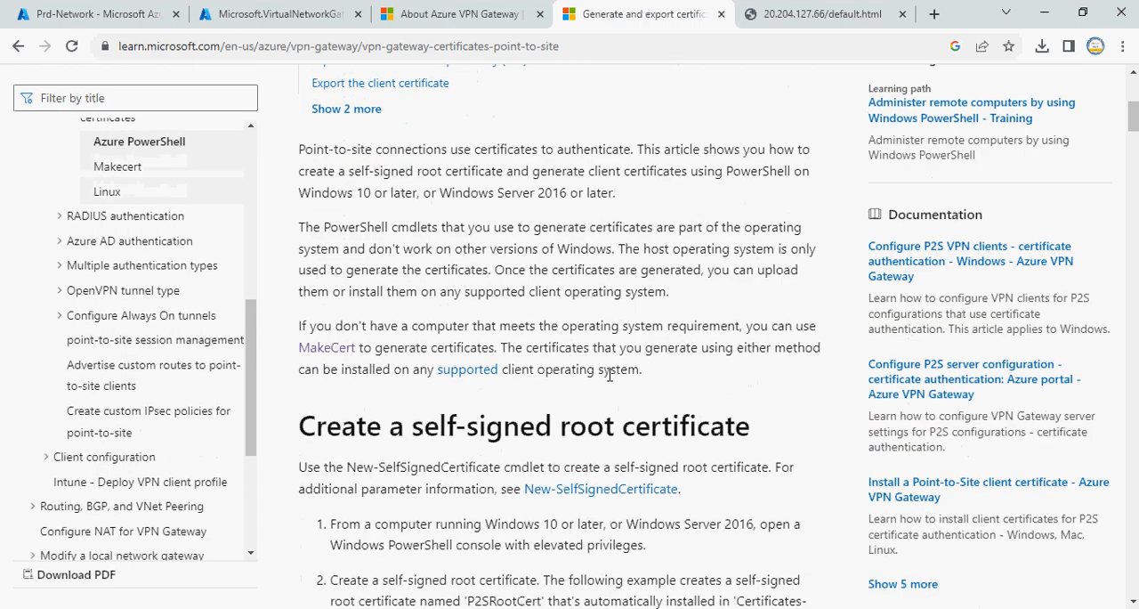
pyautogui.scroll(-4, 703, 432)
pyautogui.scroll(-2, 702, 436)
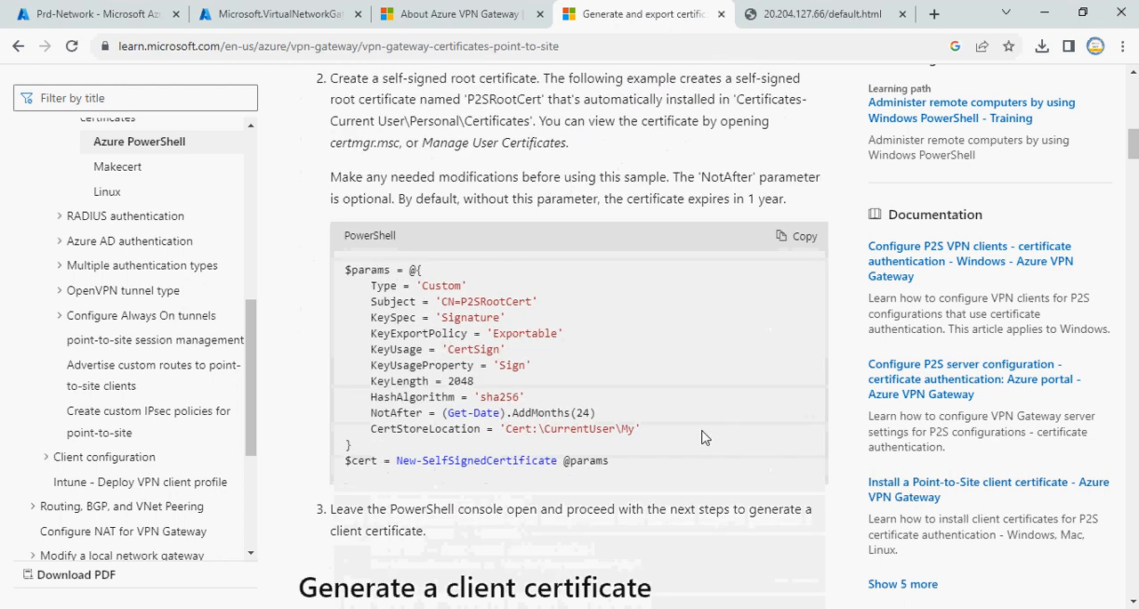
pyautogui.scroll(-3, 697, 400)
pyautogui.moveTo(466, 338); pyautogui.dragTo(685, 349)
pyautogui.scroll(-1, 686, 360)
pyautogui.scroll(-2, 685, 360)
pyautogui.scroll(4, 583, 312)
pyautogui.scroll(-5, 583, 312)
pyautogui.scroll(-5, 583, 312)
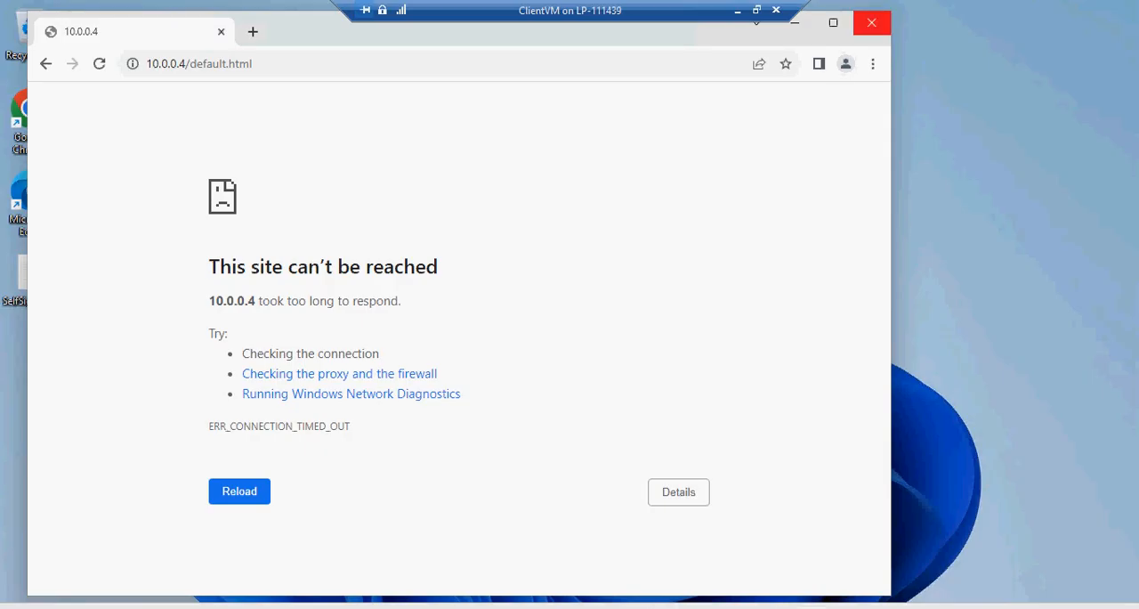
# Switch to ClientVM, minimize its browser window and open a Windows PowerShell session with administrator rights
pyautogui.click(795, 23)
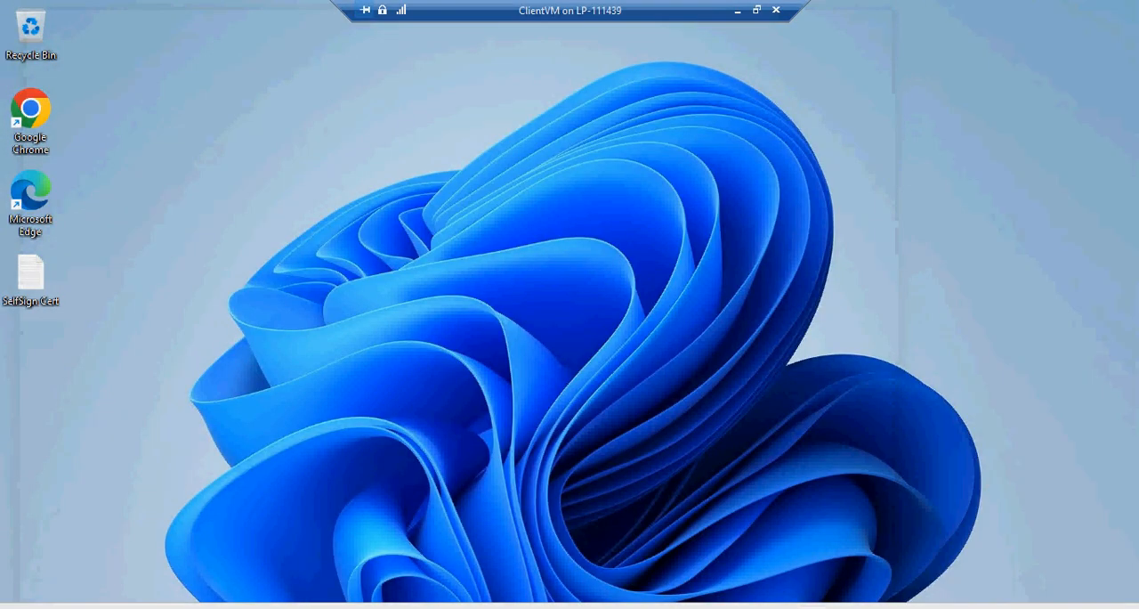
pyautogui.rightClick(775, 607)
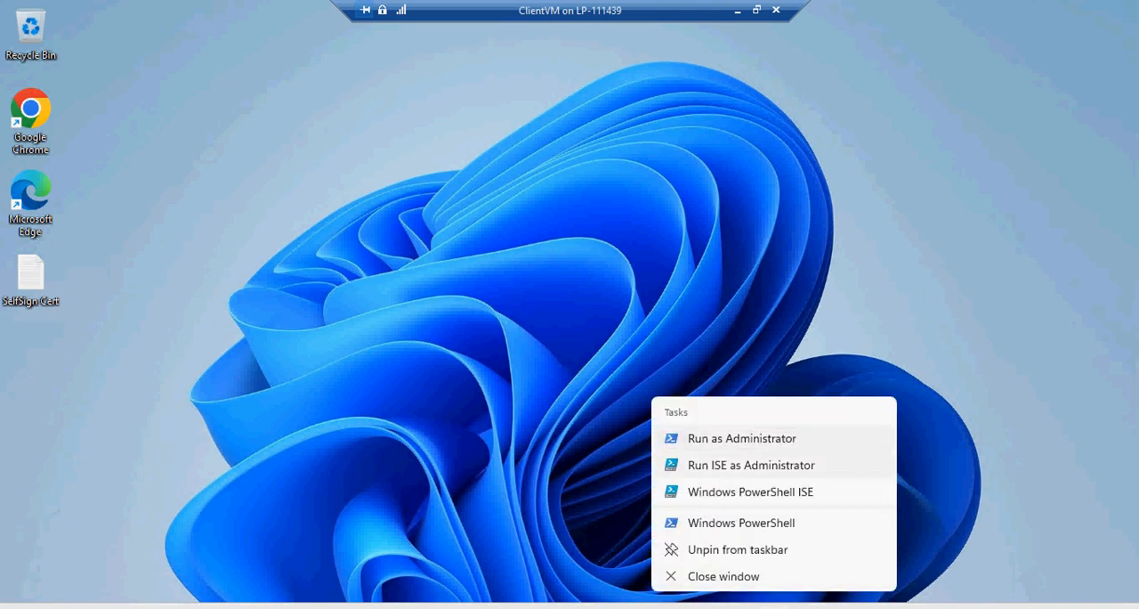
pyautogui.click(742, 522)
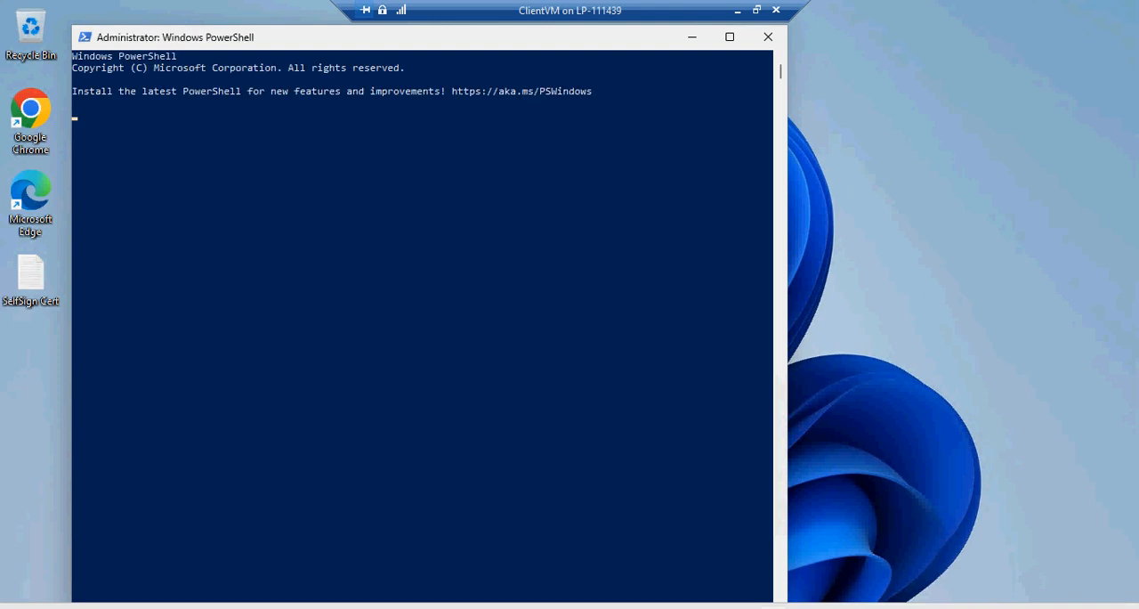
pyautogui.press('Return')
pyautogui.press('Return')
pyautogui.press('Return')
pyautogui.press('Return')
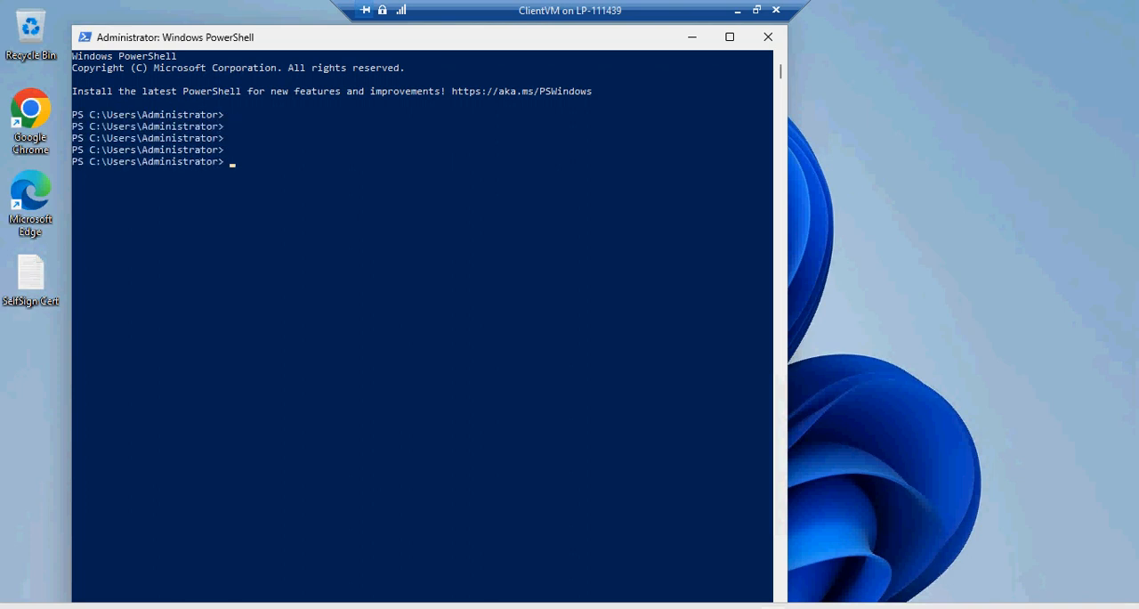
# Open the SelfSign Cert text file and change the root certificate's subject to CN=VPNRootCert
pyautogui.doubleClick(31, 278)
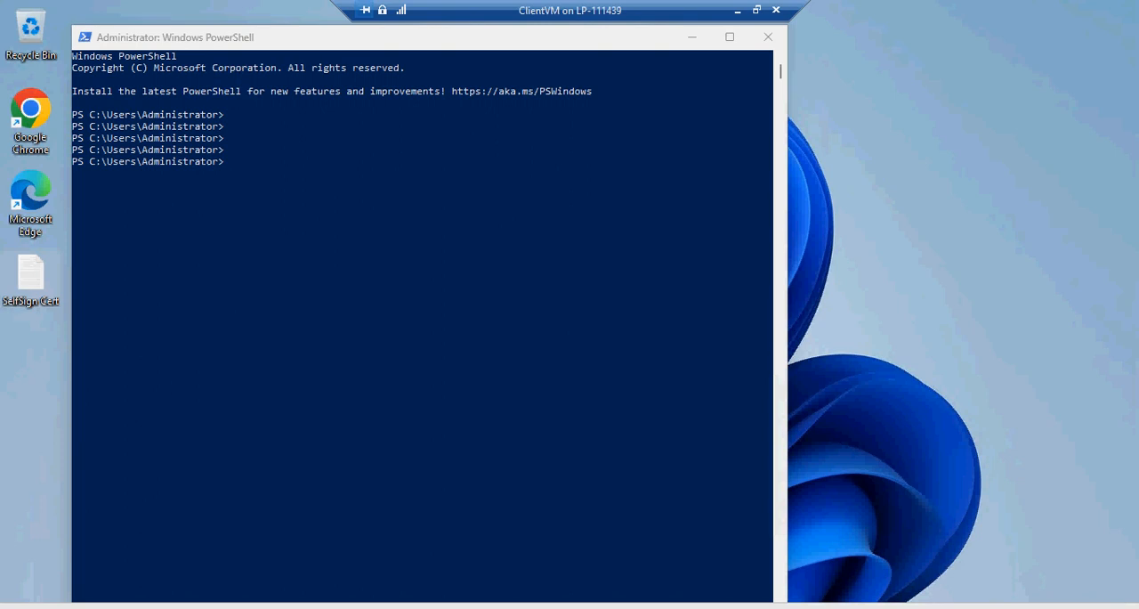
pyautogui.doubleClick(30, 274)
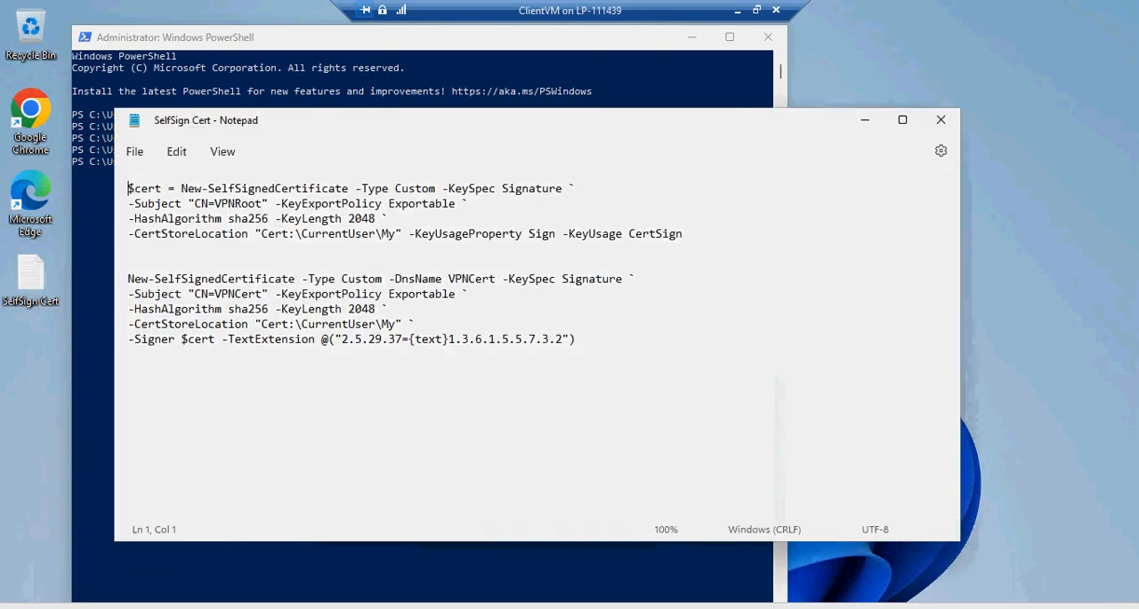
pyautogui.moveTo(683, 233); pyautogui.dragTo(147, 188)
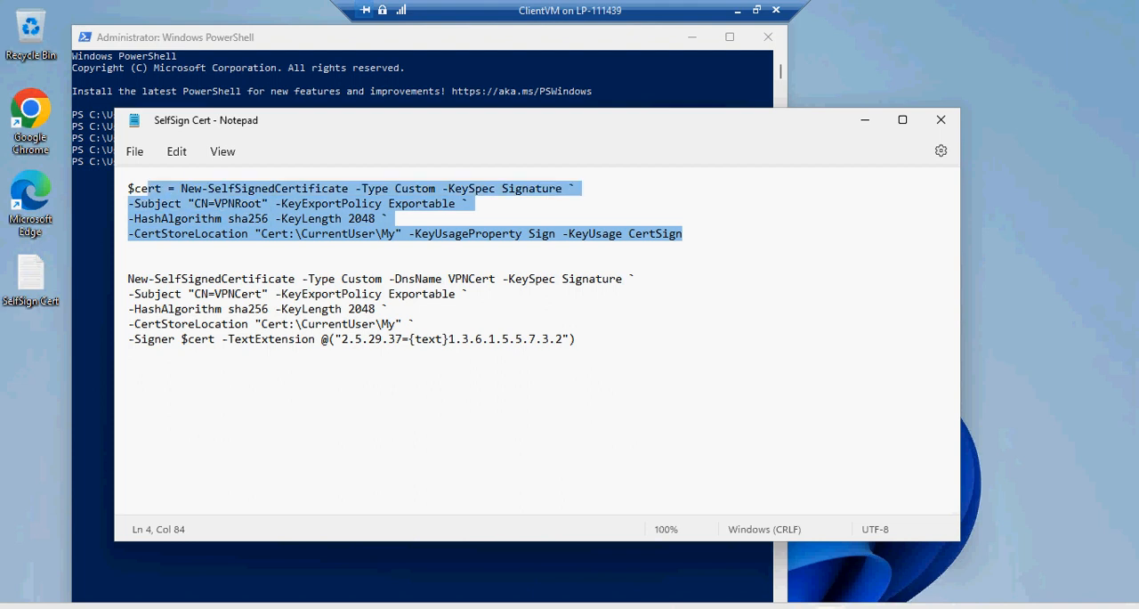
pyautogui.click(215, 203)
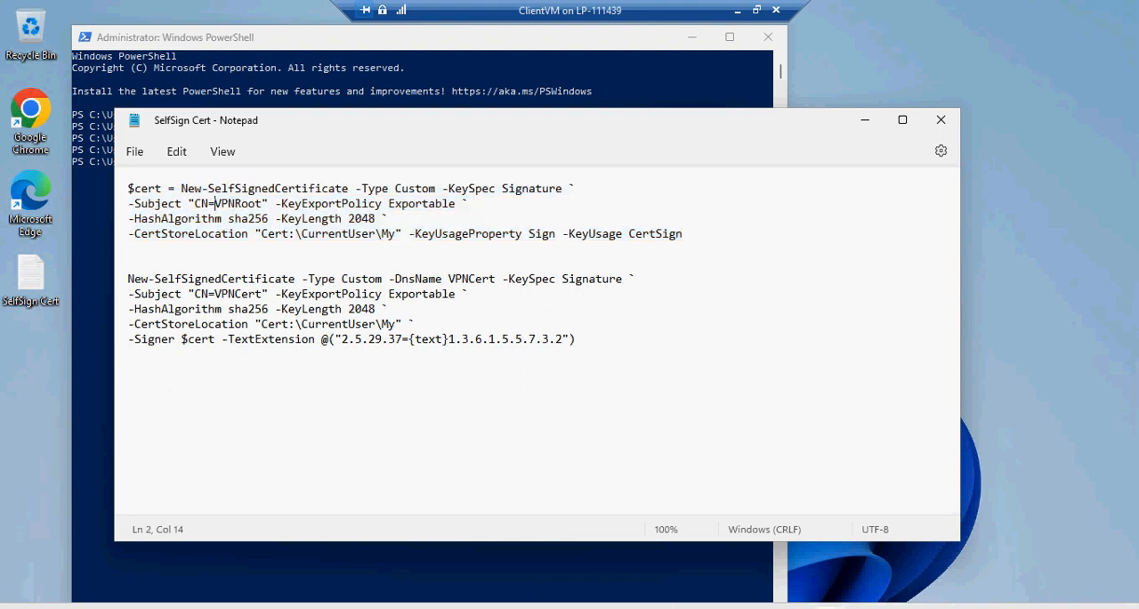
pyautogui.click(256, 203)
pyautogui.press('Right')
pyautogui.write('Cert')
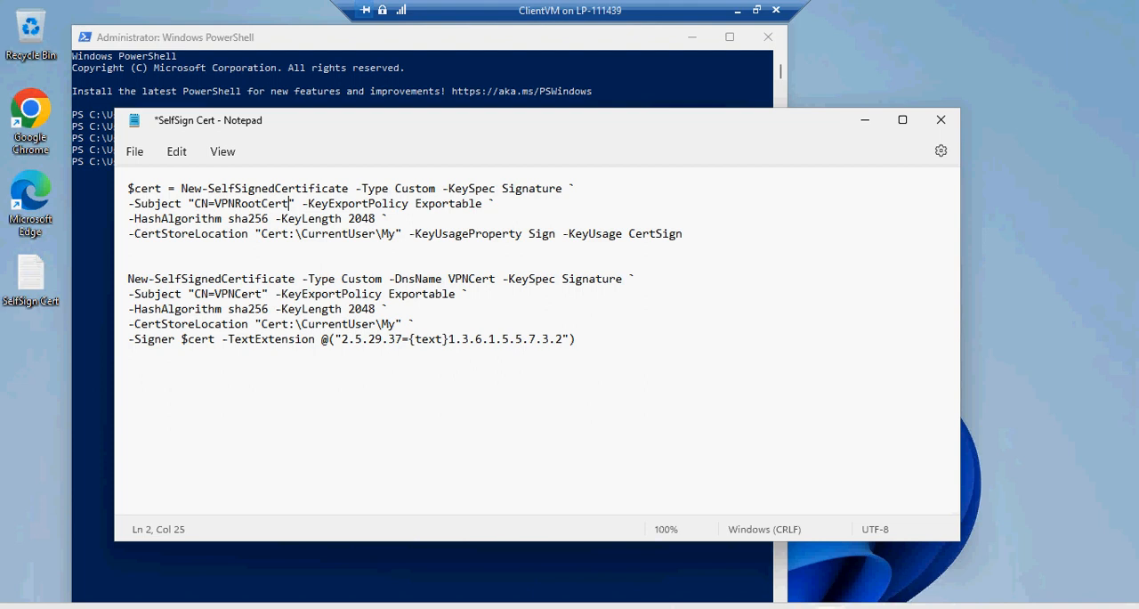
# Change the client certificate's subject in the second New-SelfSignedCertificate command to CN=VPNClientCert
pyautogui.click(236, 293)
pyautogui.write('Cleo')
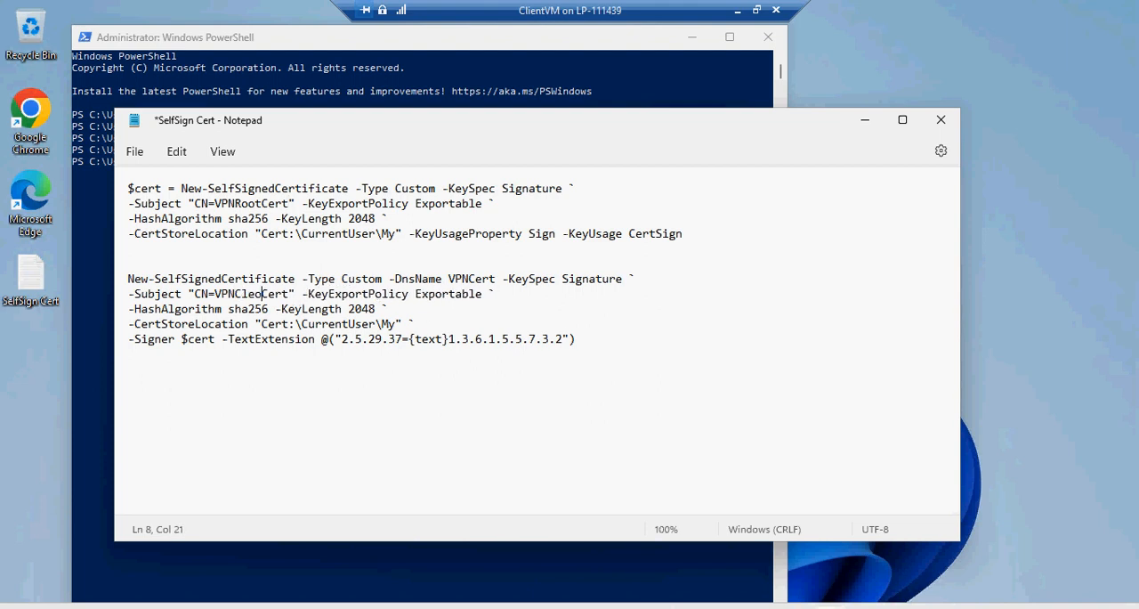
pyautogui.press('BackSpace')
pyautogui.press('BackSpace')
pyautogui.write('ient')
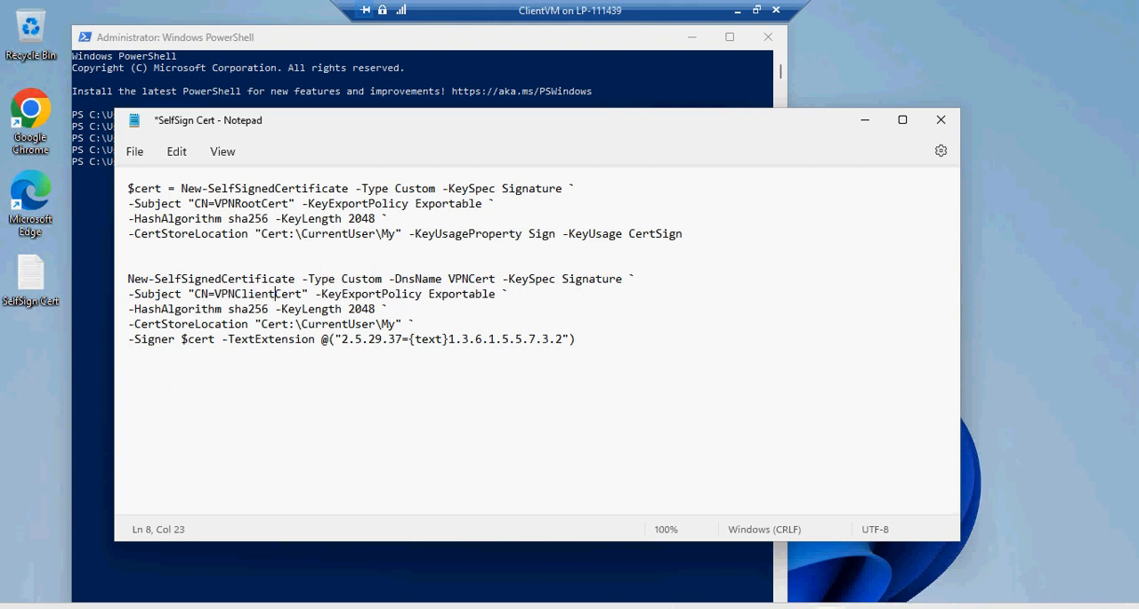
pyautogui.click(422, 339)
# Copy the VPNRootCert command from the text file and run it in a cleared PowerShell console to create the root certificate
pyautogui.moveTo(682, 233); pyautogui.dragTo(127, 188)
pyautogui.hotkey('ctrl', 'c')
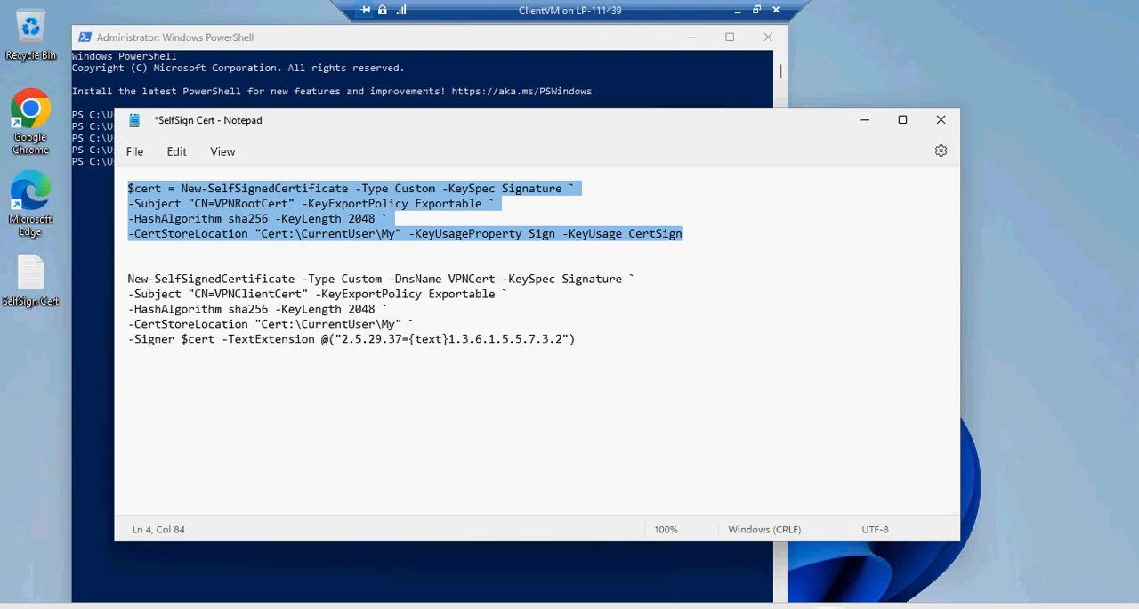
pyautogui.hotkey('alt', 'Tab')
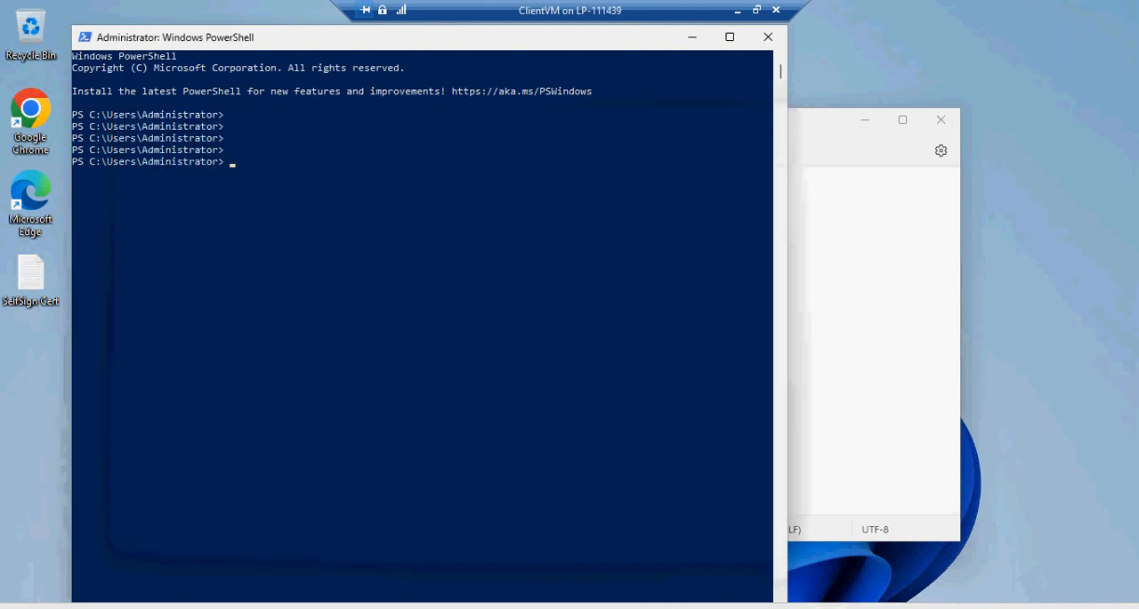
pyautogui.write('cls')
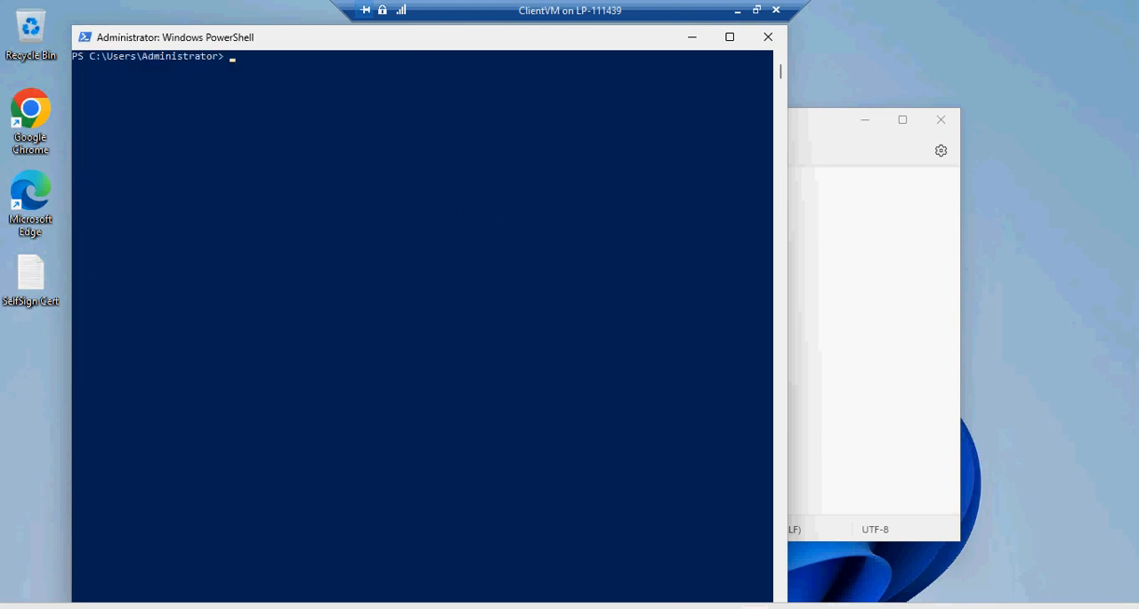
pyautogui.hotkey('ctrl', 'v')
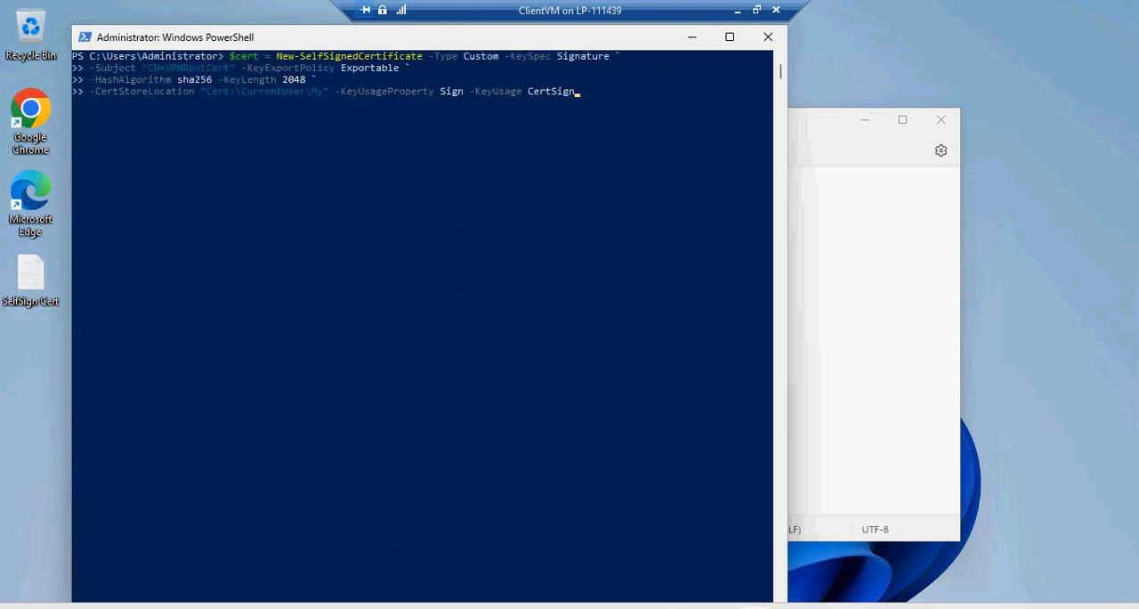
pyautogui.press('Return')
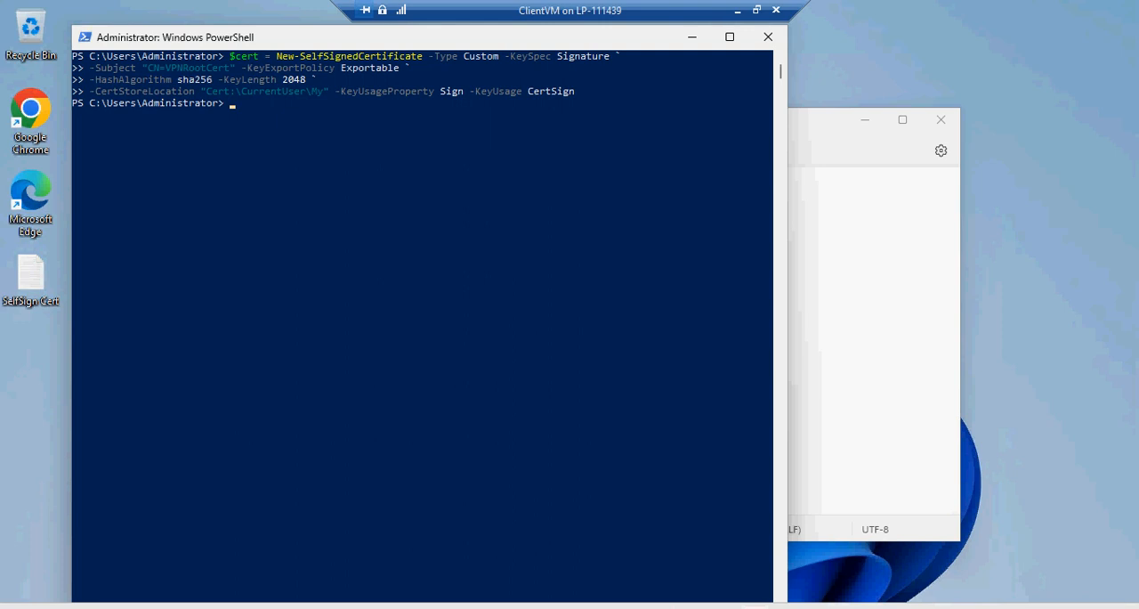
# Copy the VPNClientCert command from the text file and run it in PowerShell to create the client certificate signed by $cert
pyautogui.click(854, 219)
pyautogui.moveTo(576, 339); pyautogui.dragTo(127, 279)
pyautogui.hotkey('ctrl', 'c')
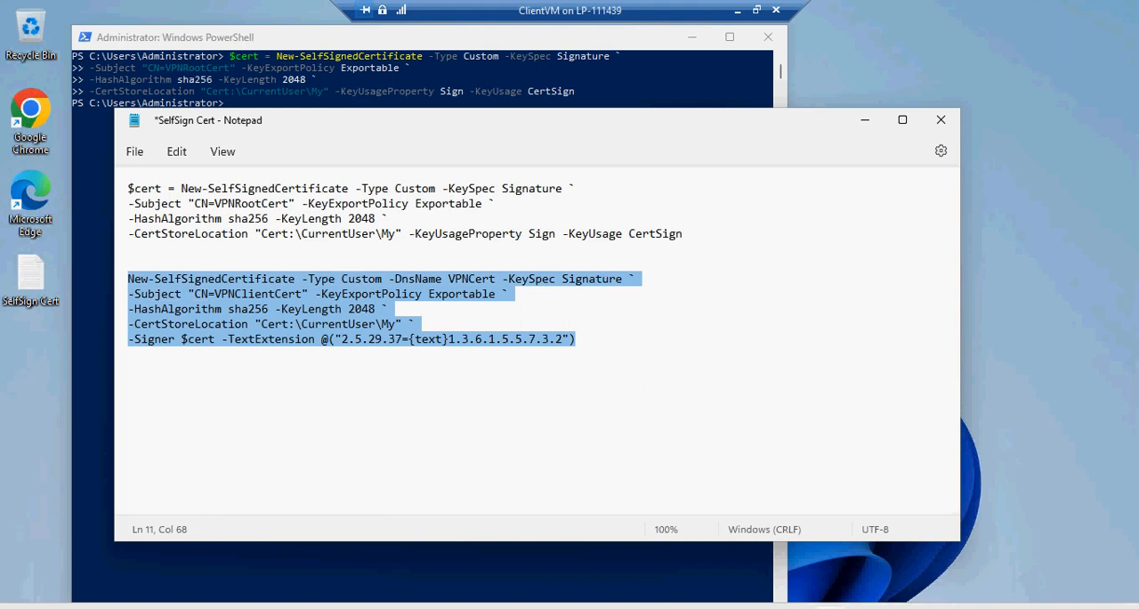
pyautogui.hotkey('alt', 'Tab')
pyautogui.hotkey('ctrl', 'v')
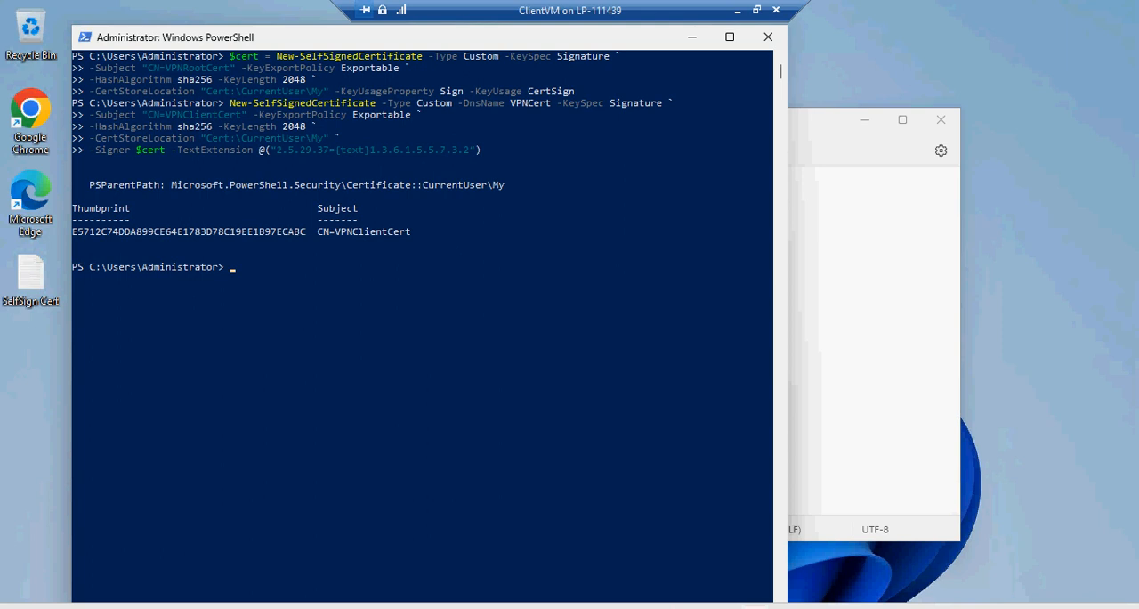
# Search Windows for "manage ce" and open Manage user certificates
pyautogui.press('super')
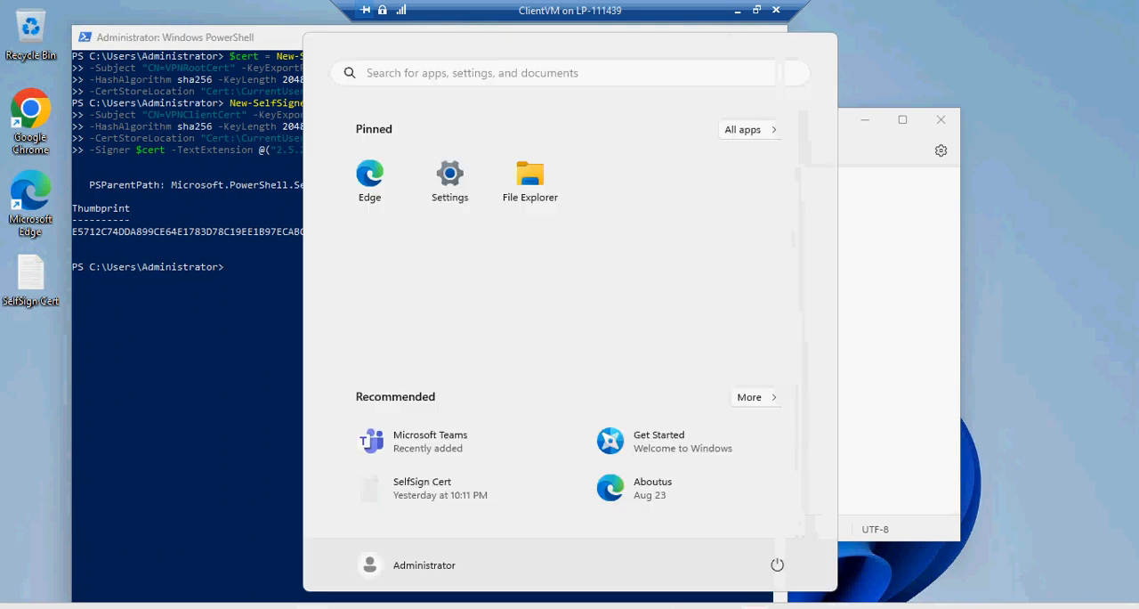
pyautogui.write('my')
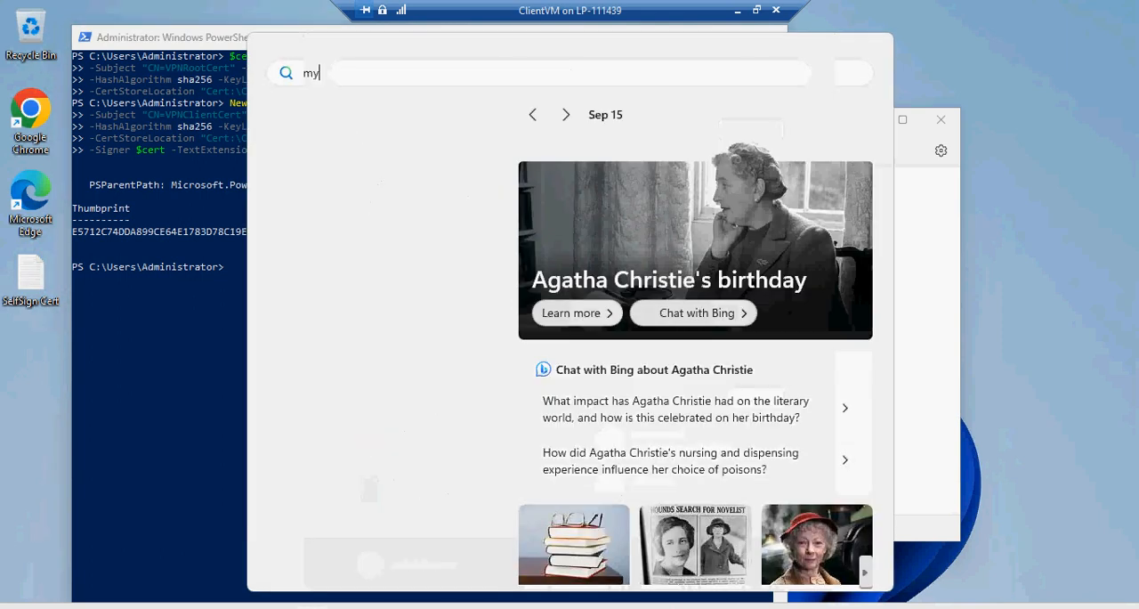
pyautogui.press('BackSpace')
pyautogui.press('BackSpace')
pyautogui.write('manage ')
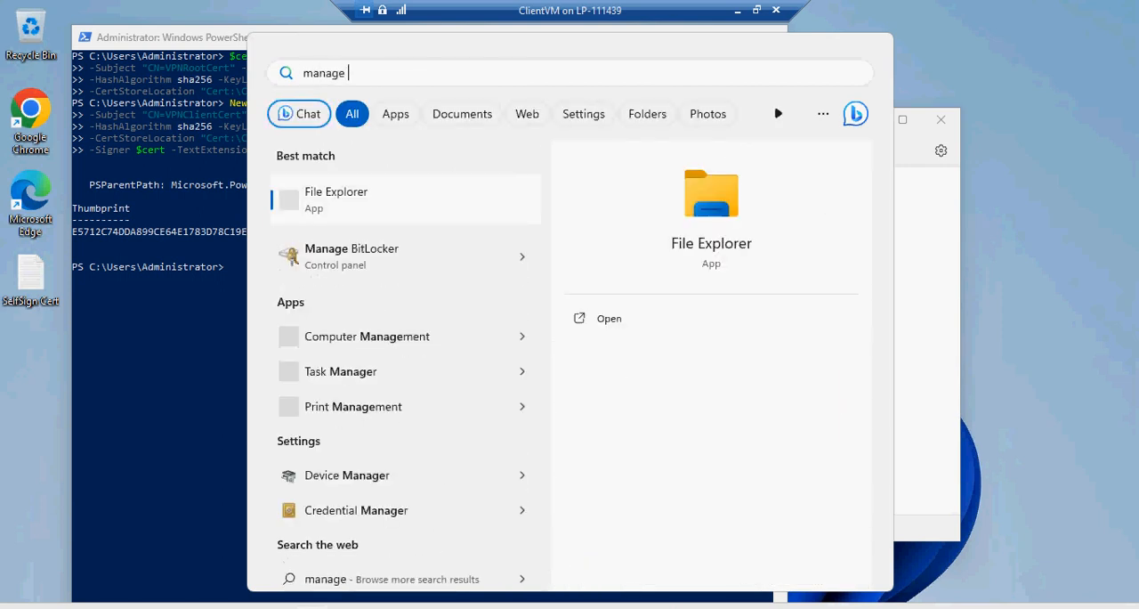
pyautogui.write('ce')
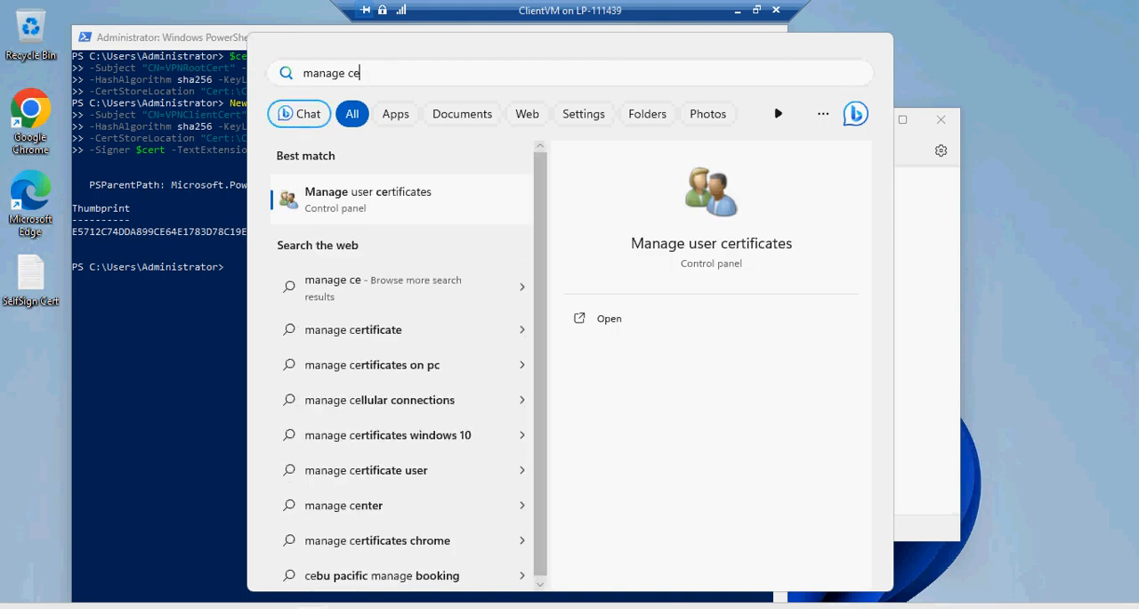
pyautogui.press('Escape')
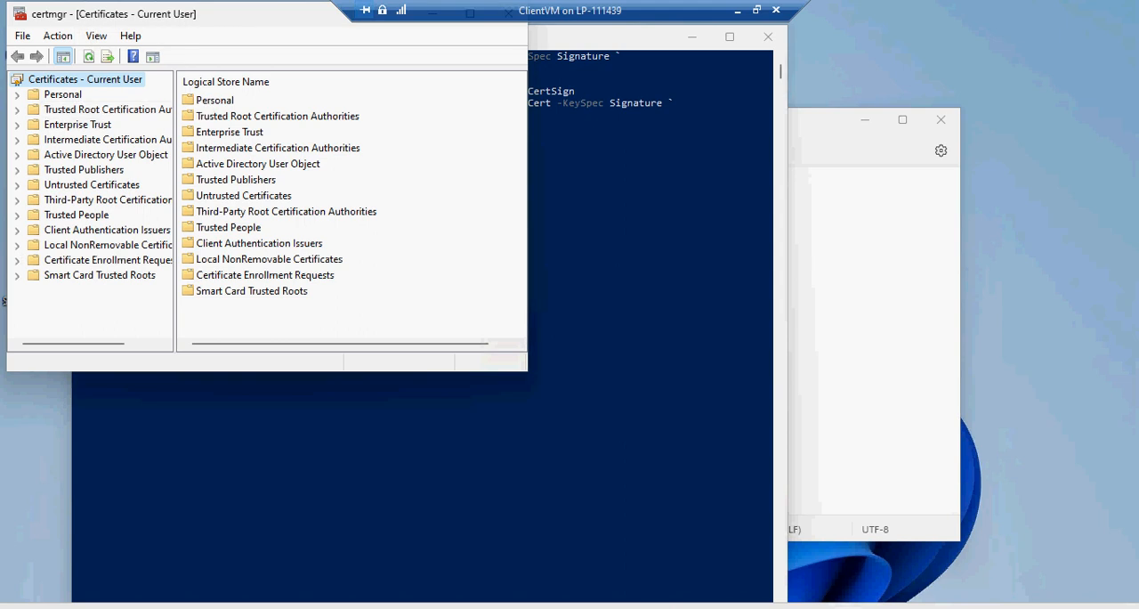
# Display the Personal store's certificates in a maximized window and check the VPNRootCert and VPNClientCert entries
pyautogui.doubleClick(62, 94)
pyautogui.press('Down')
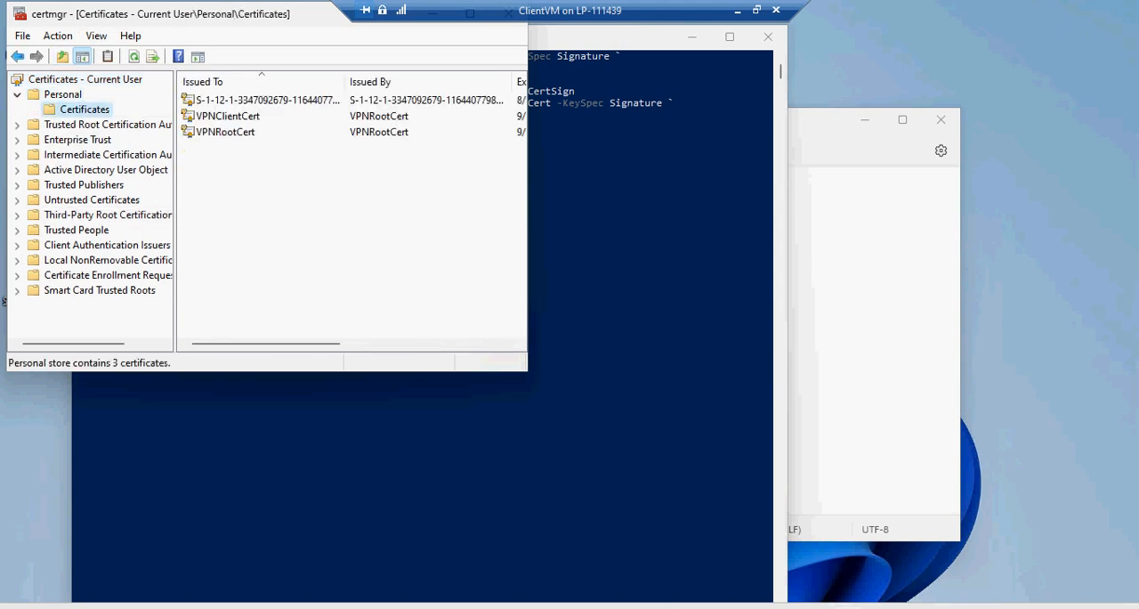
pyautogui.press('super+Up')
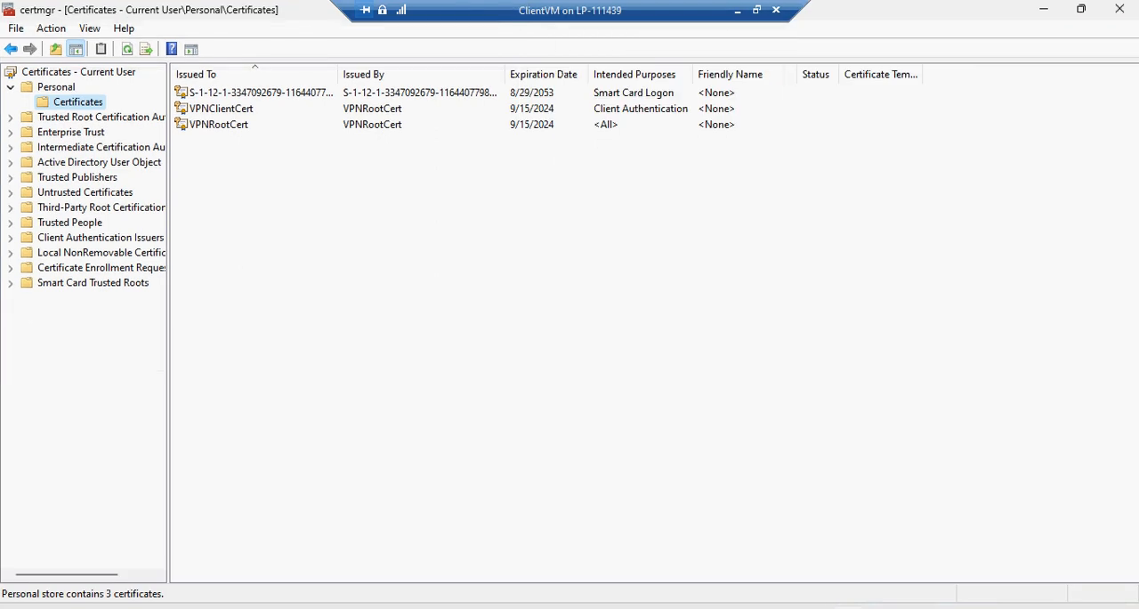
pyautogui.click(219, 124)
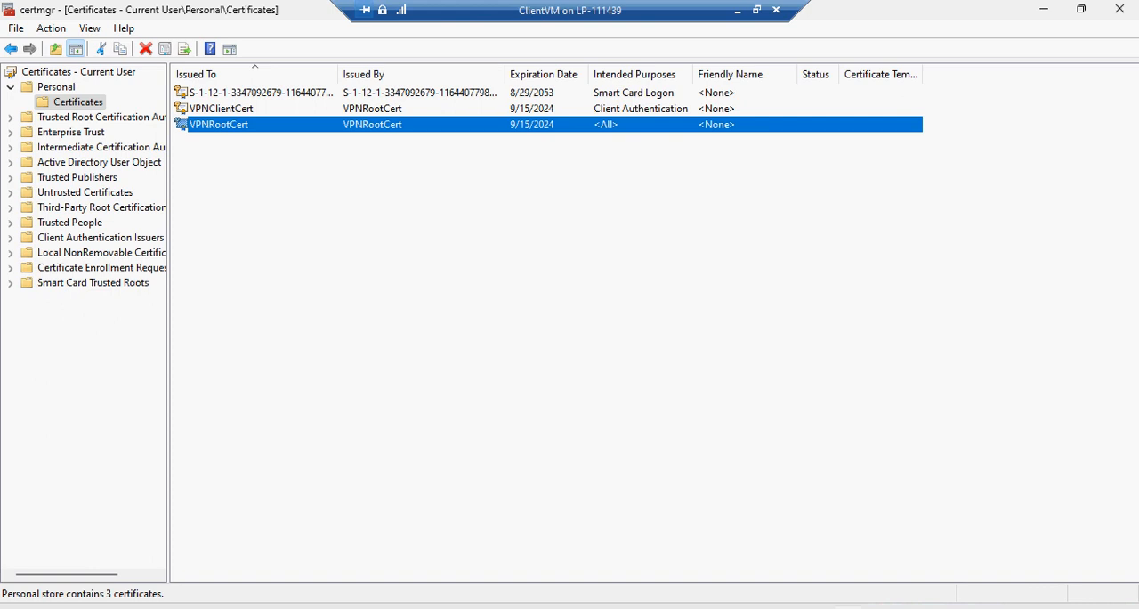
pyautogui.click(220, 108)
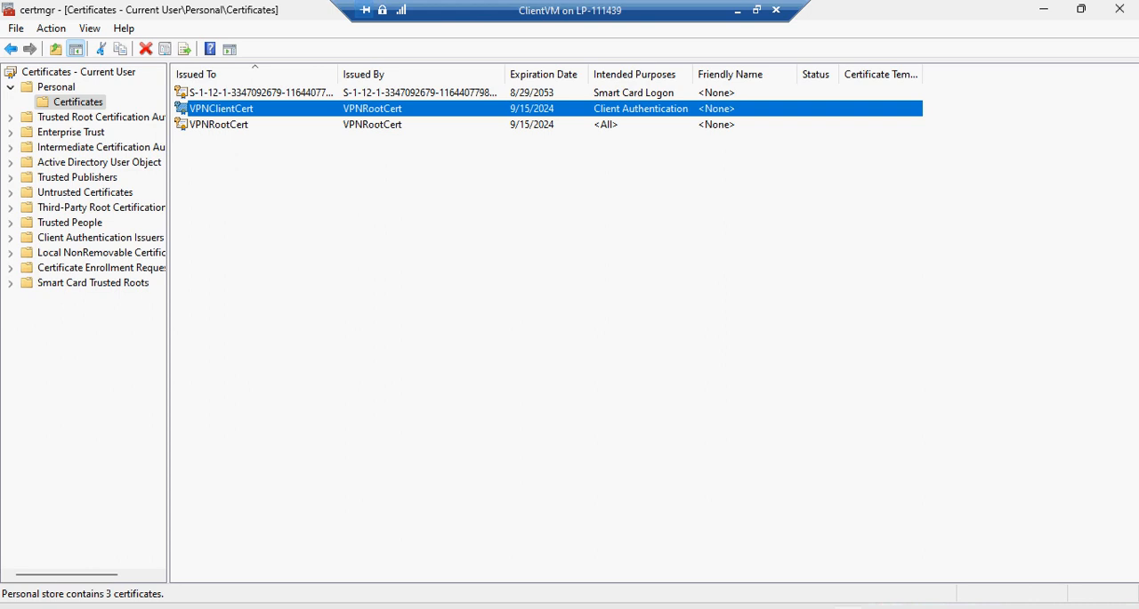
# Start exporting VPNRootCert without its private key, in Base-64 encoded X.509 (.CER) format
pyautogui.click(219, 125)
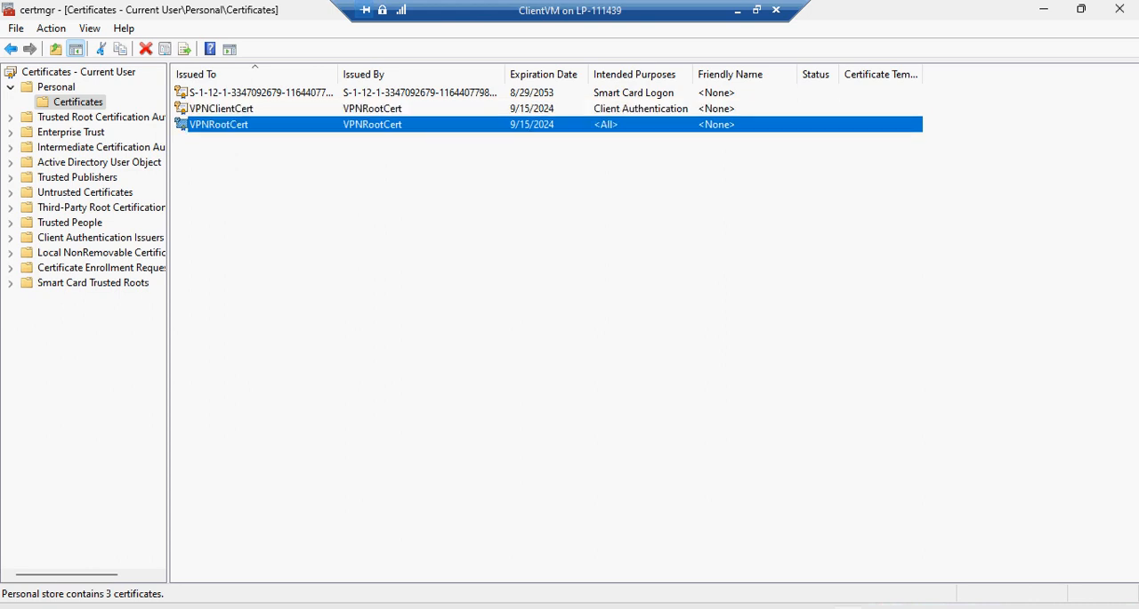
pyautogui.rightClick(218, 125)
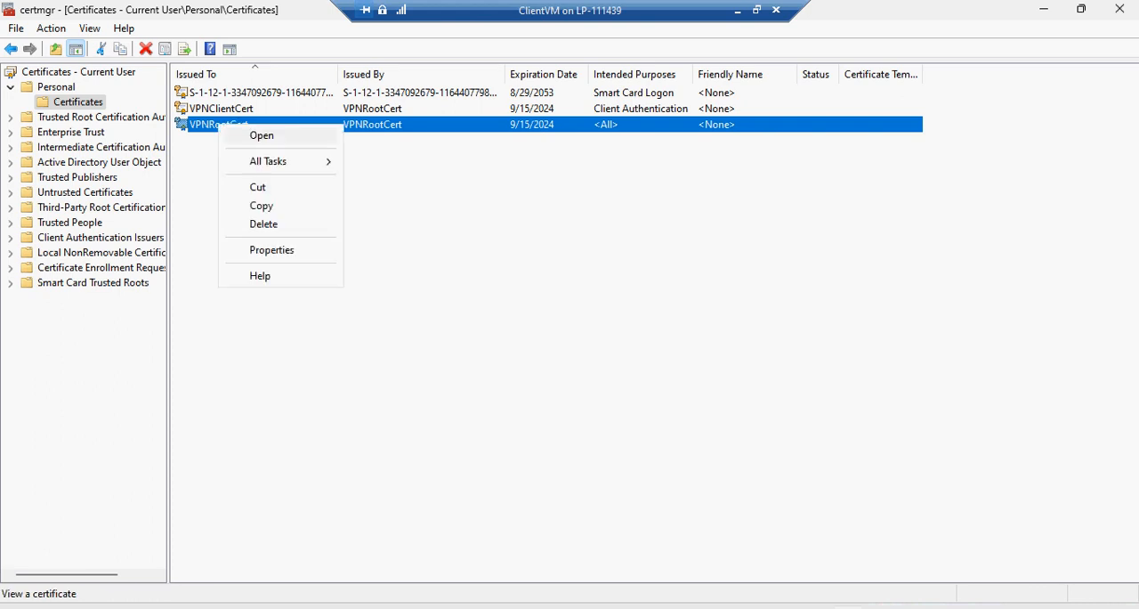
pyautogui.moveTo(268, 162)
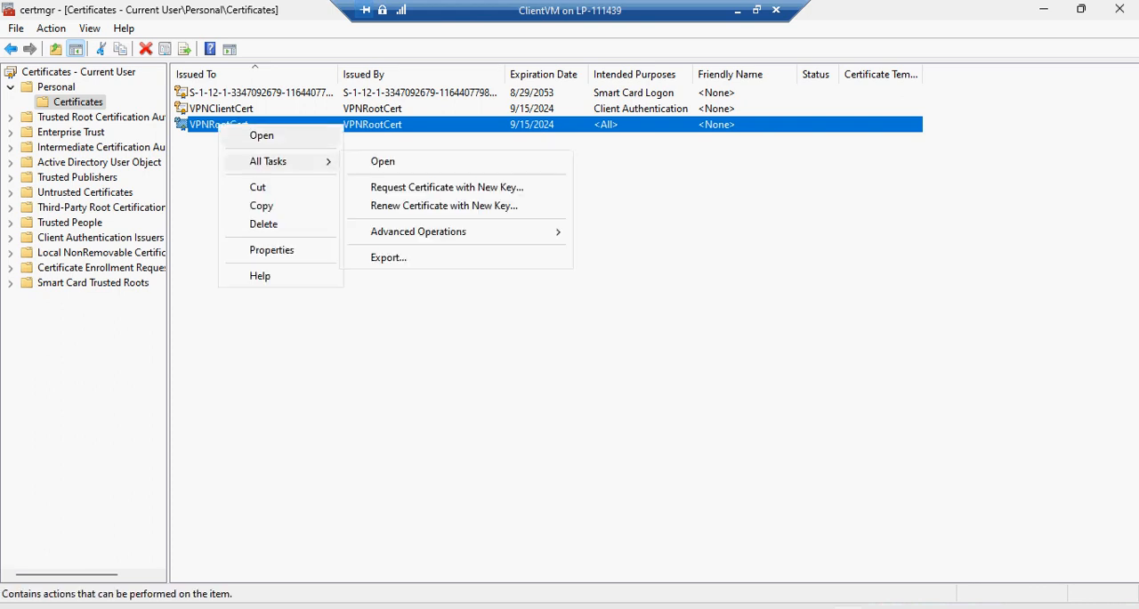
pyautogui.press('Return')
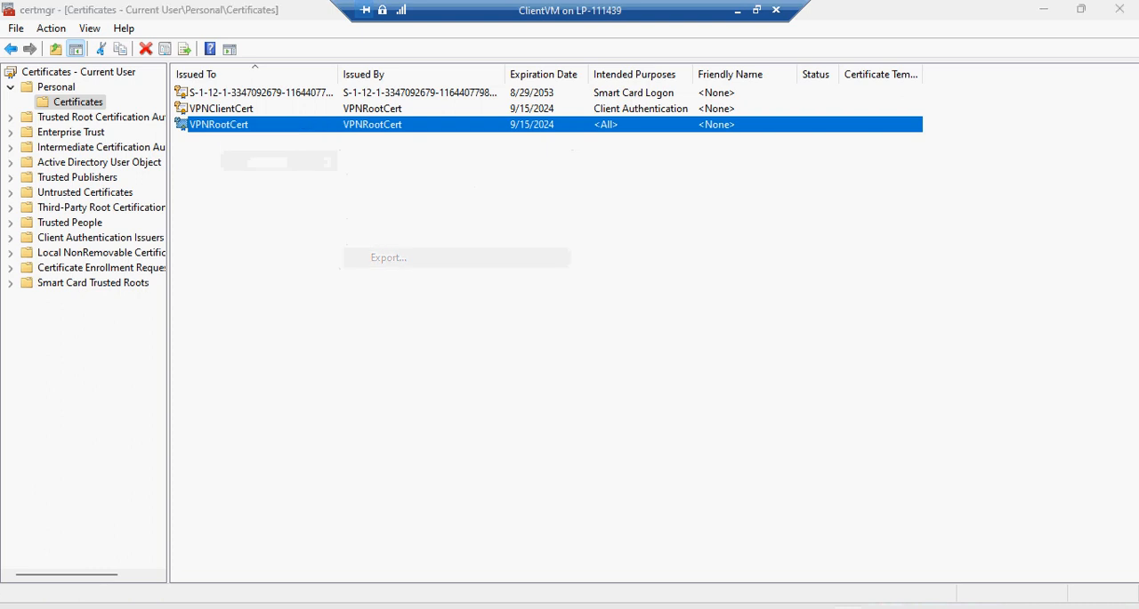
pyautogui.press('Return')
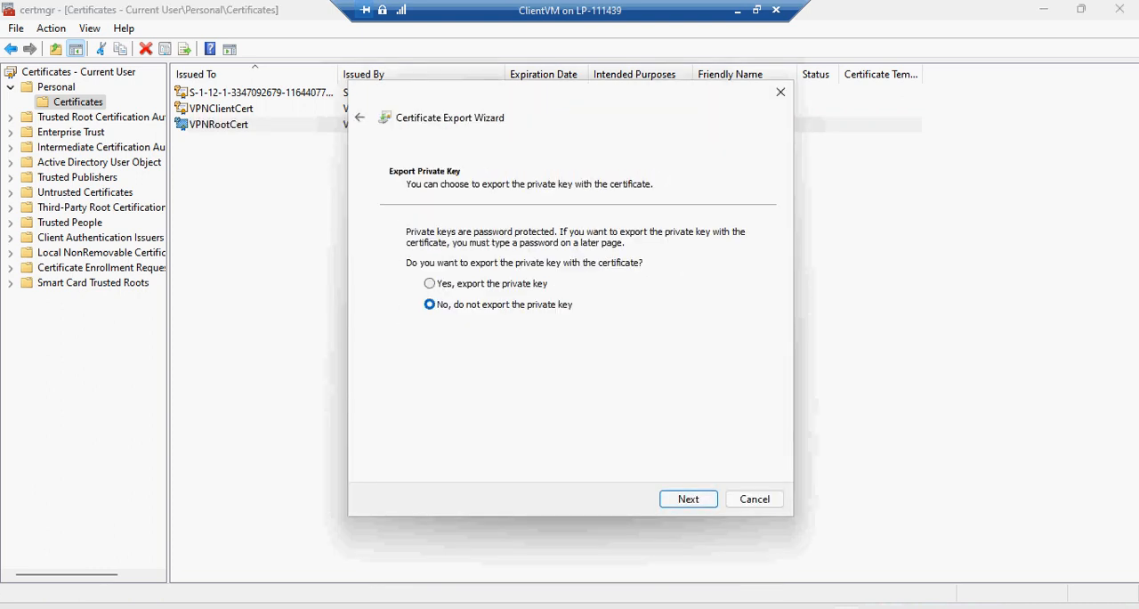
pyautogui.press('Return')
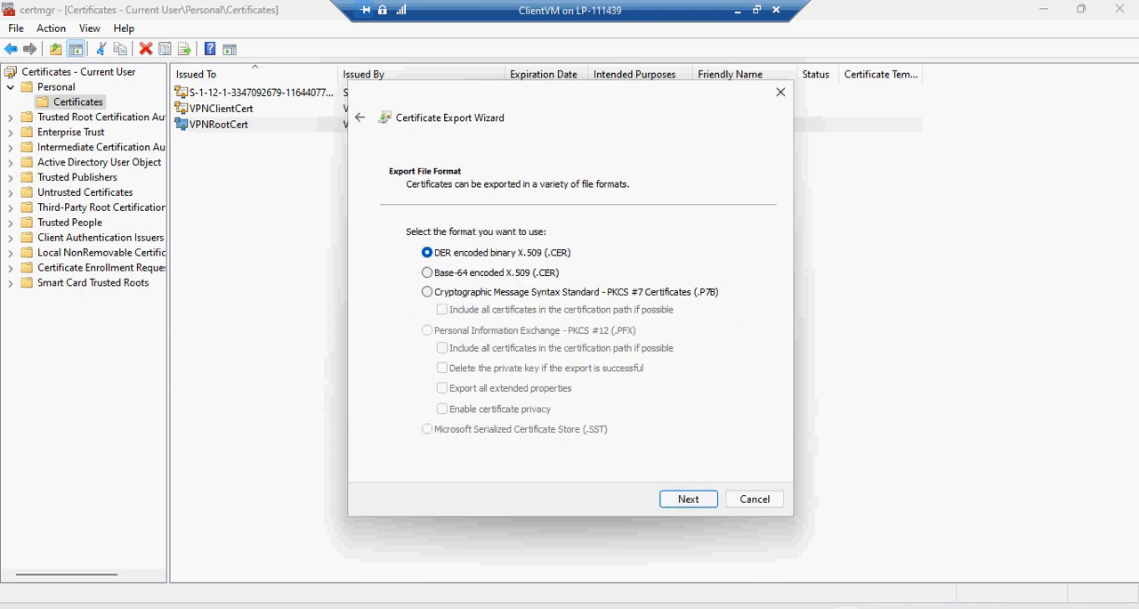
pyautogui.click(428, 272)
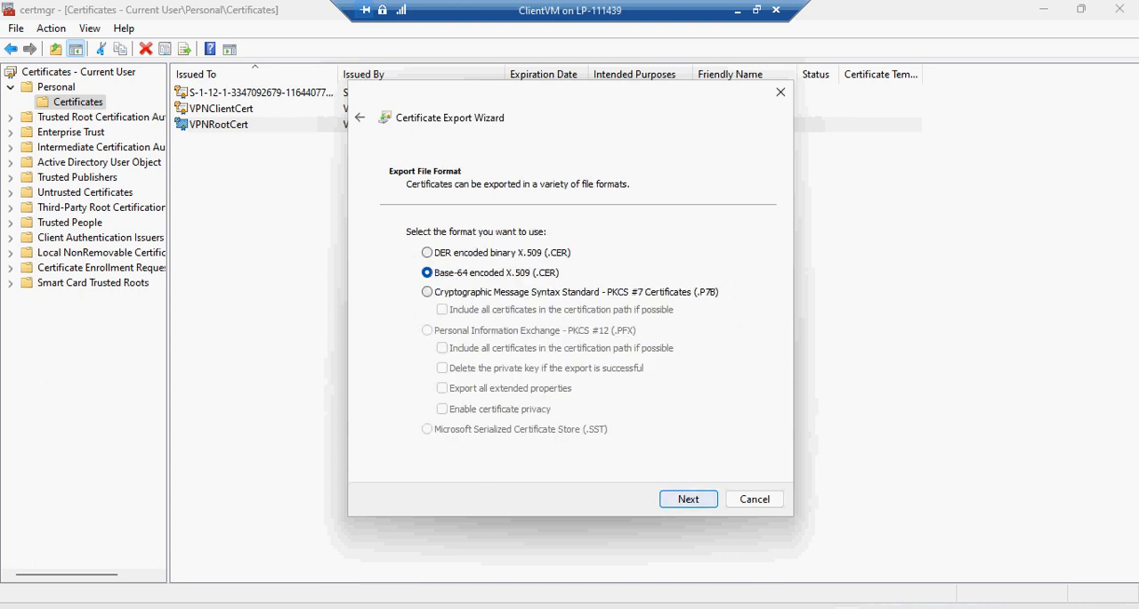
pyautogui.press('Return')
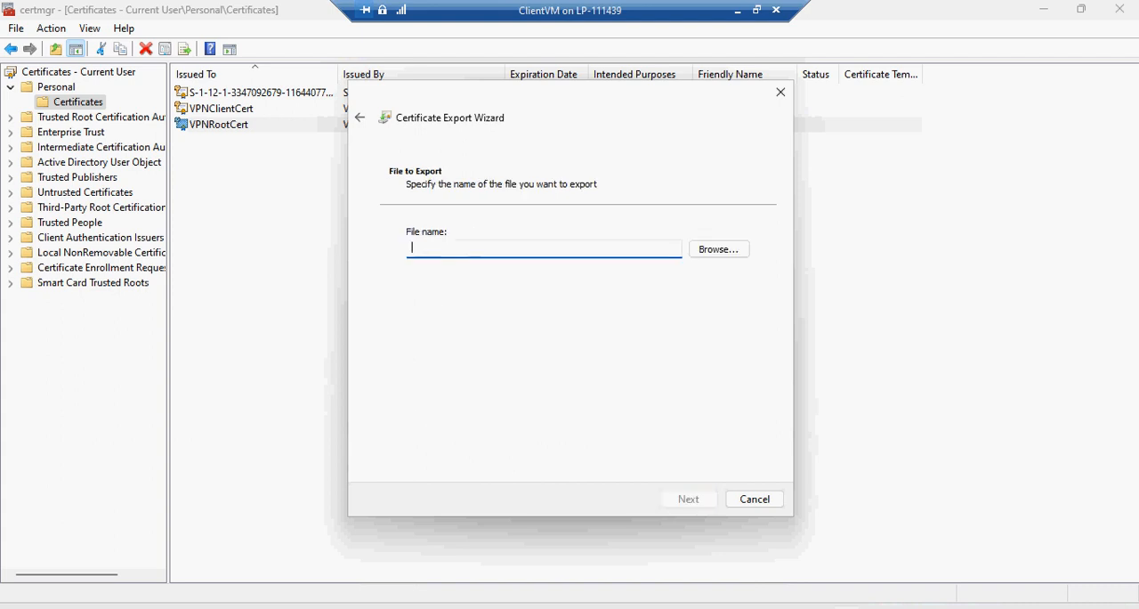
# Set the export file to VPNRootCert on the Desktop and complete the certificate export
pyautogui.click(719, 249)
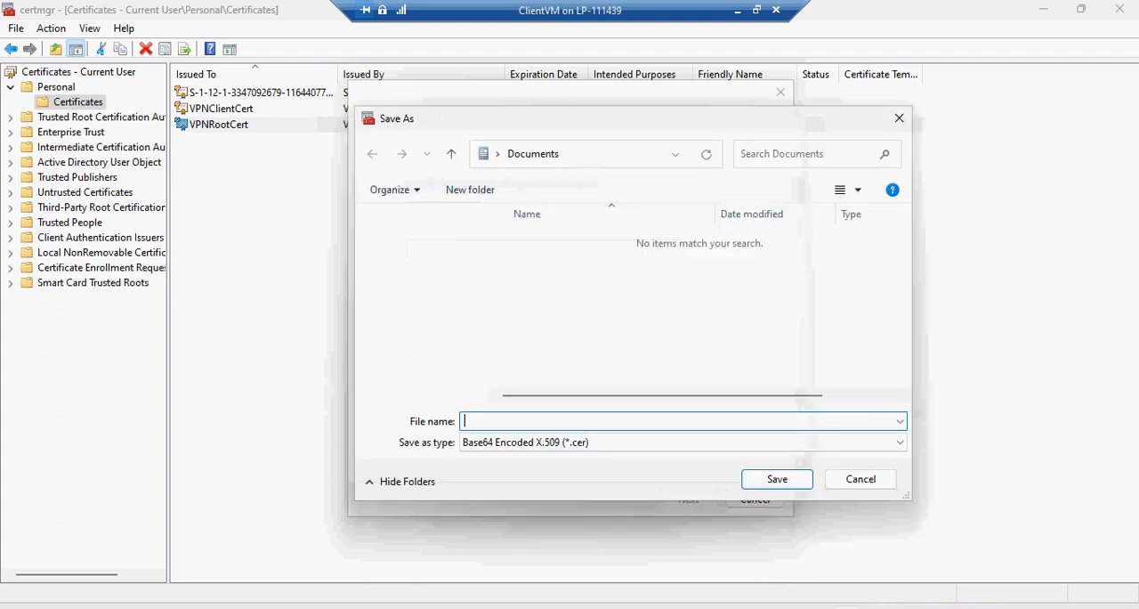
pyautogui.click(418, 297)
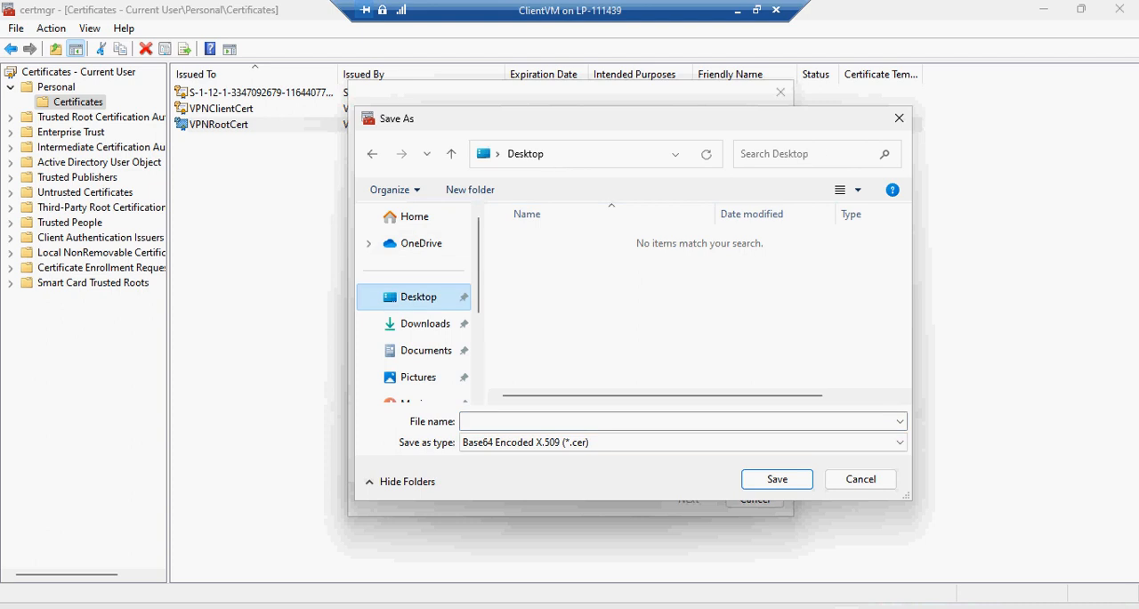
pyautogui.click(534, 421)
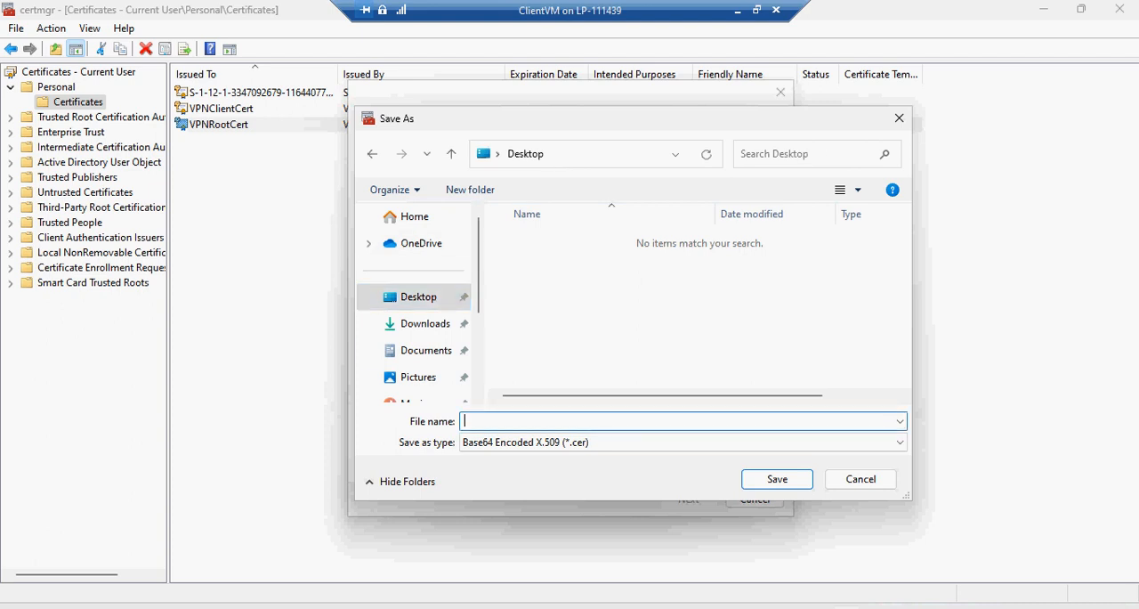
pyautogui.write('VPNRootCert')
pyautogui.press('Return')
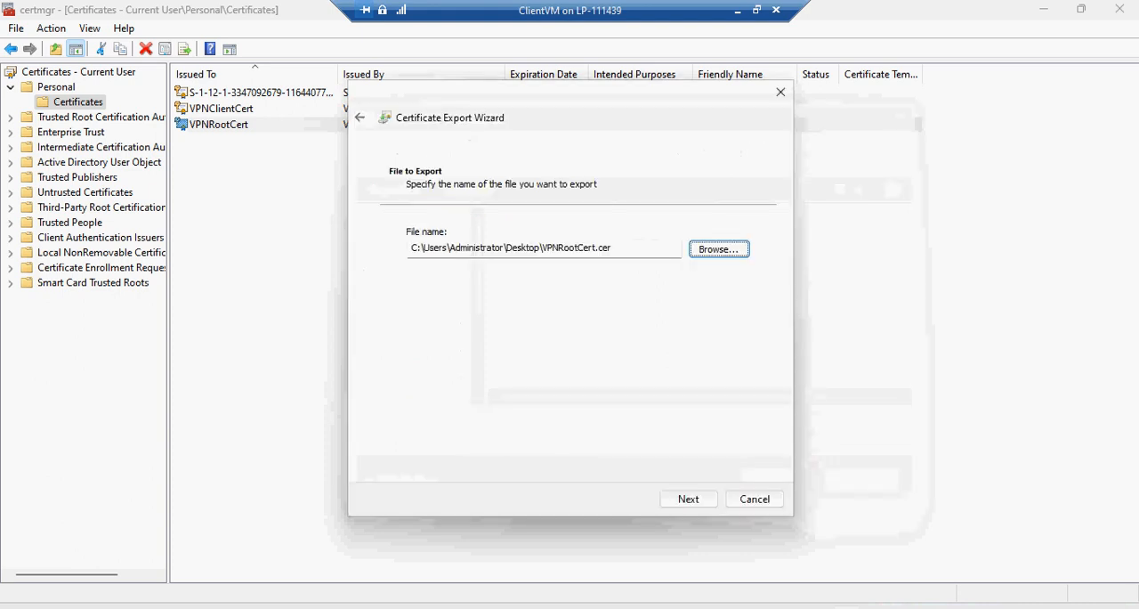
pyautogui.click(688, 498)
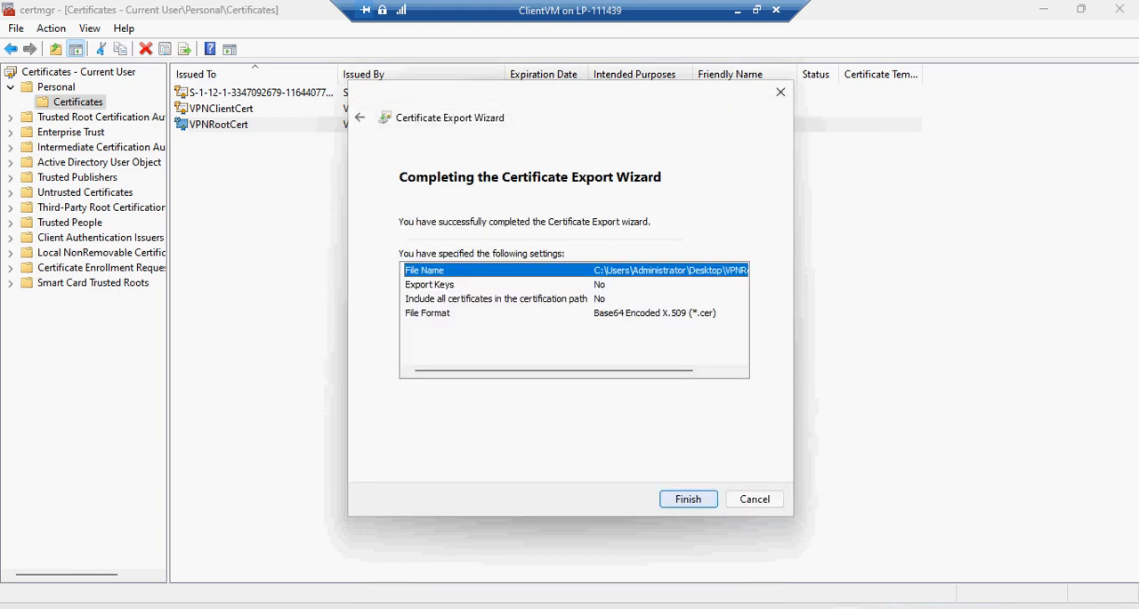
pyautogui.press('Return')
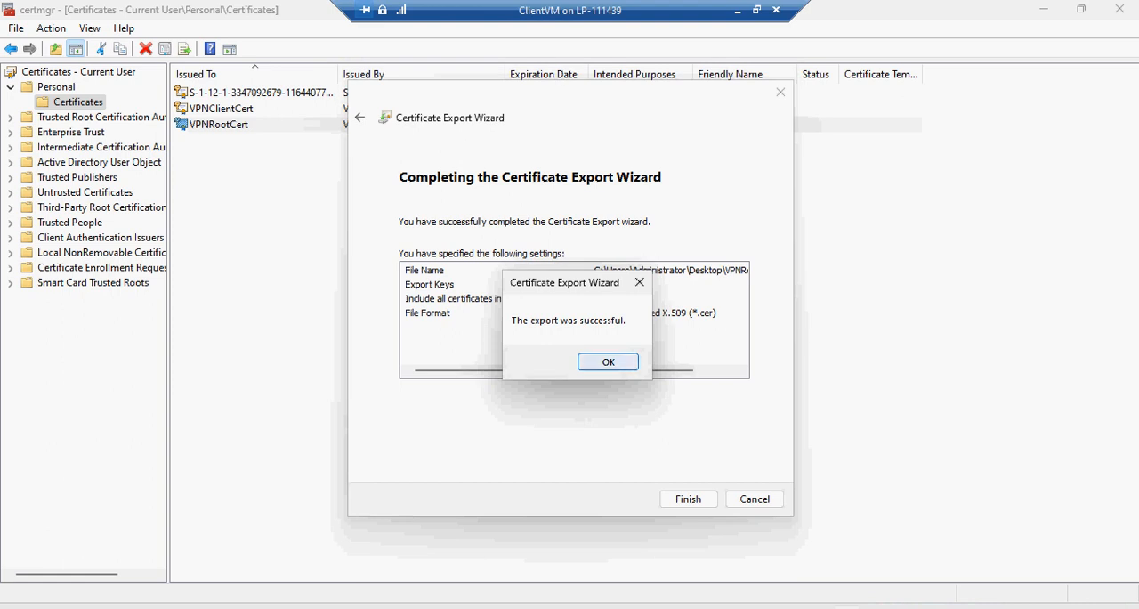
pyautogui.press('Return')
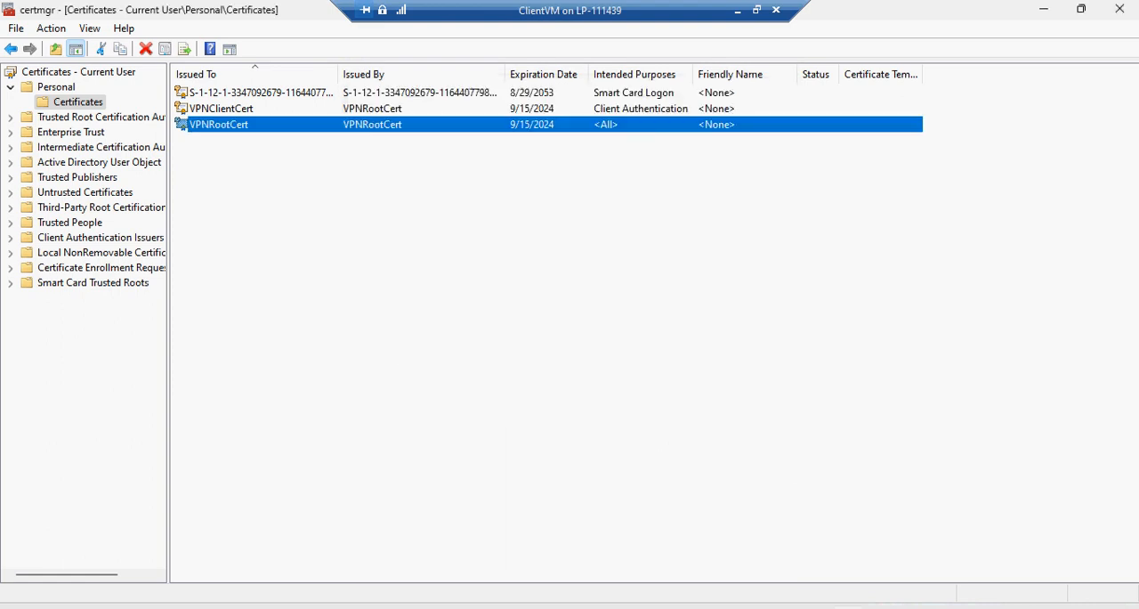
# Close the certificate manager and PowerShell, and close the SelfSign Cert text file with its changes saved
pyautogui.click(221, 109)
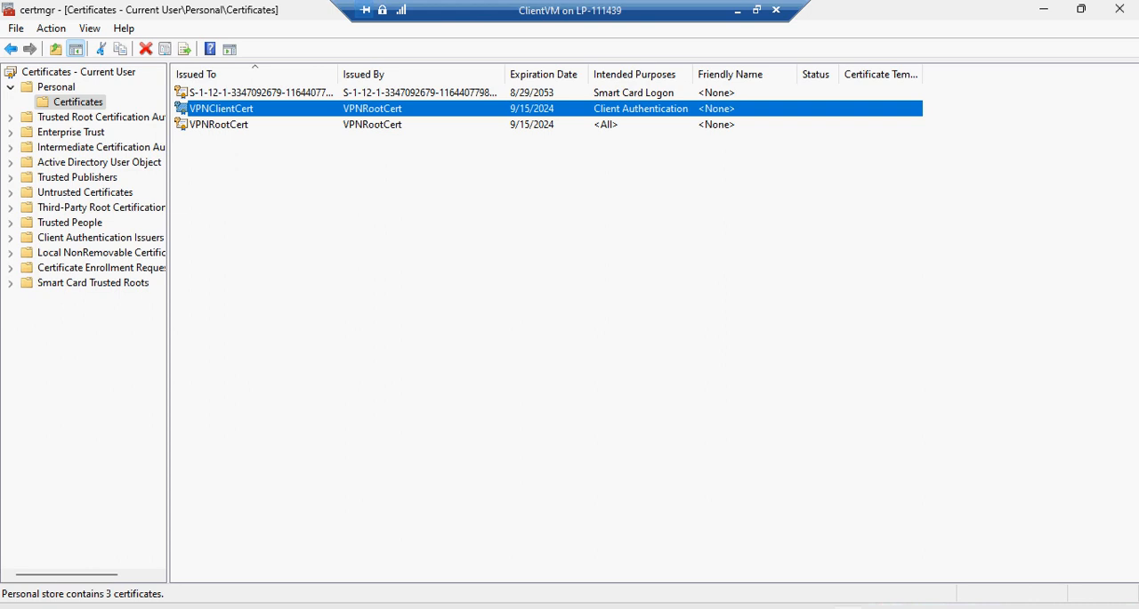
pyautogui.click(1120, 9)
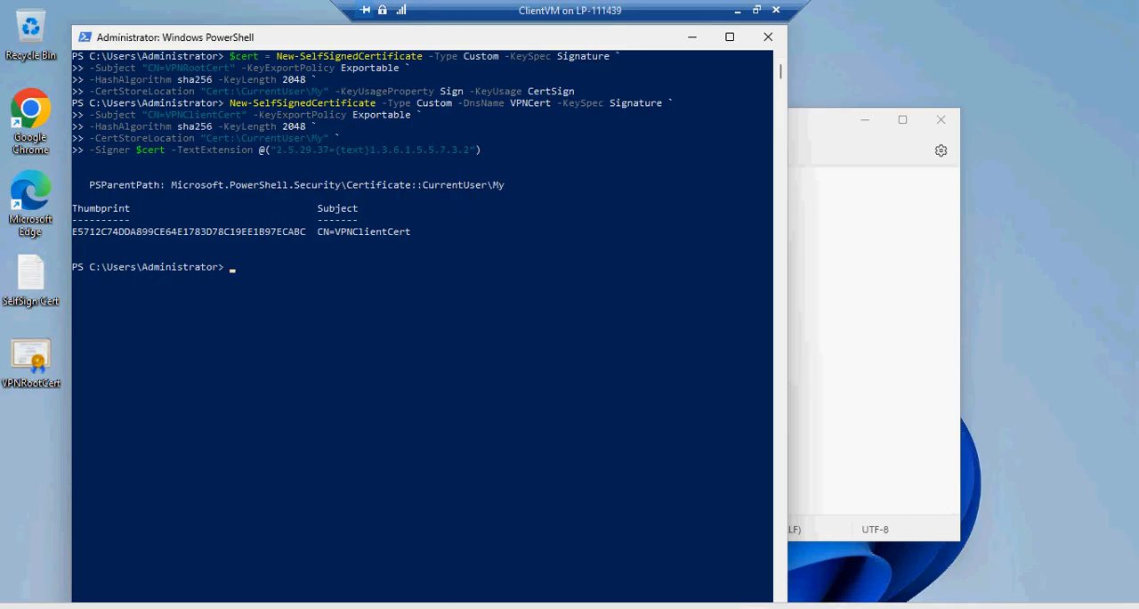
pyautogui.click(768, 37)
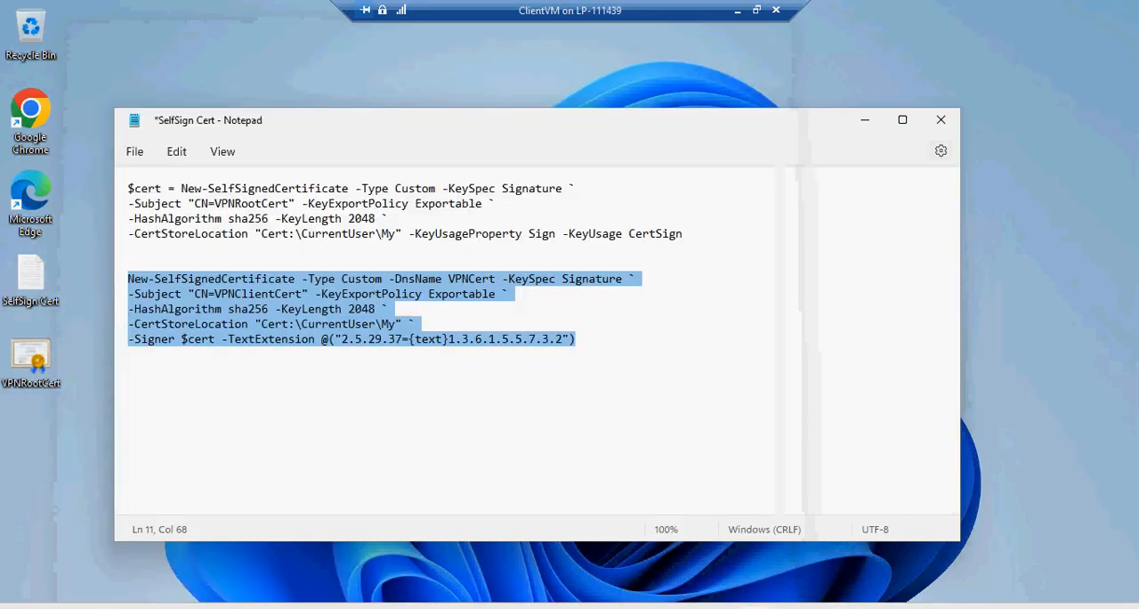
pyautogui.click(940, 119)
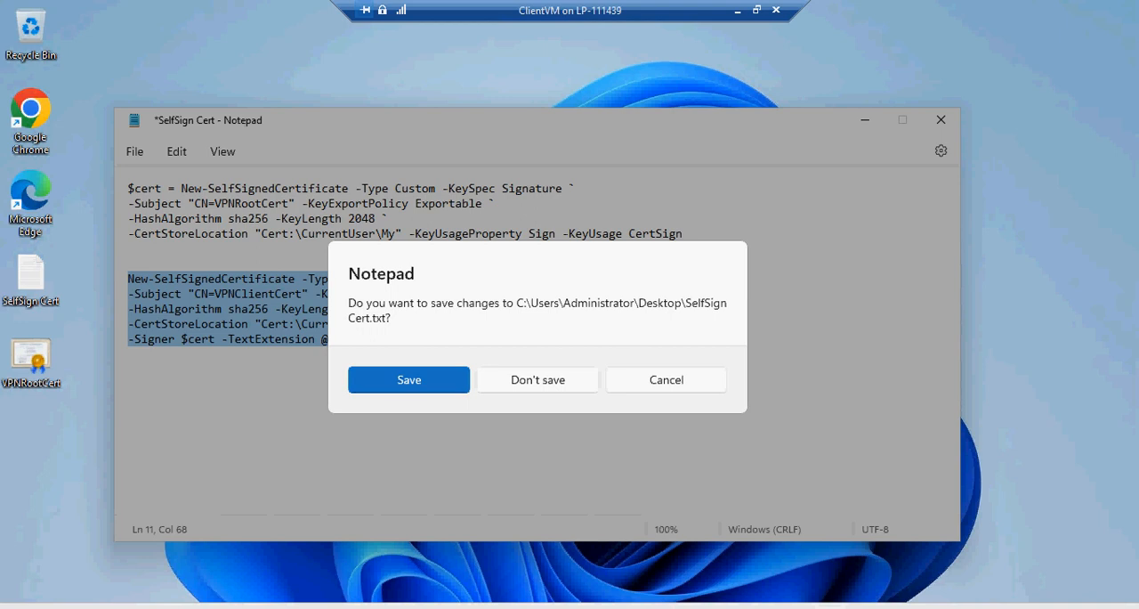
pyautogui.click(409, 380)
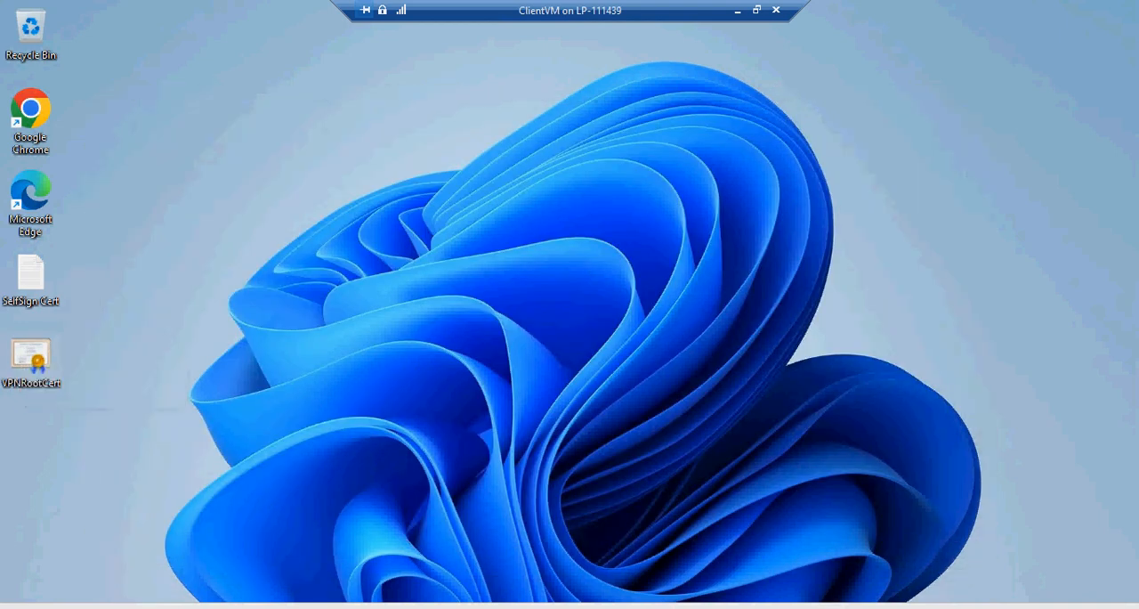
# Open the desktop's VPNRootCert file in Notepad, set to always open .cer files, and minimize the ClientVM session
pyautogui.rightClick(31, 356)
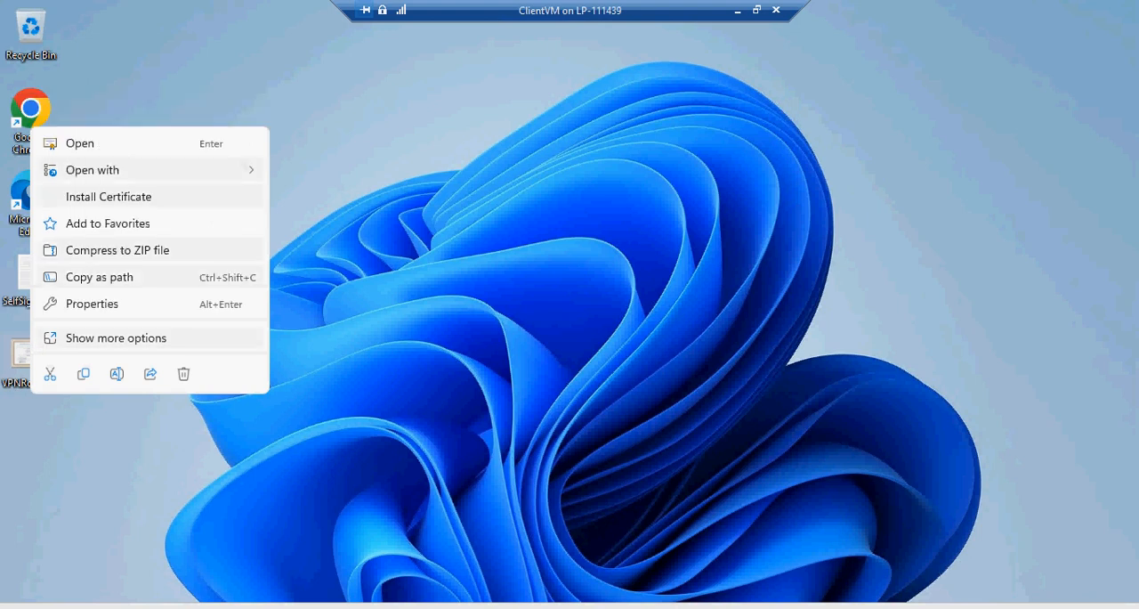
pyautogui.moveTo(106, 170)
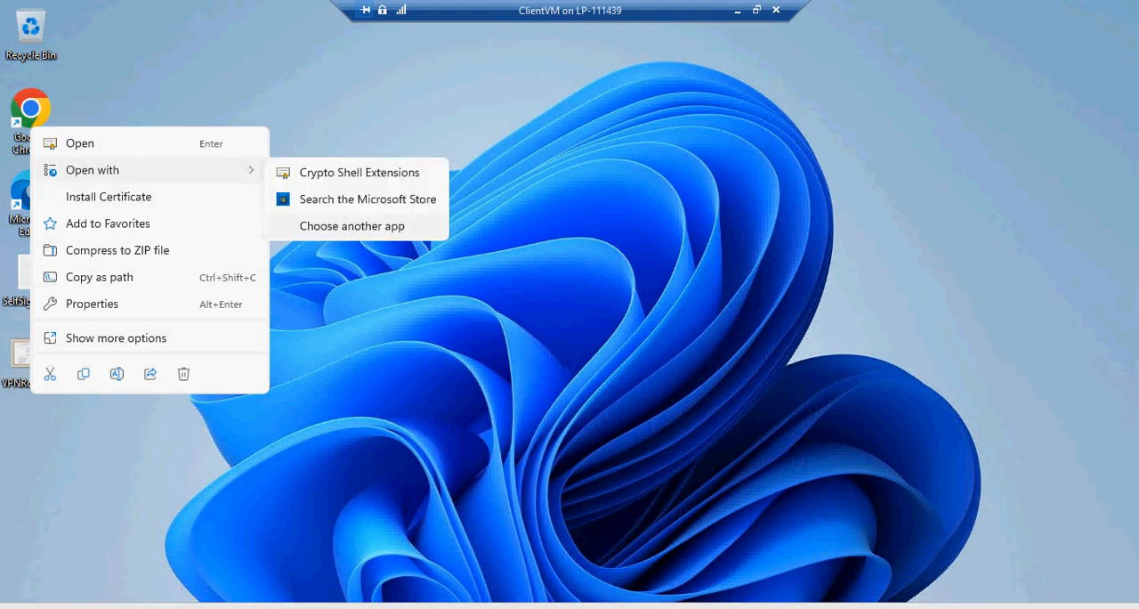
pyautogui.click(352, 226)
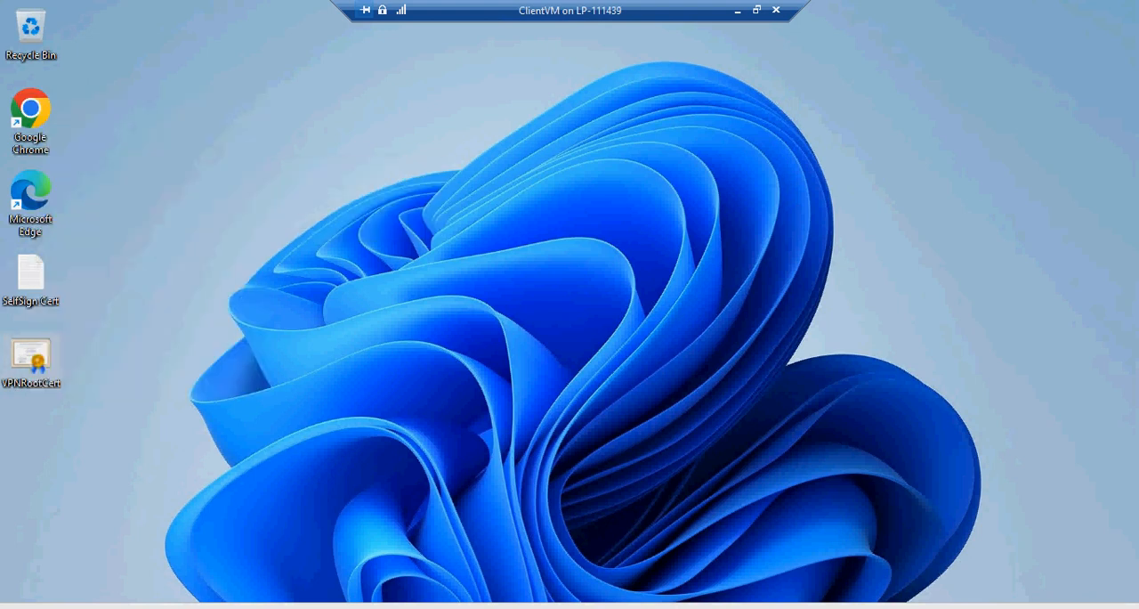
pyautogui.click(466, 287)
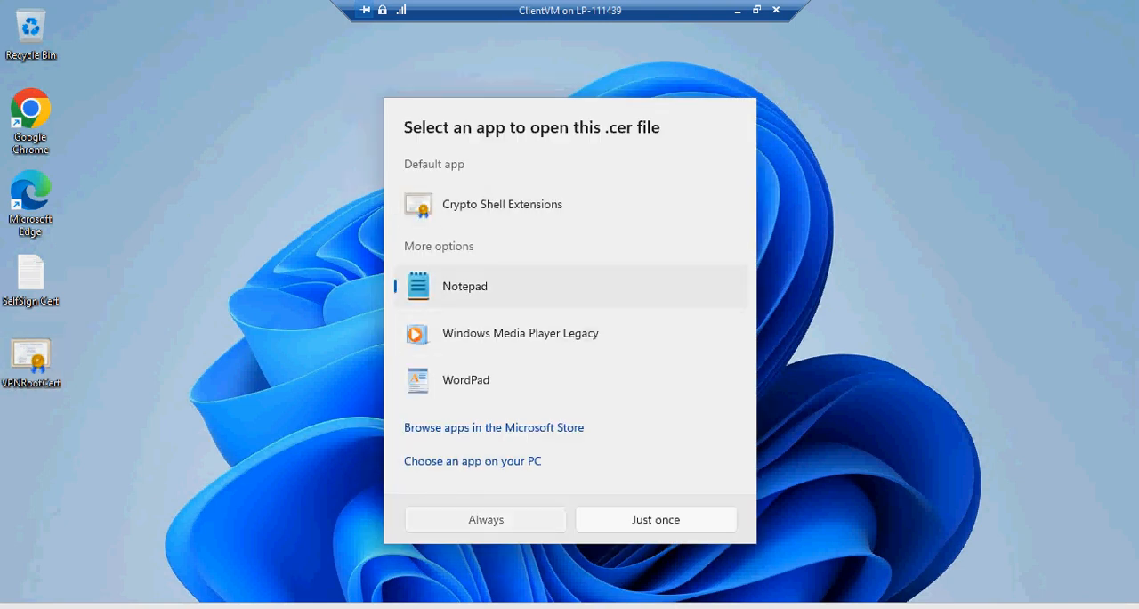
pyautogui.click(486, 519)
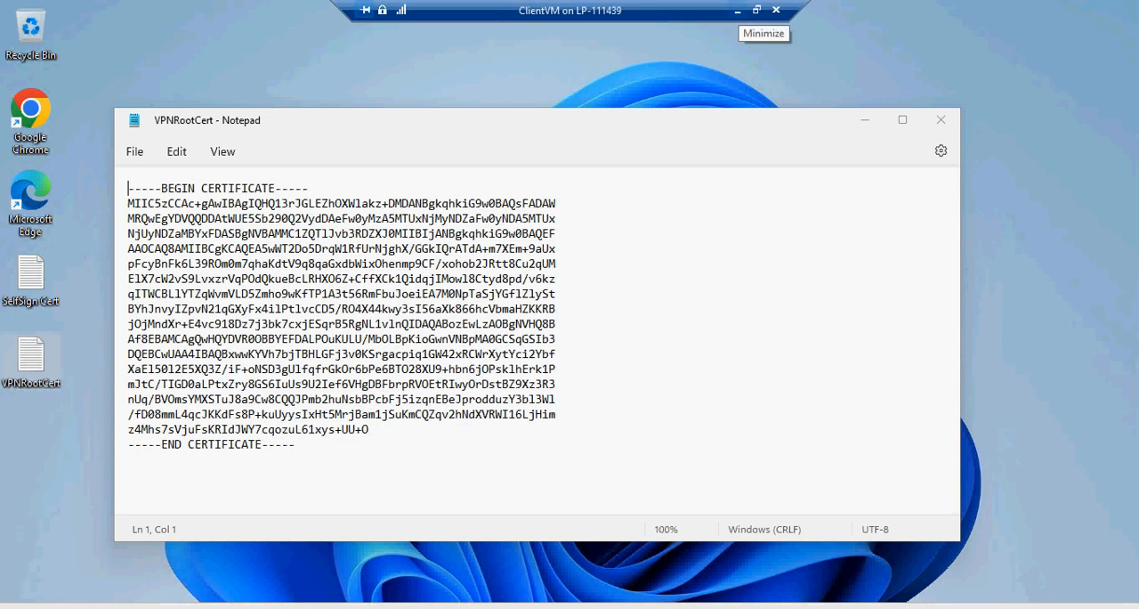
pyautogui.click(737, 11)
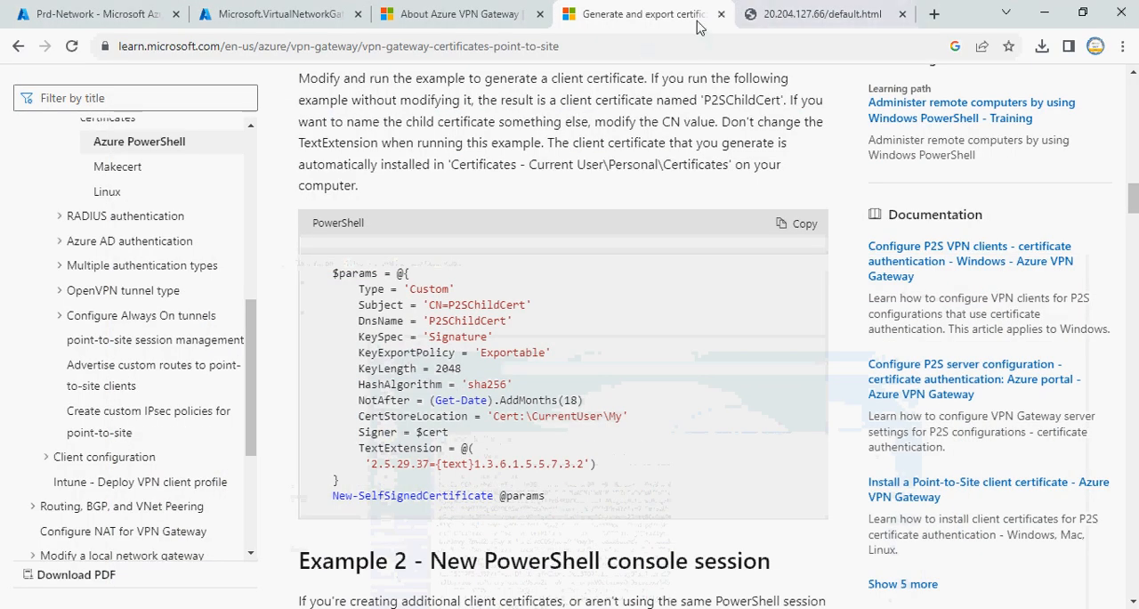
# Close the certificate generation documentation page and refresh the status of the virtual network gateway deployment
pyautogui.click(721, 14)
pyautogui.click(272, 12)
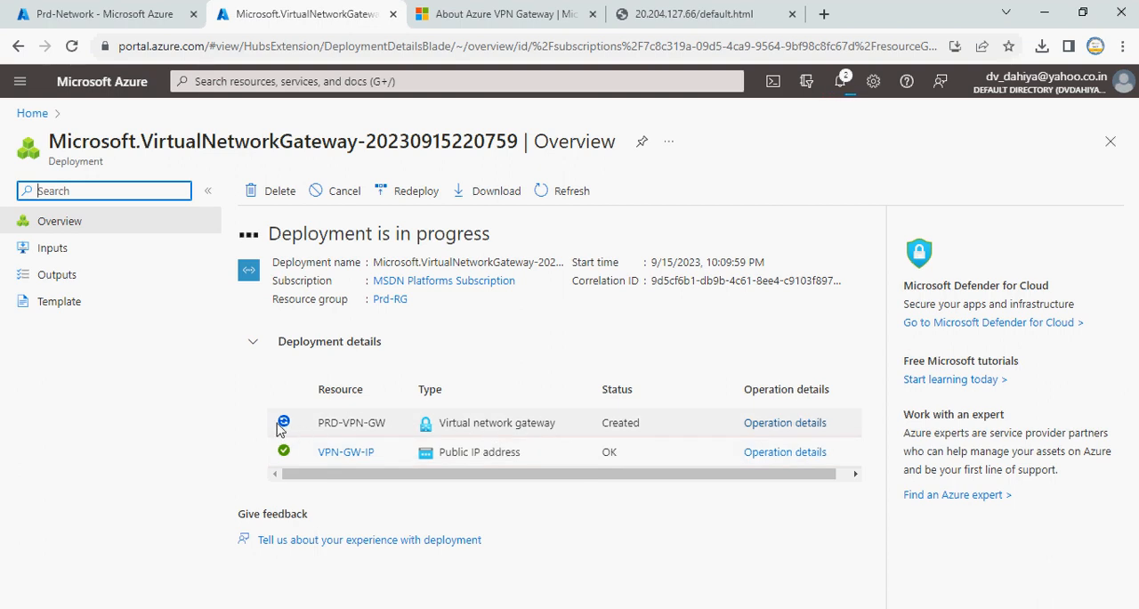
pyautogui.click(540, 191)
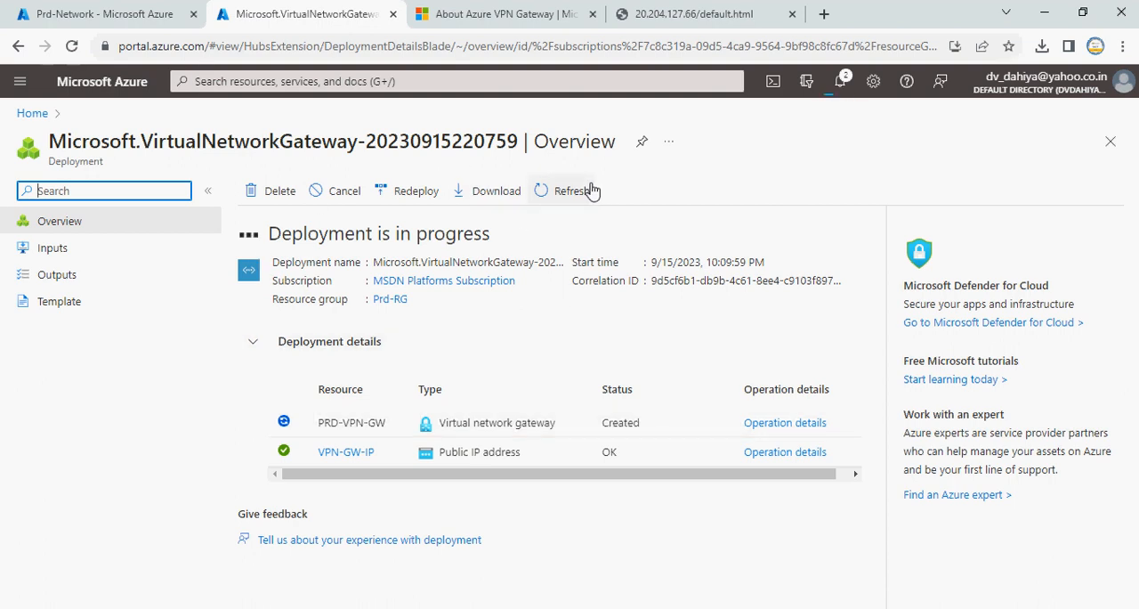
# Open the PRD-VPN-GW virtual network gateway from the portal home page, and refresh its deployment status again
pyautogui.click(114, 18)
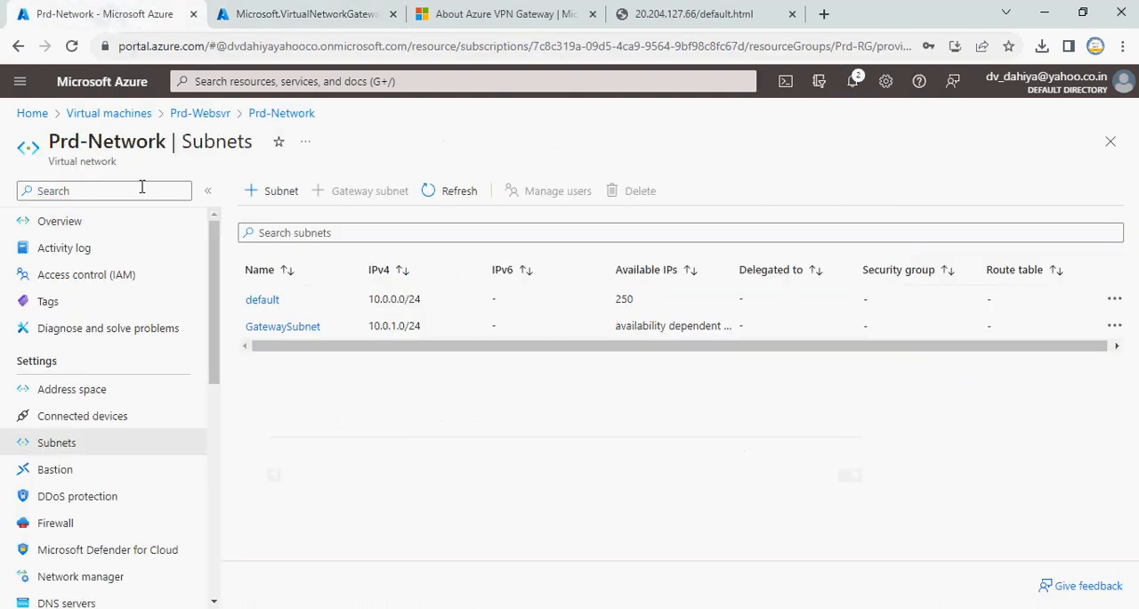
pyautogui.click(33, 114)
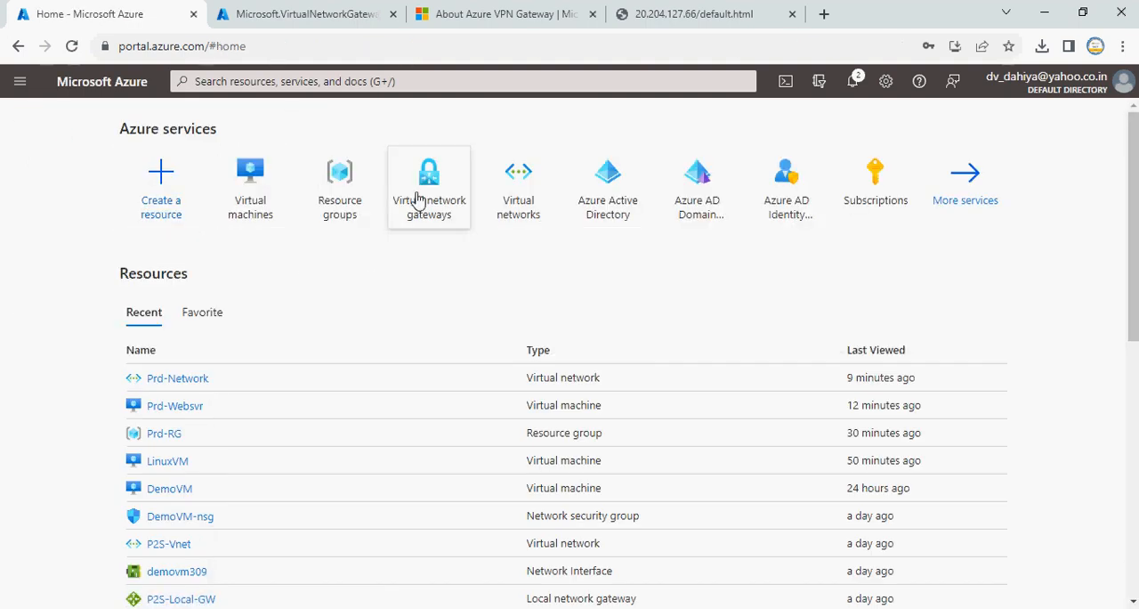
pyautogui.click(416, 203)
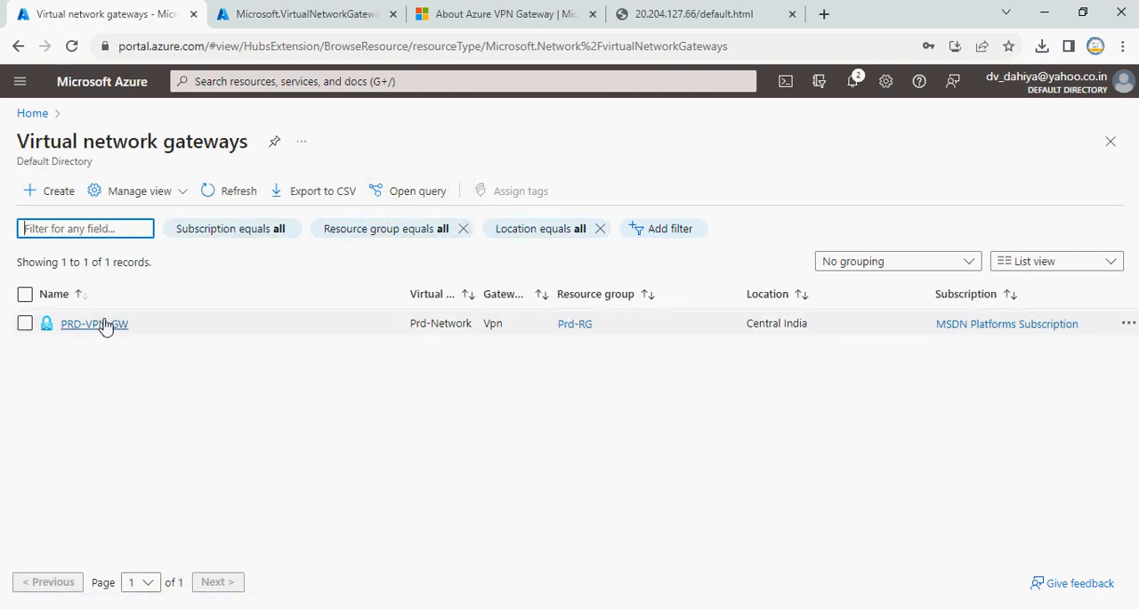
pyautogui.click(110, 327)
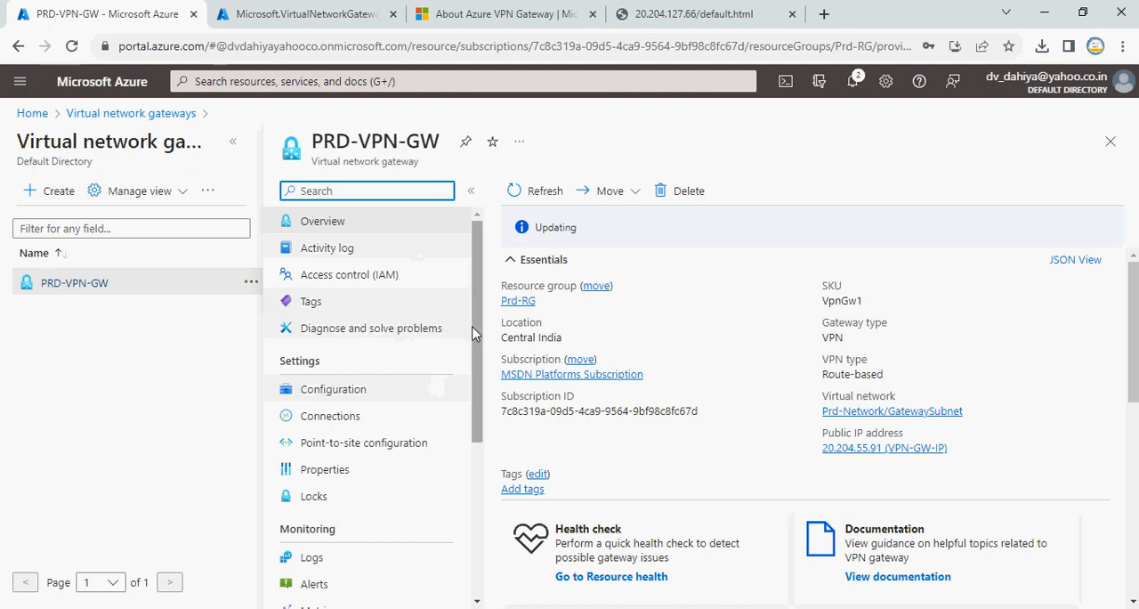
pyautogui.click(321, 13)
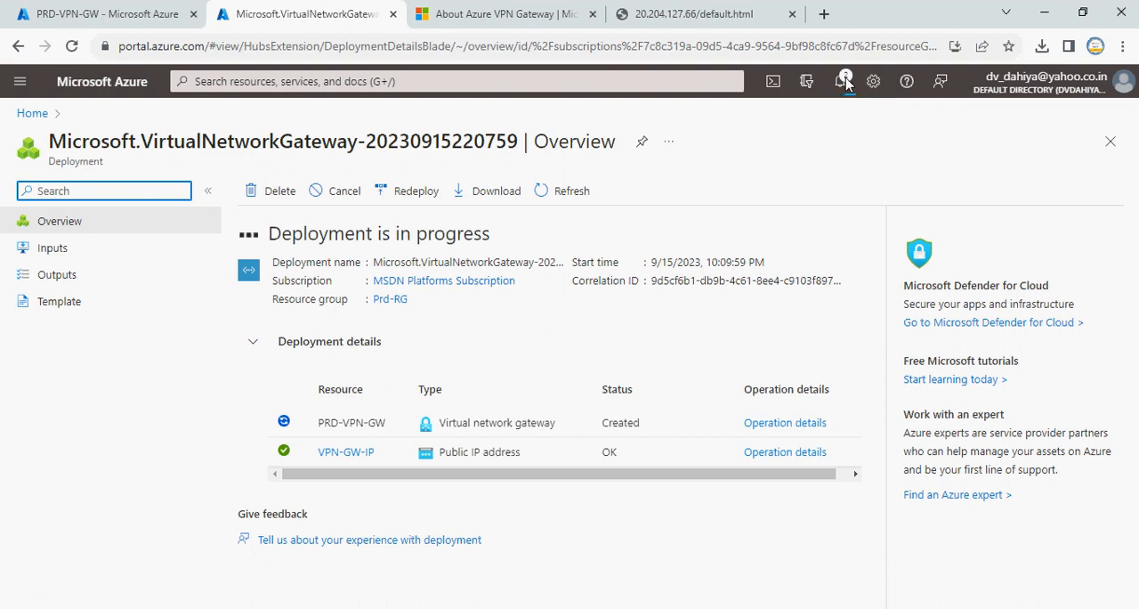
pyautogui.click(571, 200)
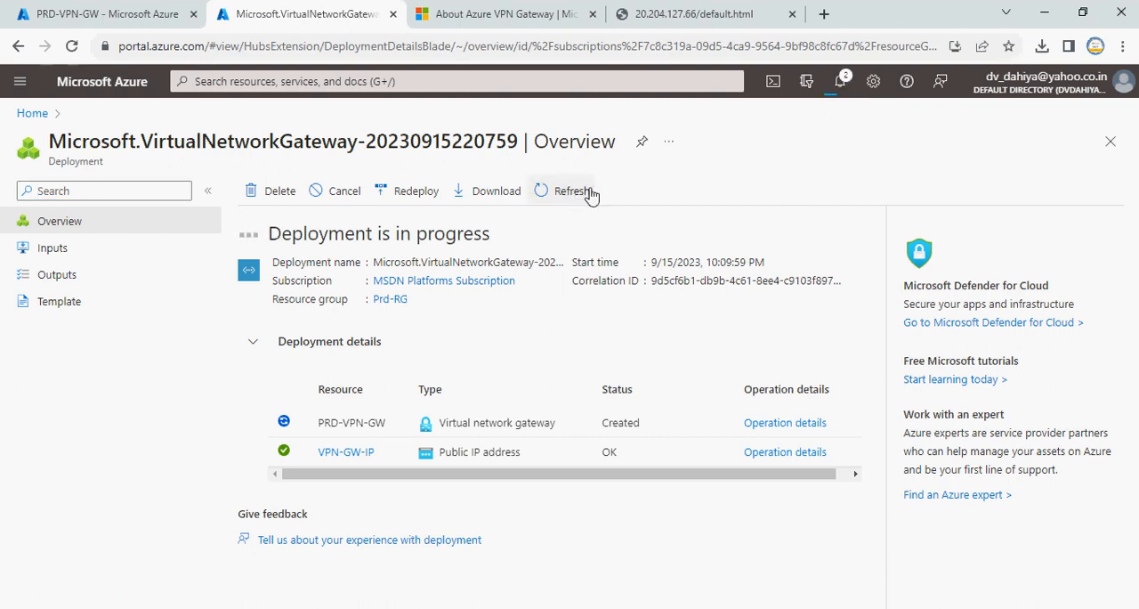
# View the point-to-site configuration and the connections of the PRD-VPN-GW gateway
pyautogui.click(116, 18)
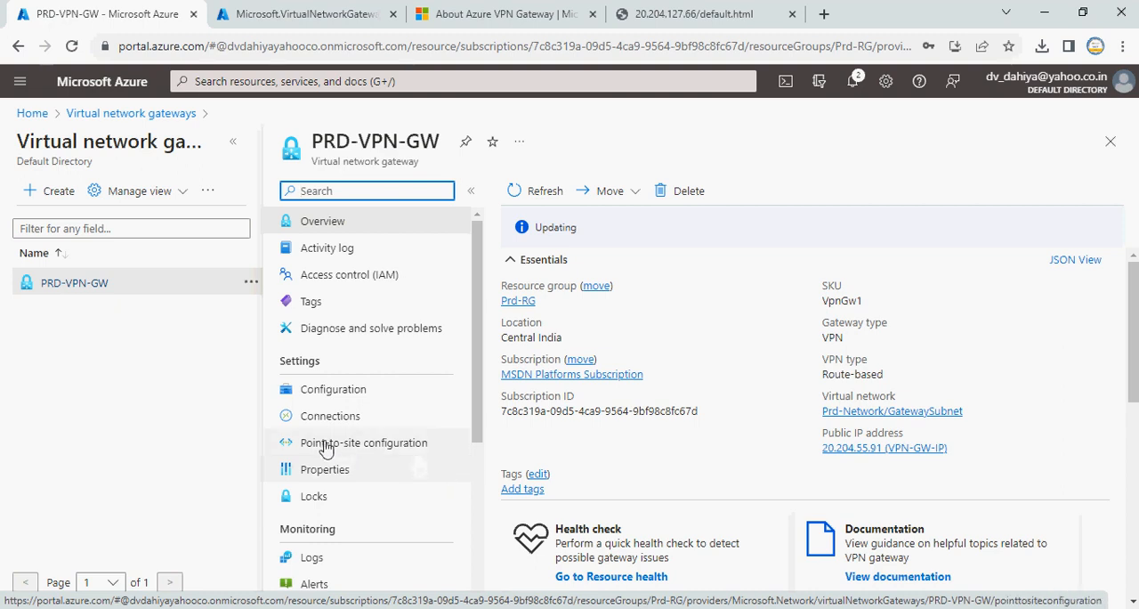
pyautogui.click(365, 445)
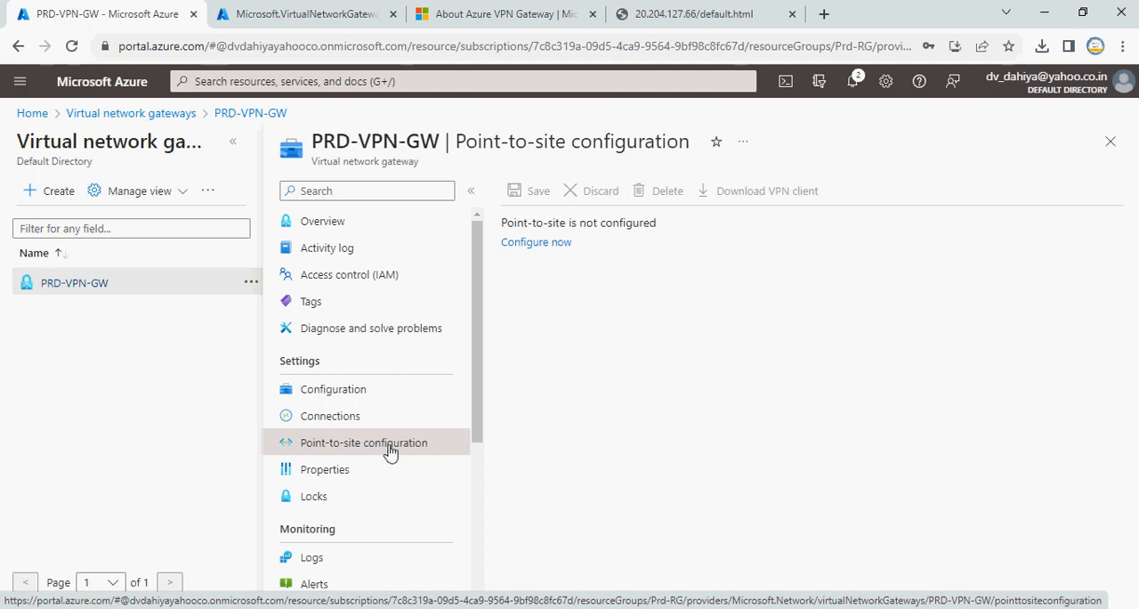
pyautogui.click(349, 426)
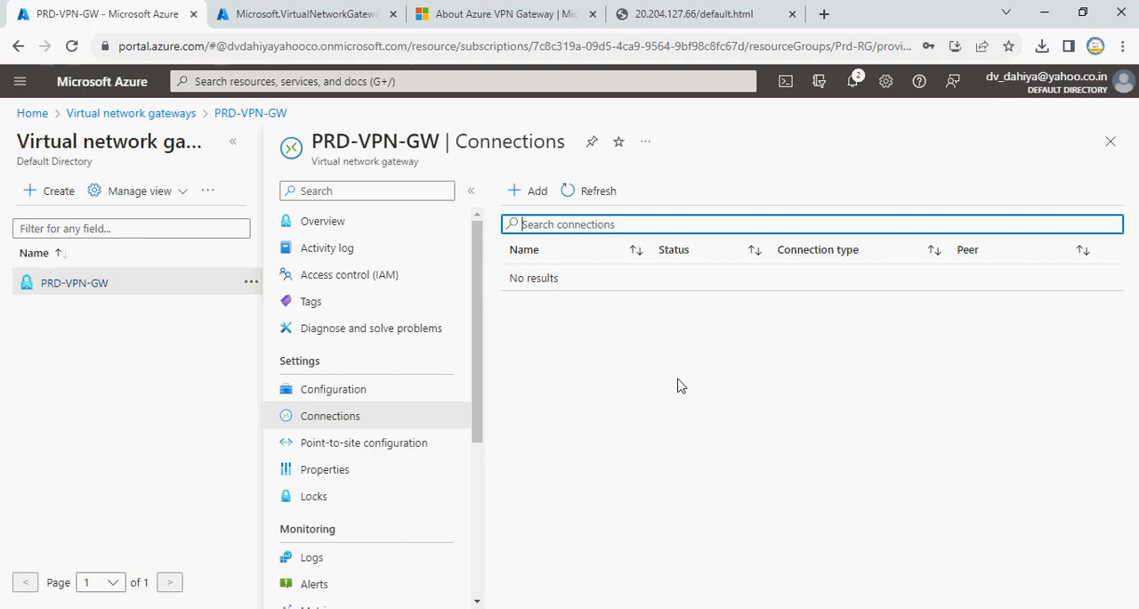
# Check the portal notifications for the gateway deployment's running time, and return to the Azure home page with the notifications closed
pyautogui.click(859, 86)
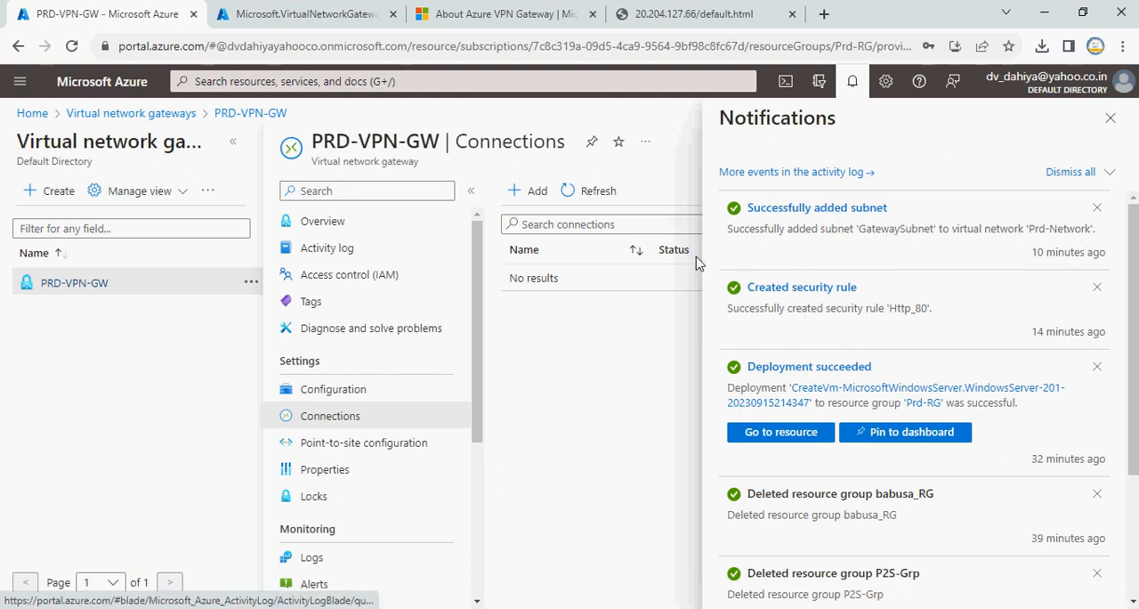
pyautogui.click(331, 13)
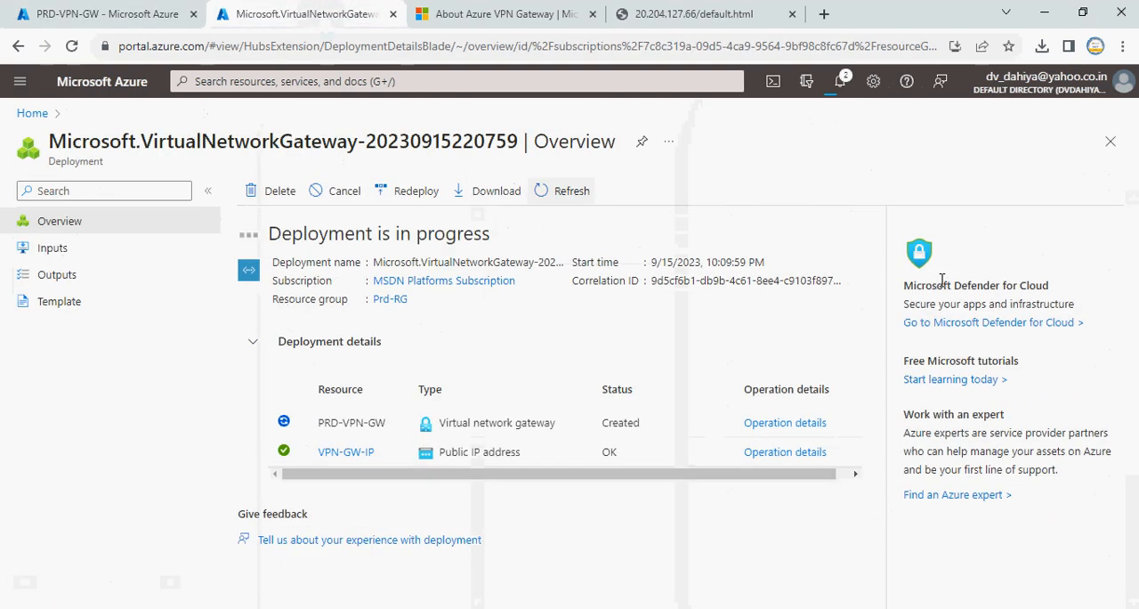
pyautogui.click(842, 83)
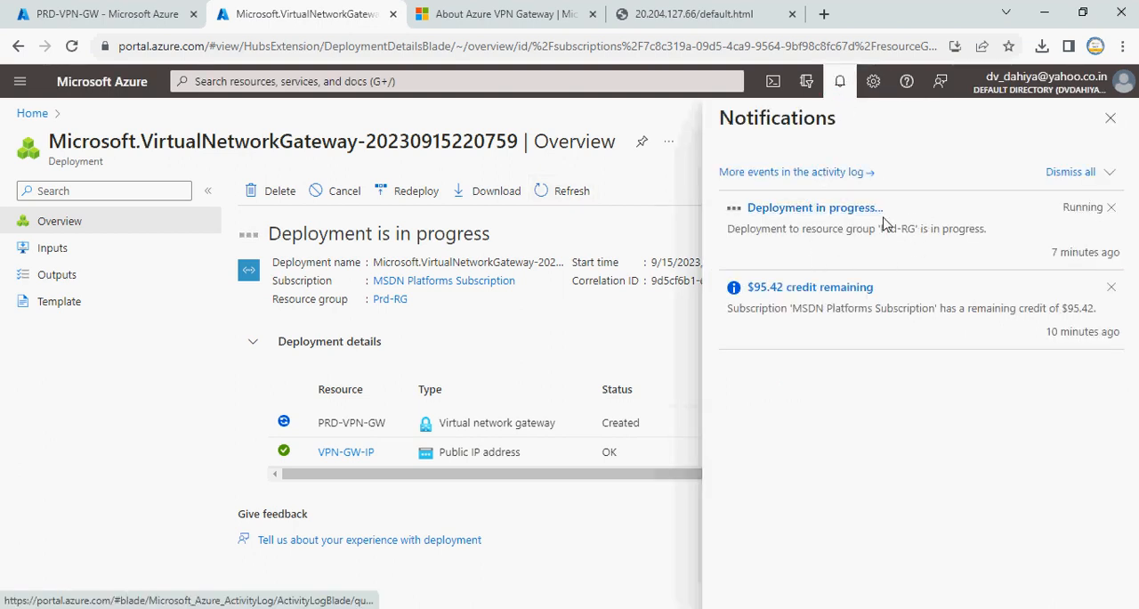
pyautogui.moveTo(1050, 253); pyautogui.dragTo(1132, 252)
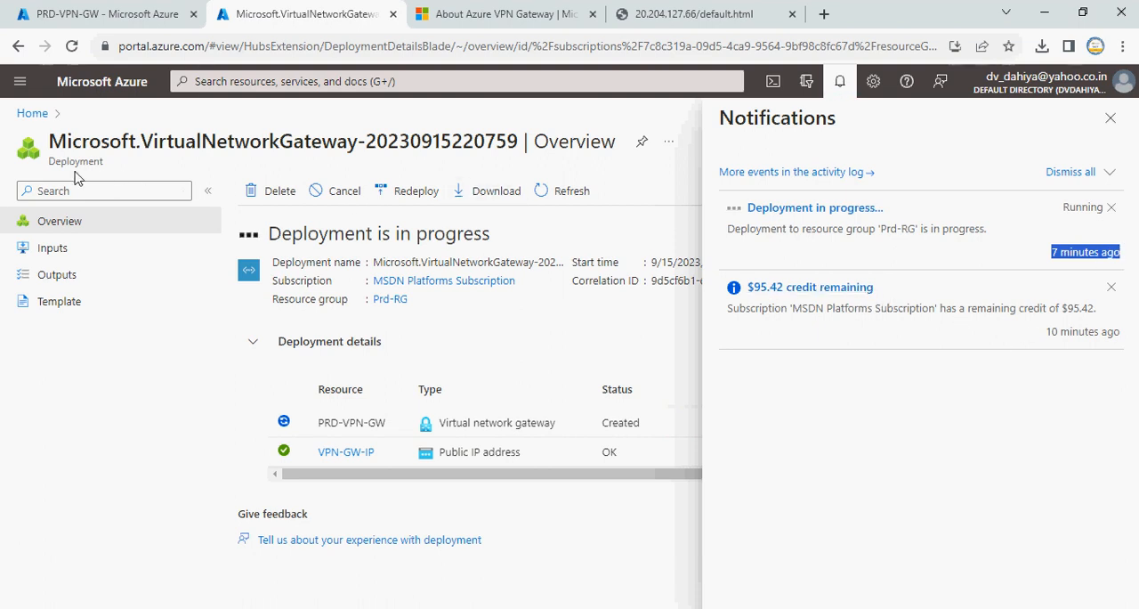
pyautogui.click(34, 113)
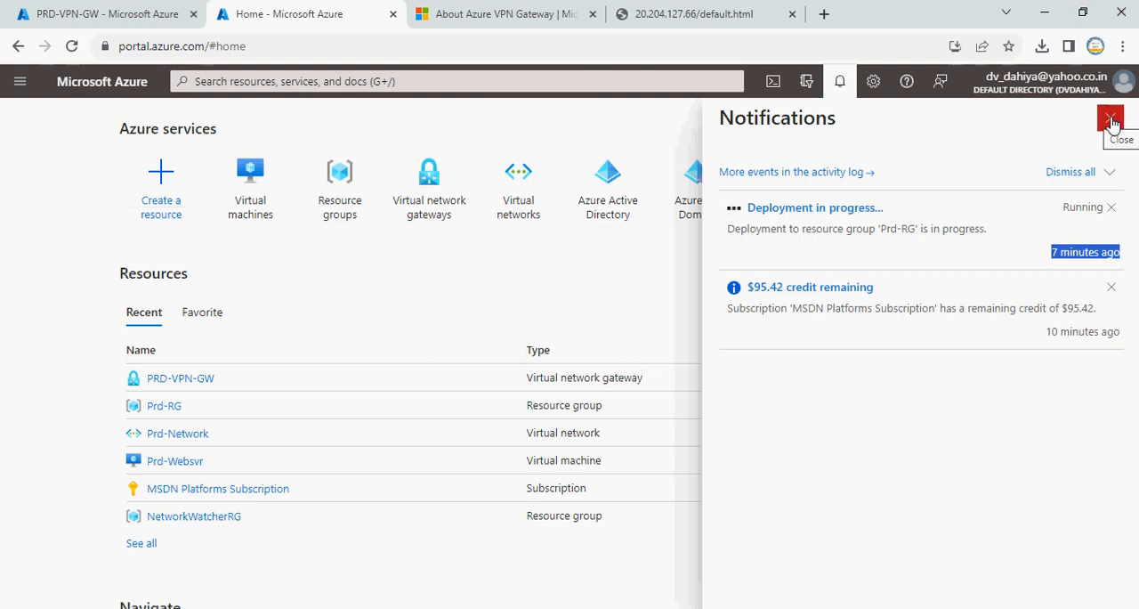
pyautogui.click(384, 131)
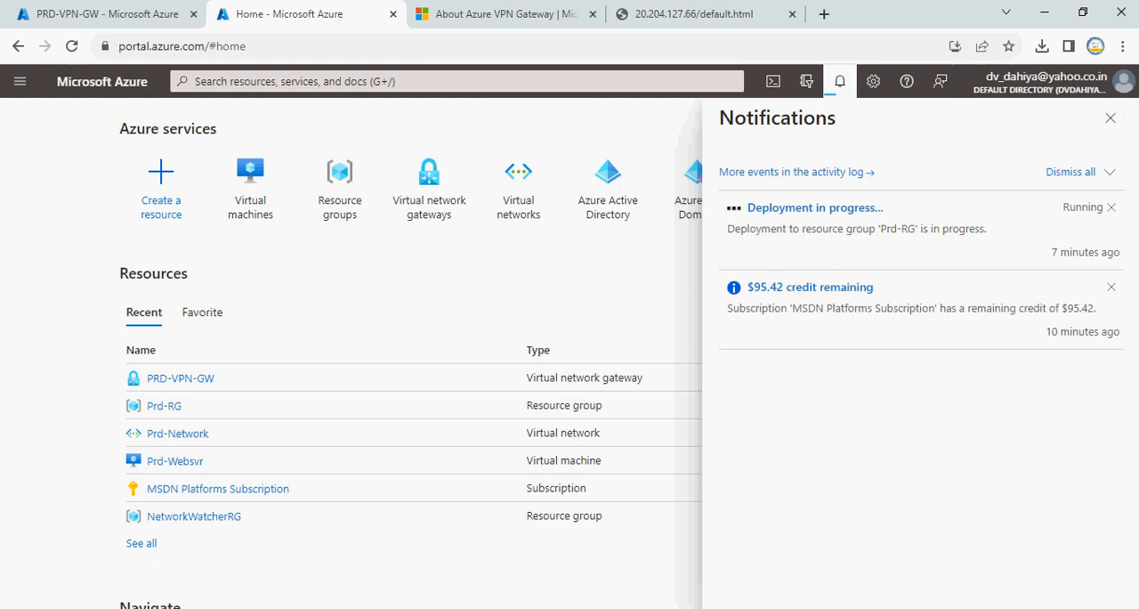
pyautogui.click(1110, 118)
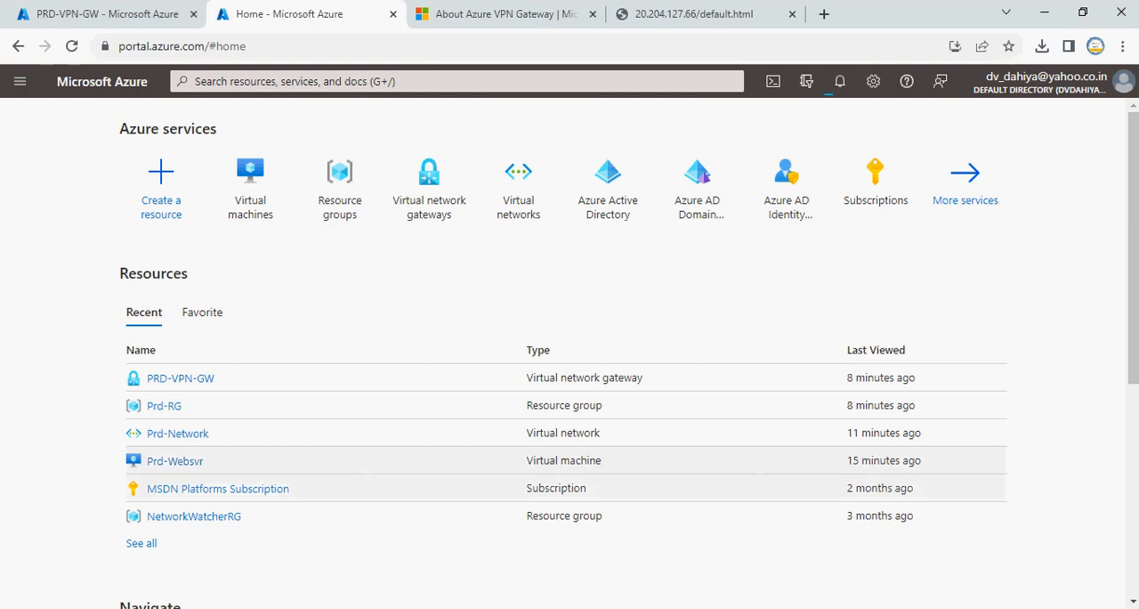
# Search the computer for Paint and open it with a blank canvas
pyautogui.click(7, 608)
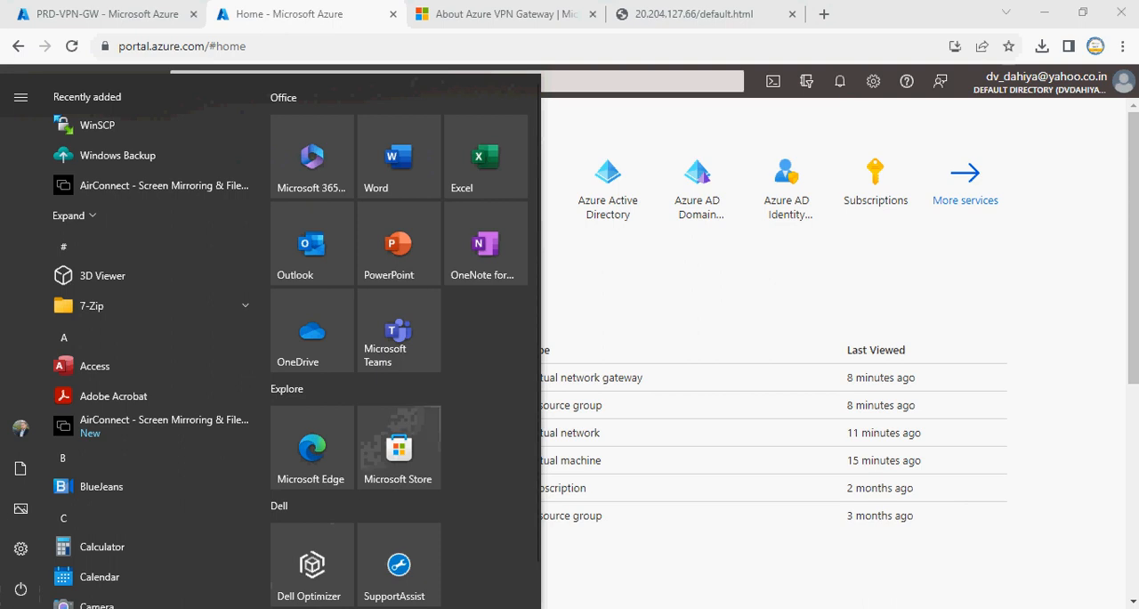
pyautogui.write('pai')
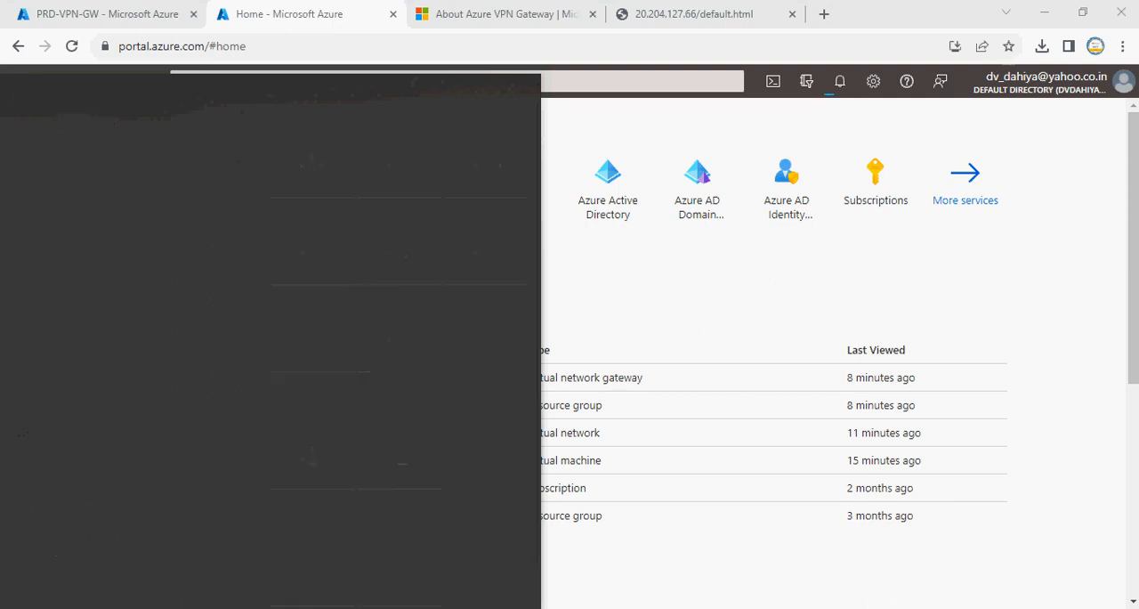
pyautogui.write('n')
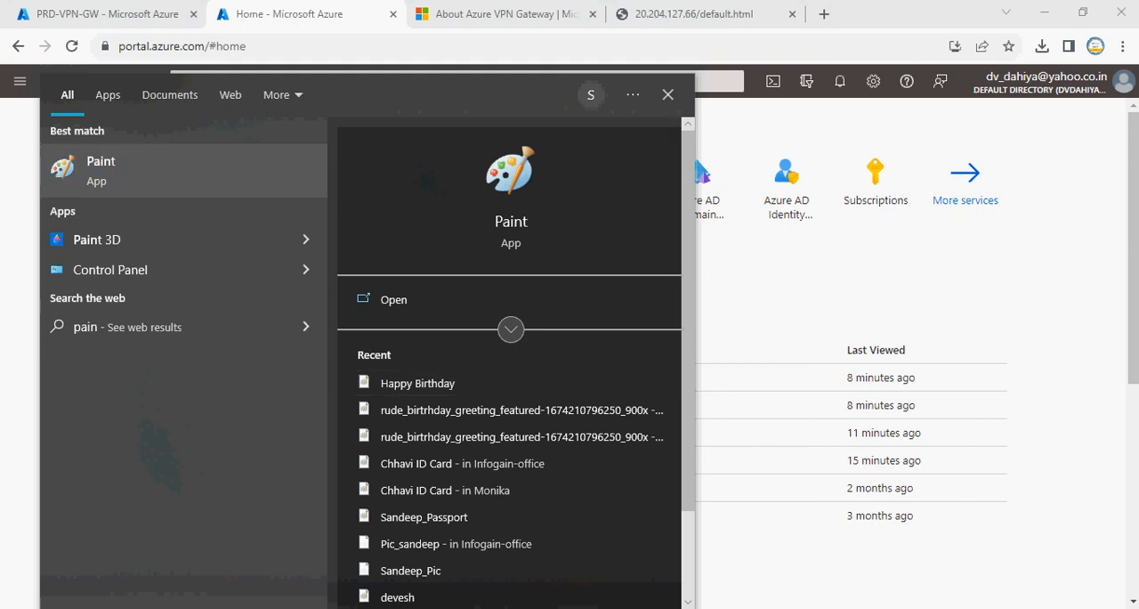
pyautogui.press('Return')
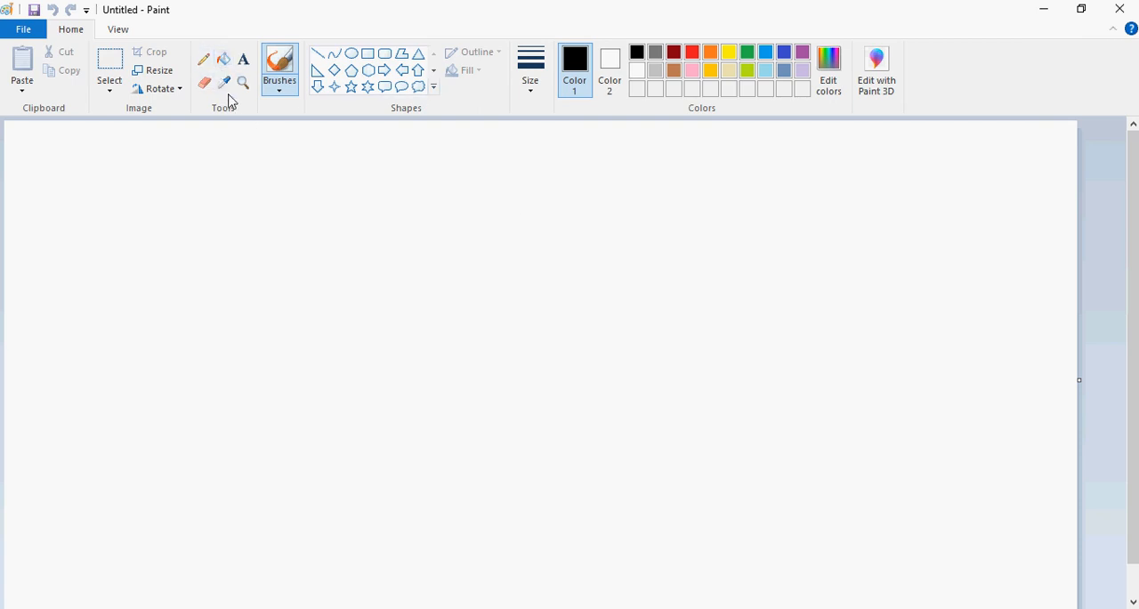
# Handwrite a circled 1 followed by N/W on the upper part of the canvas, using the pencil with a thicker line
pyautogui.click(207, 61)
pyautogui.moveTo(237, 215); pyautogui.dragTo(237, 232)
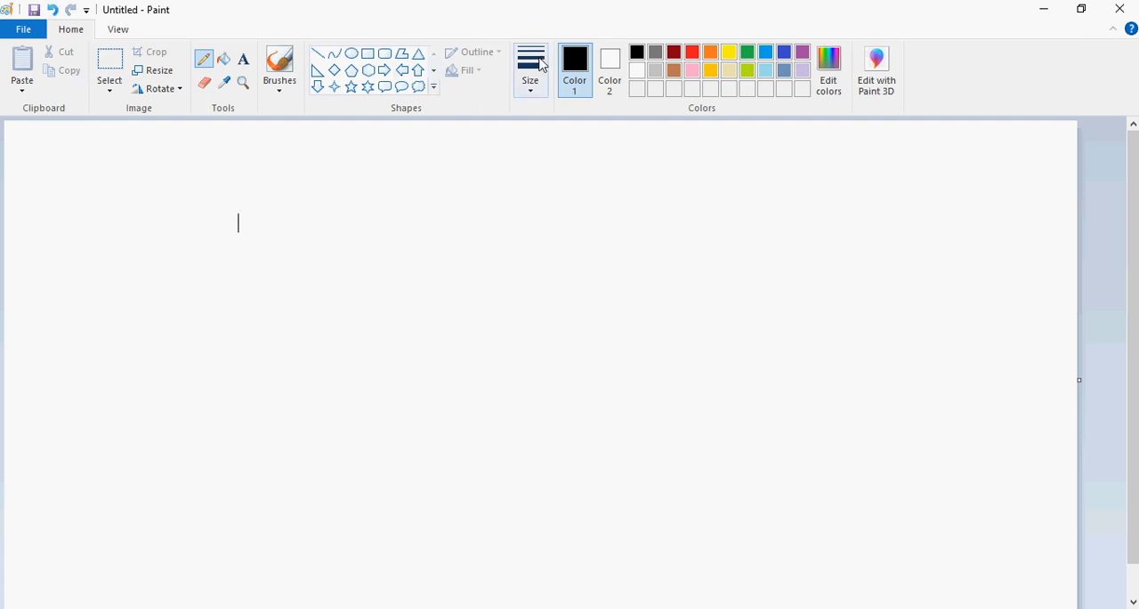
pyautogui.click(532, 87)
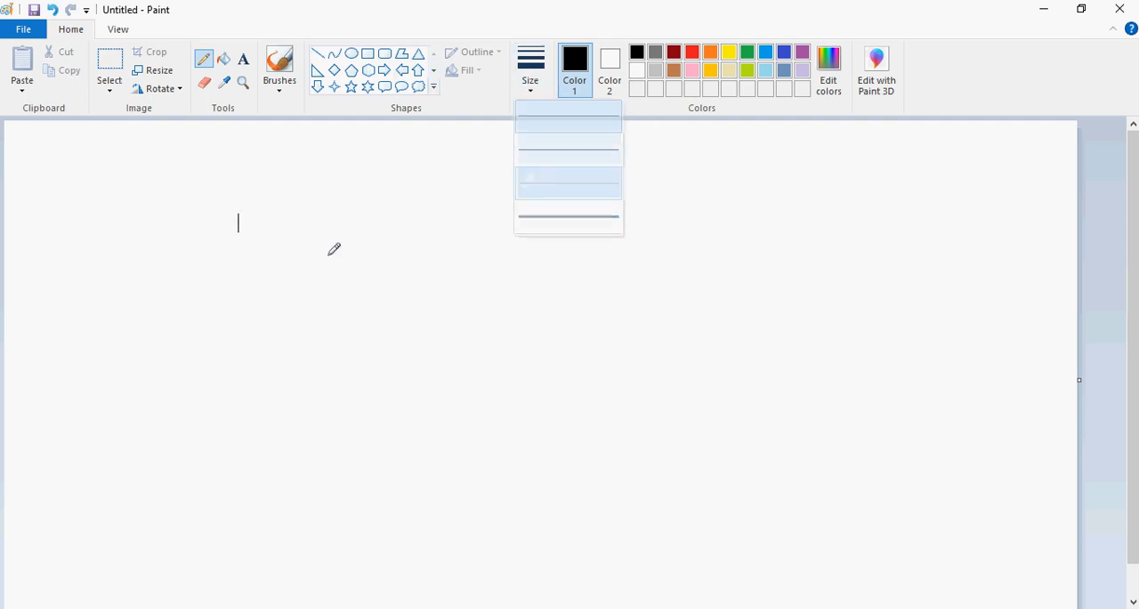
pyautogui.click(534, 181)
pyautogui.moveTo(236, 219)
pyautogui.mouseDown()
pyautogui.moveTo(237, 231)
pyautogui.moveTo(267, 200)
pyautogui.moveTo(229, 198)
pyautogui.mouseUp()
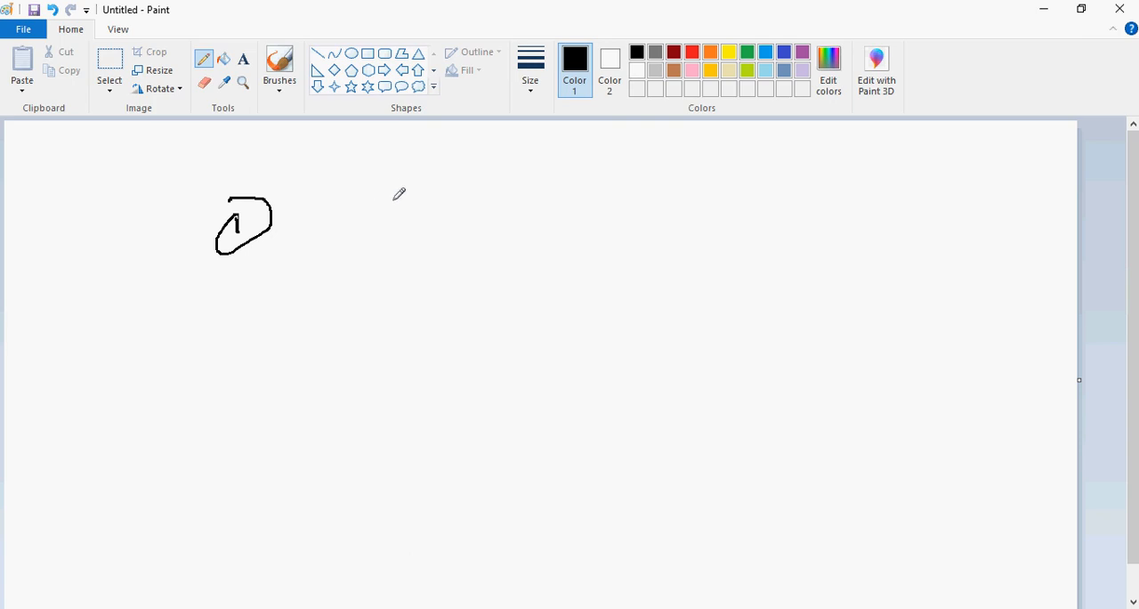
pyautogui.moveTo(392, 201)
pyautogui.mouseDown()
pyautogui.moveTo(390, 214)
pyautogui.moveTo(391, 199)
pyautogui.moveTo(410, 214)
pyautogui.moveTo(405, 195)
pyautogui.moveTo(431, 193)
pyautogui.moveTo(421, 225)
pyautogui.moveTo(479, 192)
pyautogui.mouseUp()
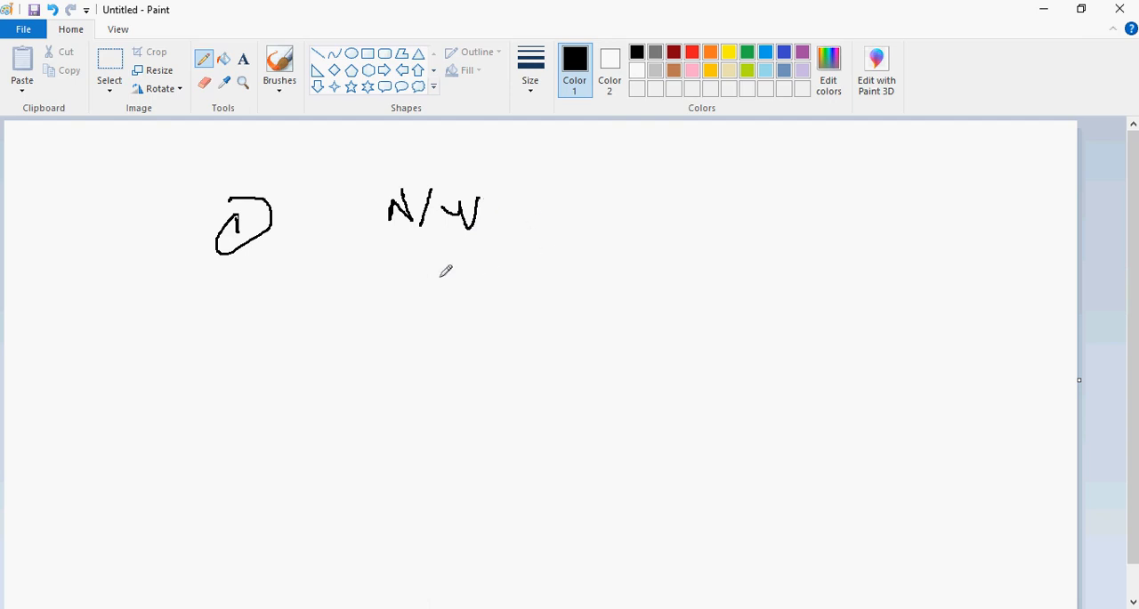
# Start a typed note below the circled 1 reading "2 need to create"
pyautogui.click(244, 60)
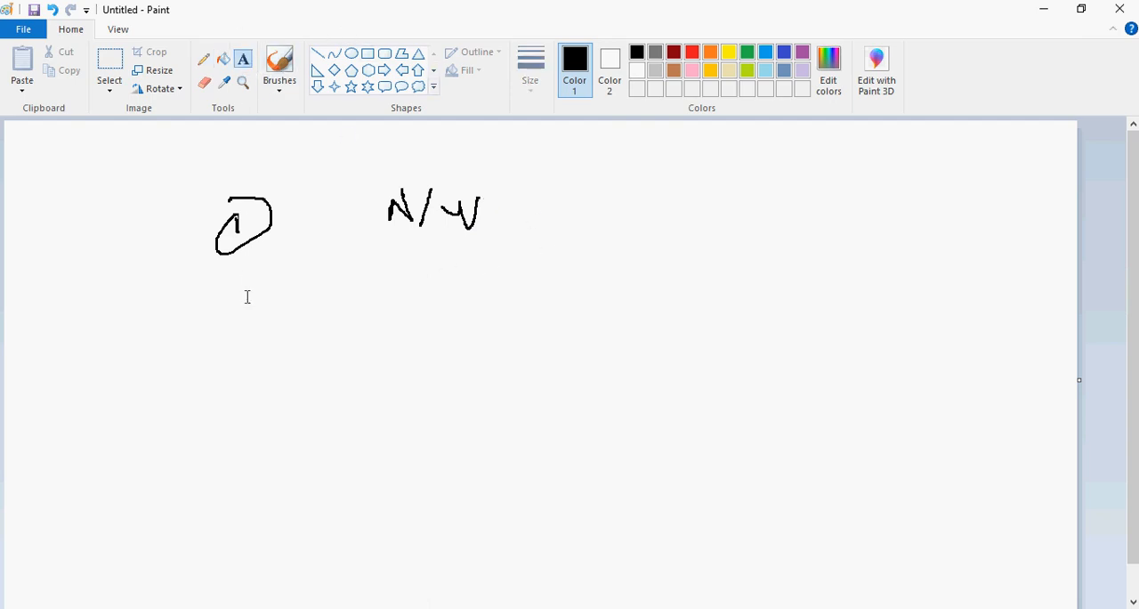
pyautogui.click(232, 303)
pyautogui.write('2')
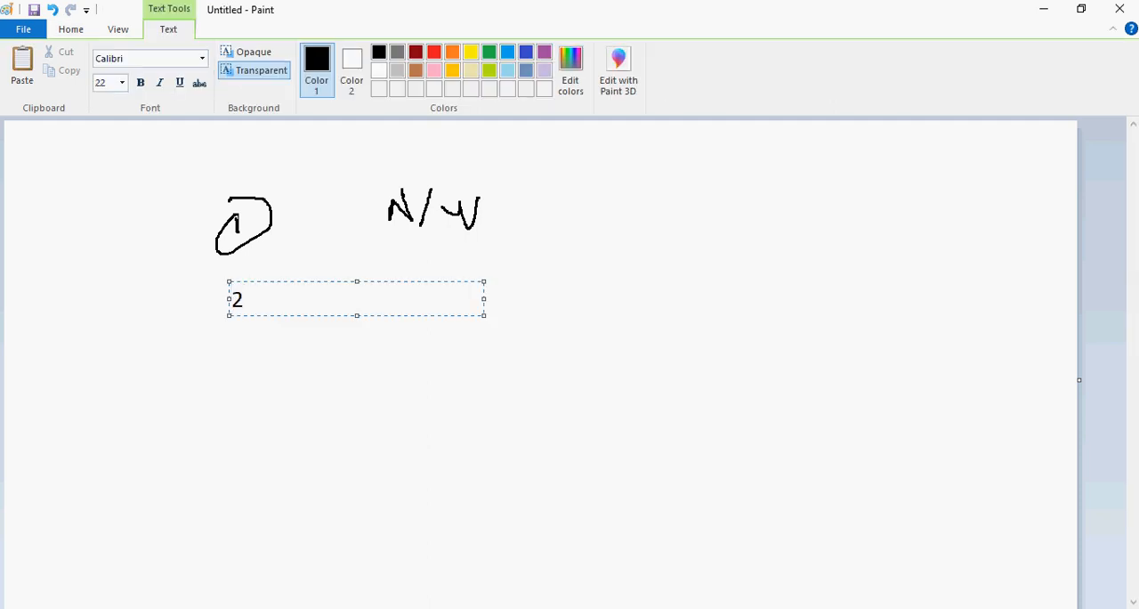
pyautogui.write('  need to createe')
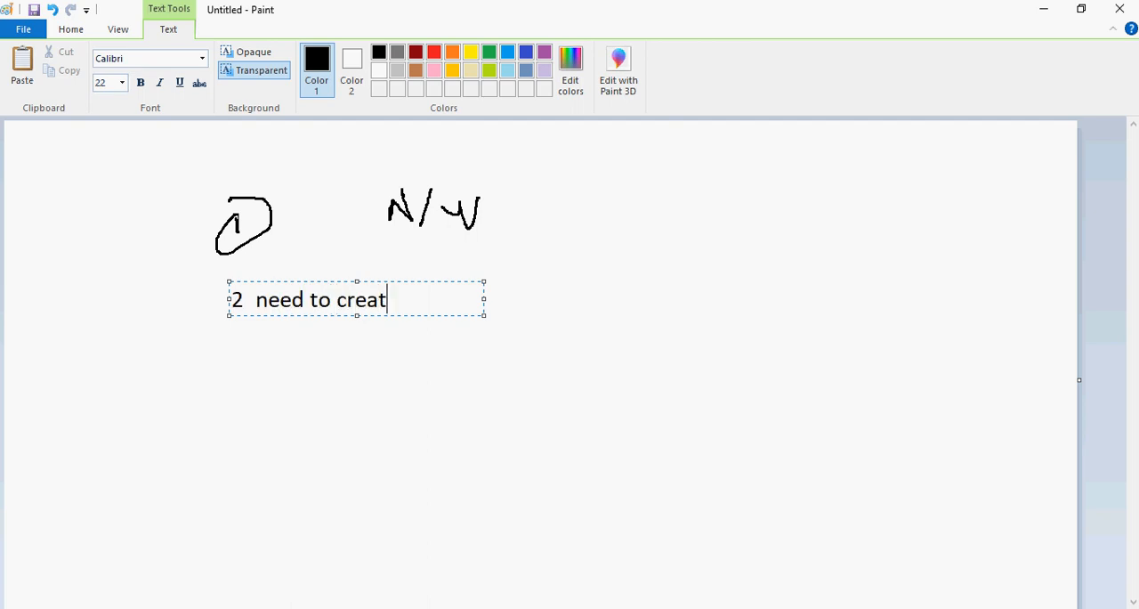
pyautogui.press('BackSpace')
pyautogui.press('BackSpace')
# Switch to the Azure portal and view the subnets of the Prd-Network virtual network
pyautogui.hotkey('alt', 'Tab')
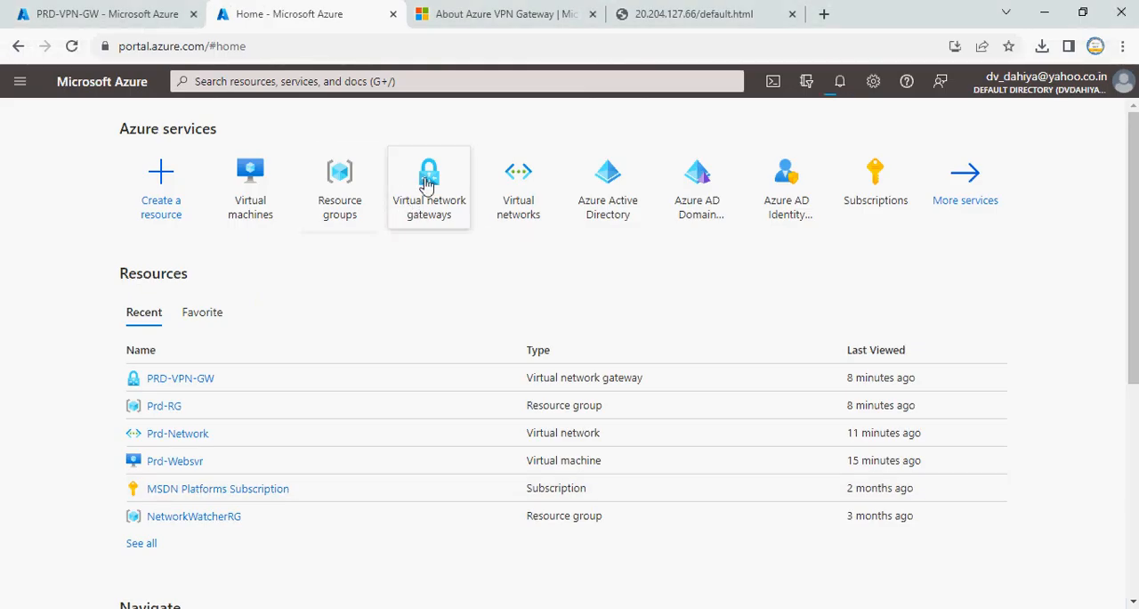
pyautogui.click(522, 178)
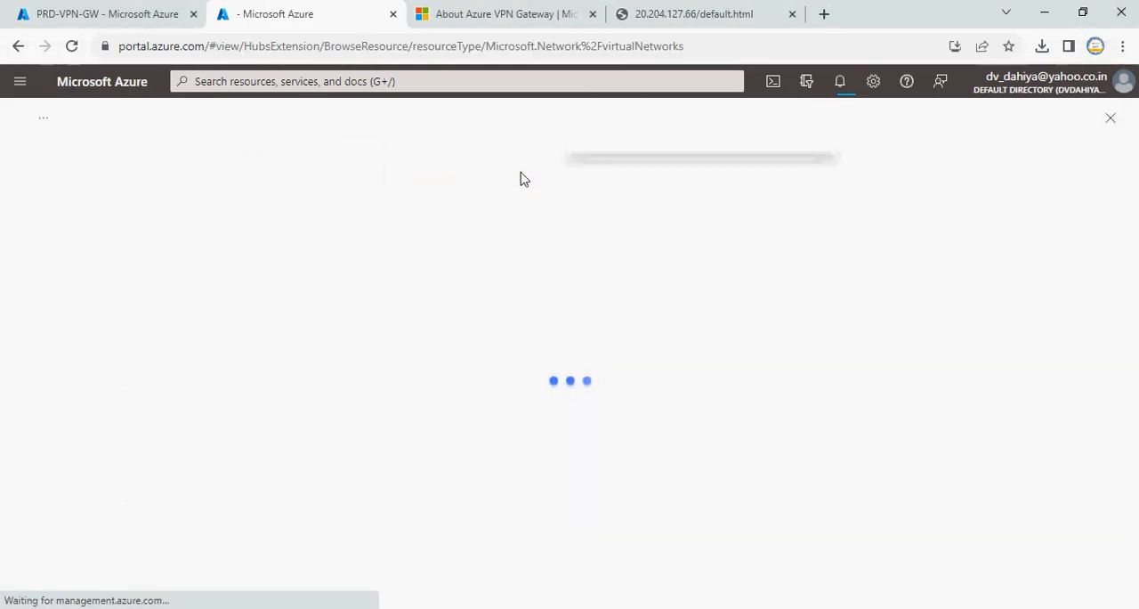
pyautogui.click(94, 324)
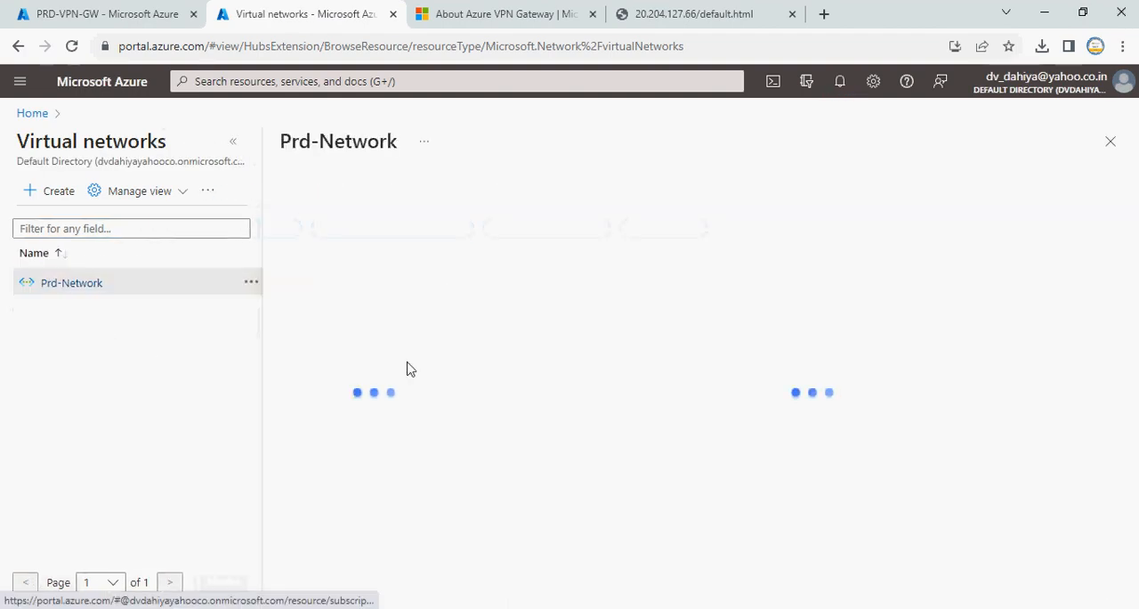
pyautogui.click(347, 442)
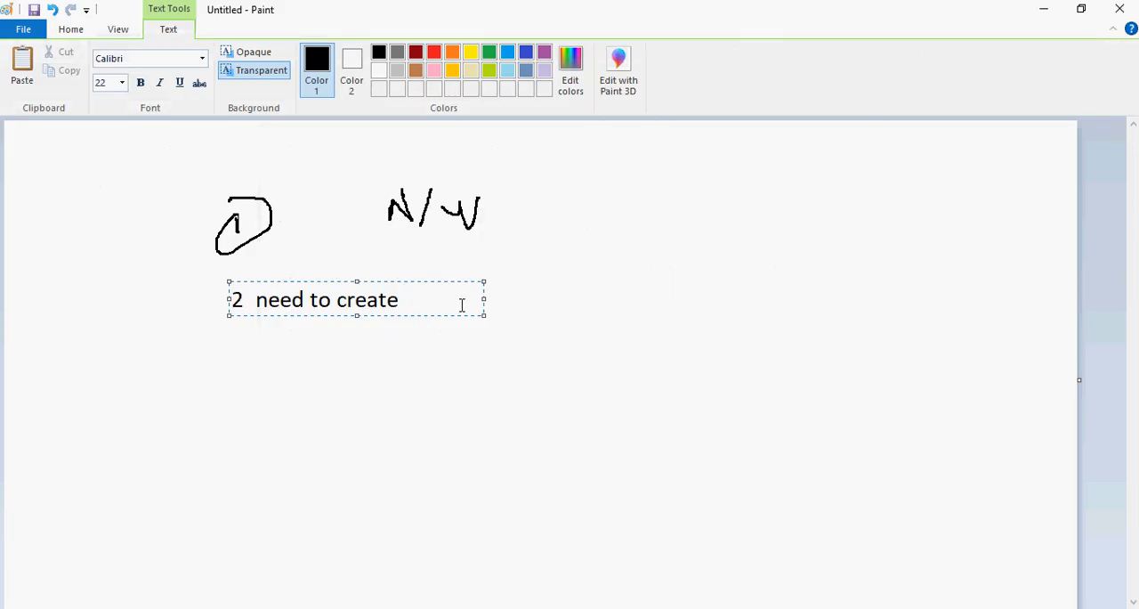
# Back in Paint, continue the second note with "Gateway subnet in Vnet"
pyautogui.write('Gateway')
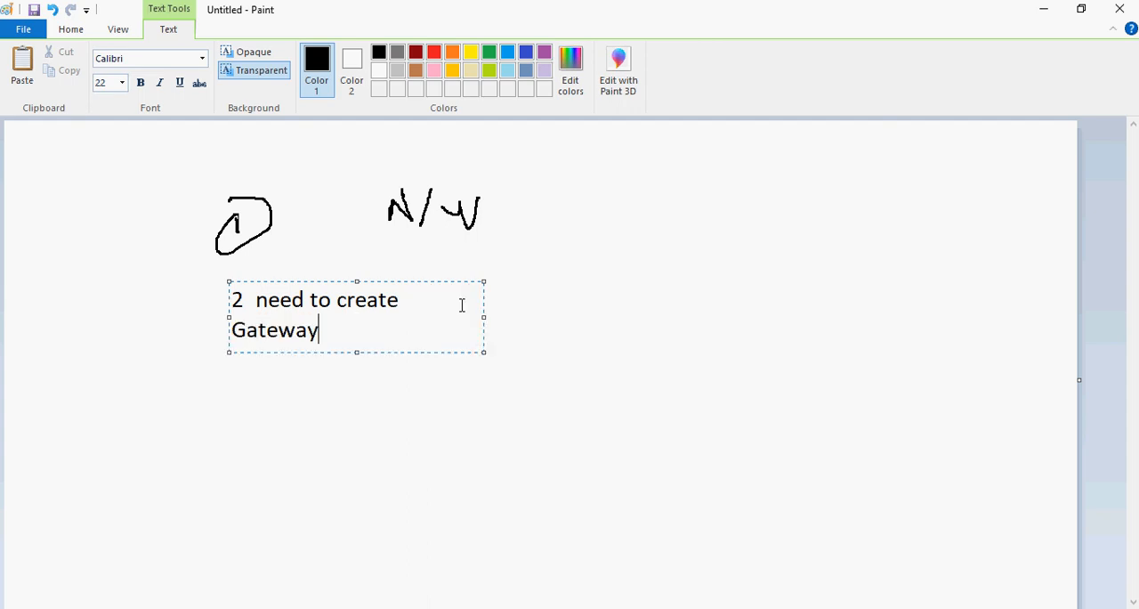
pyautogui.write(' subnet in Vnet')
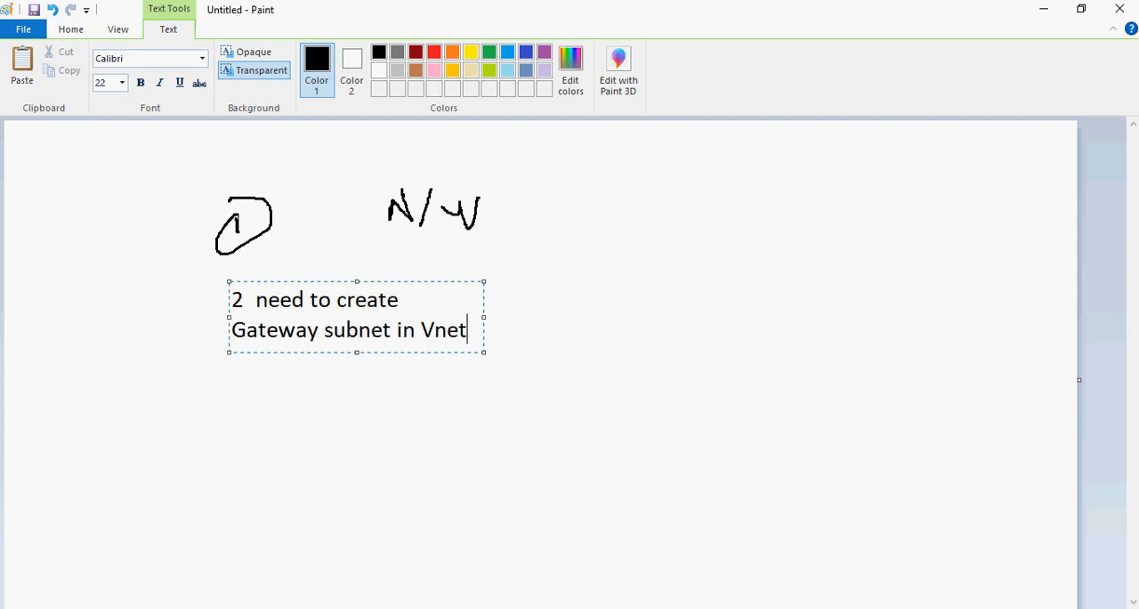
# Add a third entry to the typed note, after a blank line, reading "3. Create VPN Gateway and choose Gateway subnet."
pyautogui.press('Return')
pyautogui.press('Return')
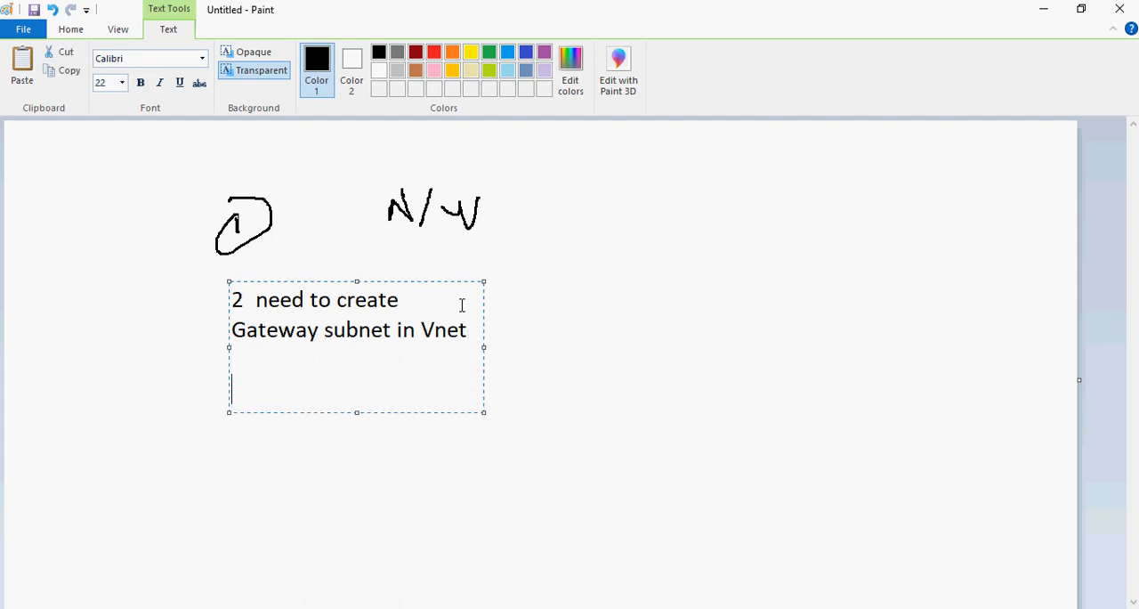
pyautogui.write('3. Create ')
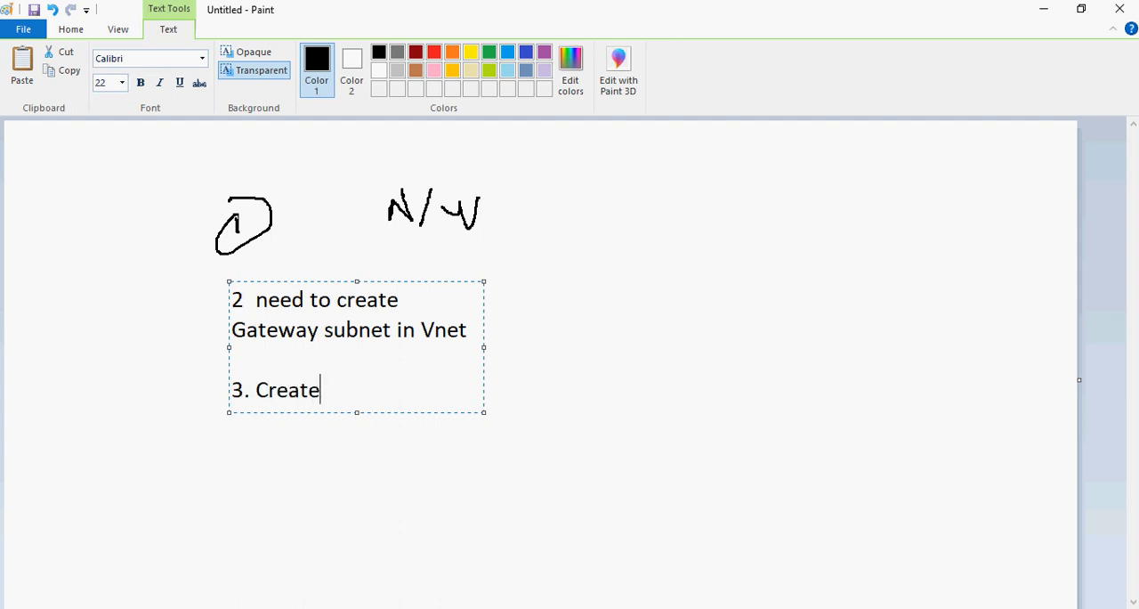
pyautogui.write('VPN Gate')
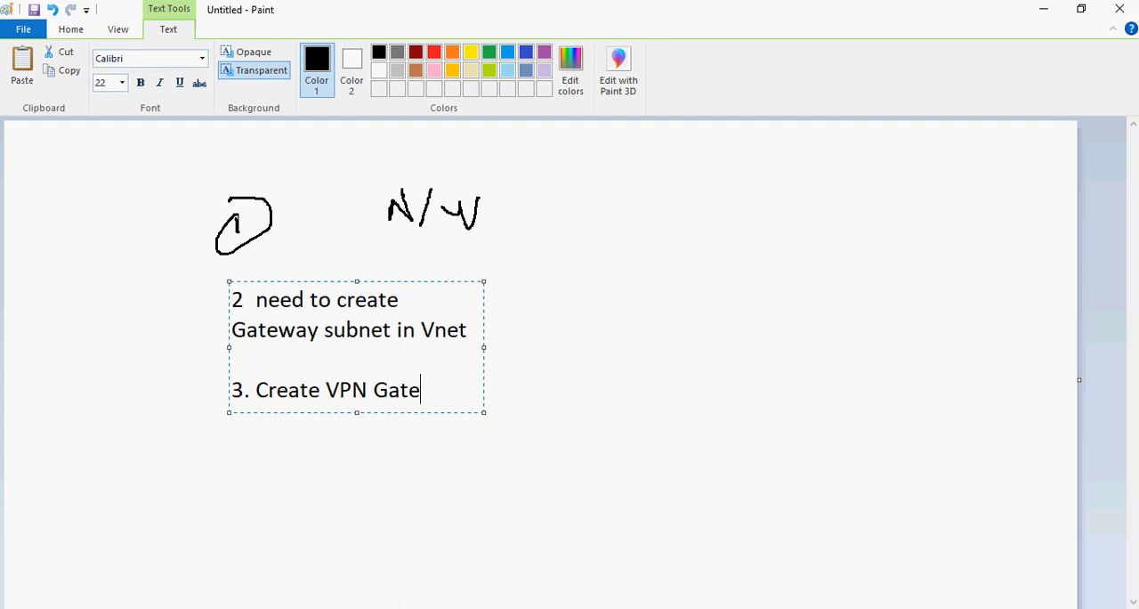
pyautogui.write('way and co')
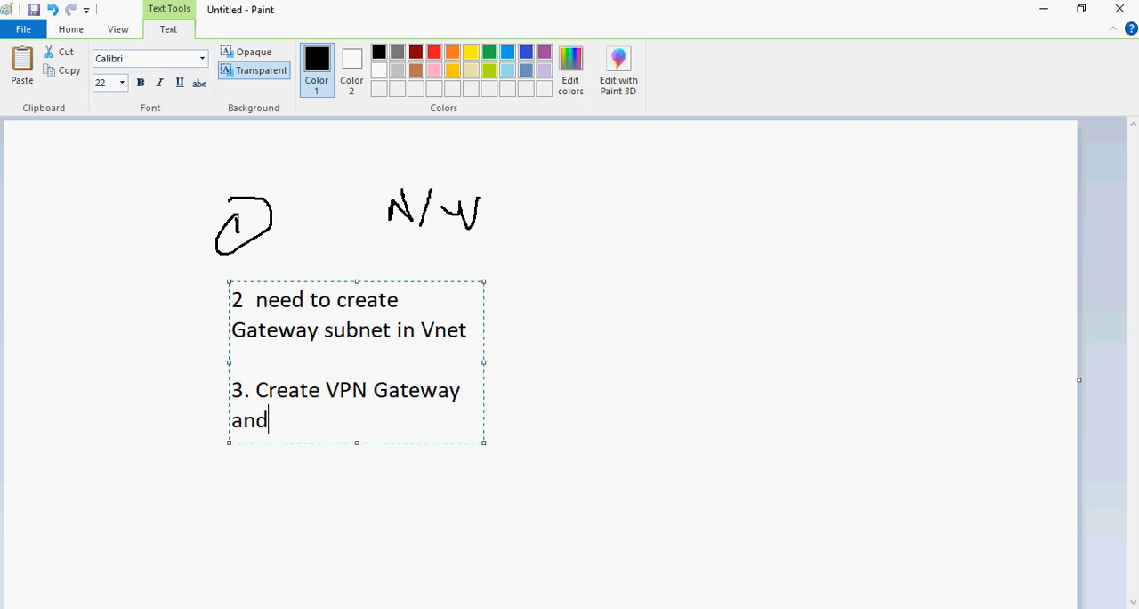
pyautogui.press('BackSpace')
pyautogui.press('BackSpace')
pyautogui.write('choose')
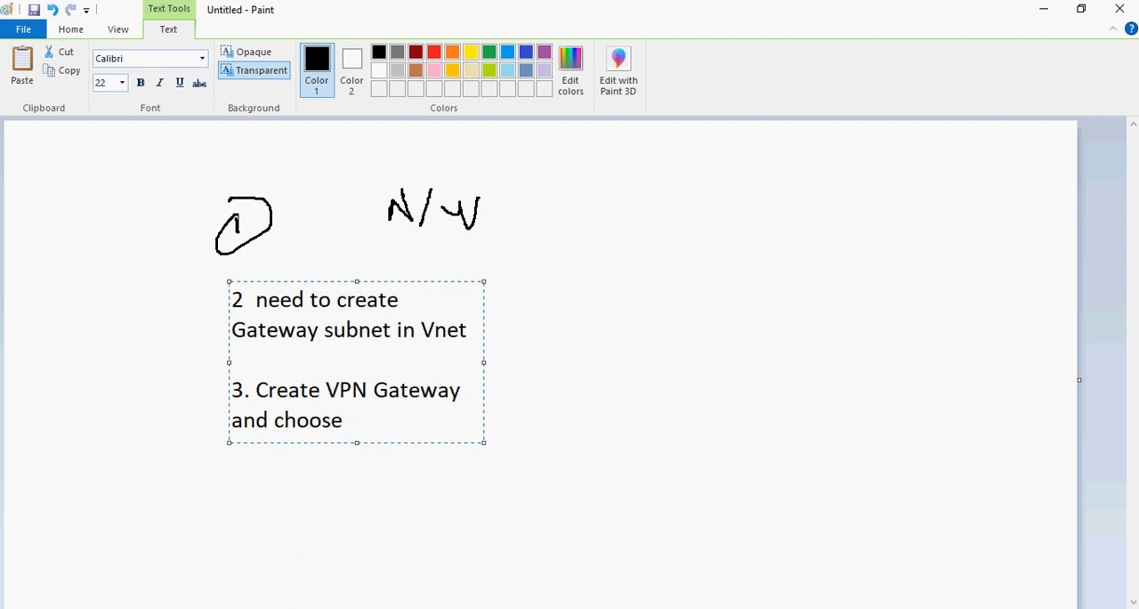
pyautogui.write(' Gateway sub')
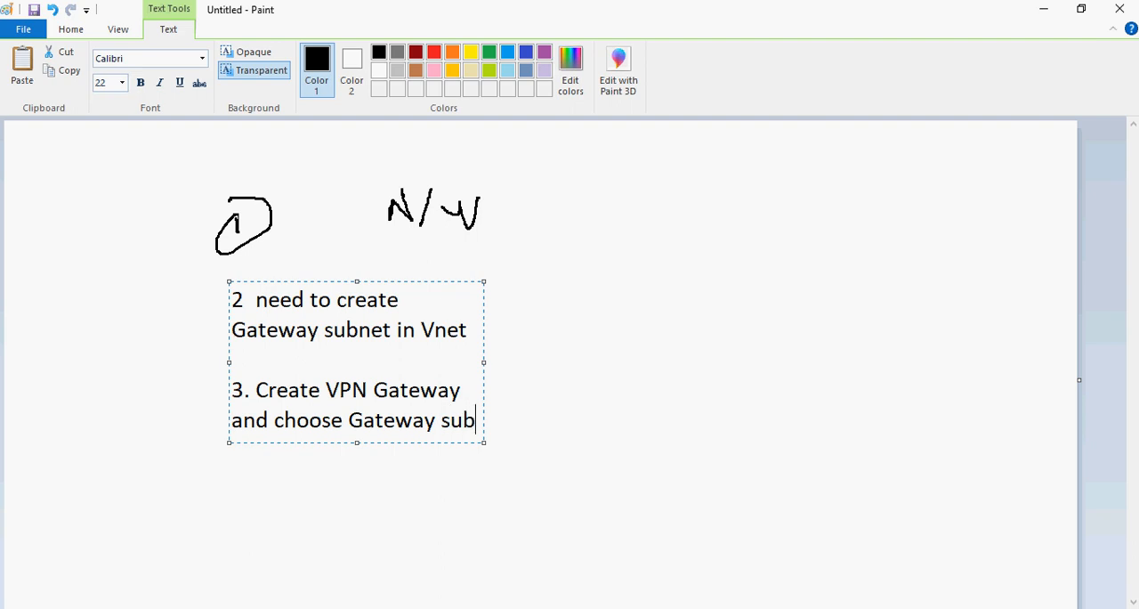
pyautogui.write('net.')
# Add a fourth entry to the note, after a blank line, reading "4. Generate Self sign root and client certificate"
pyautogui.press('Return')
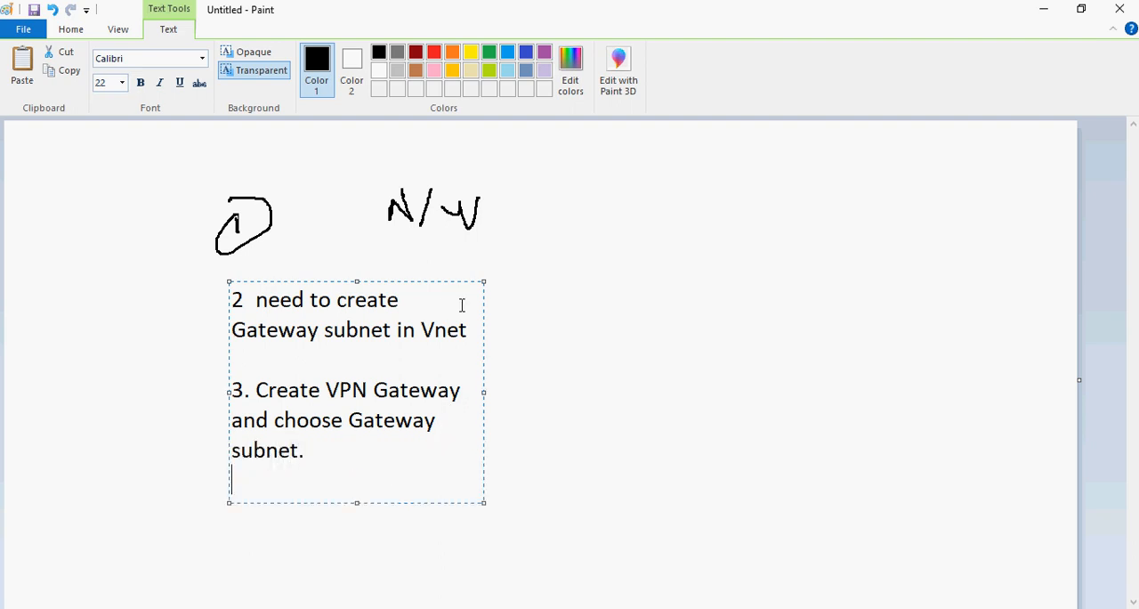
pyautogui.press('Return')
pyautogui.write('4')
pyautogui.write('4. Genra')
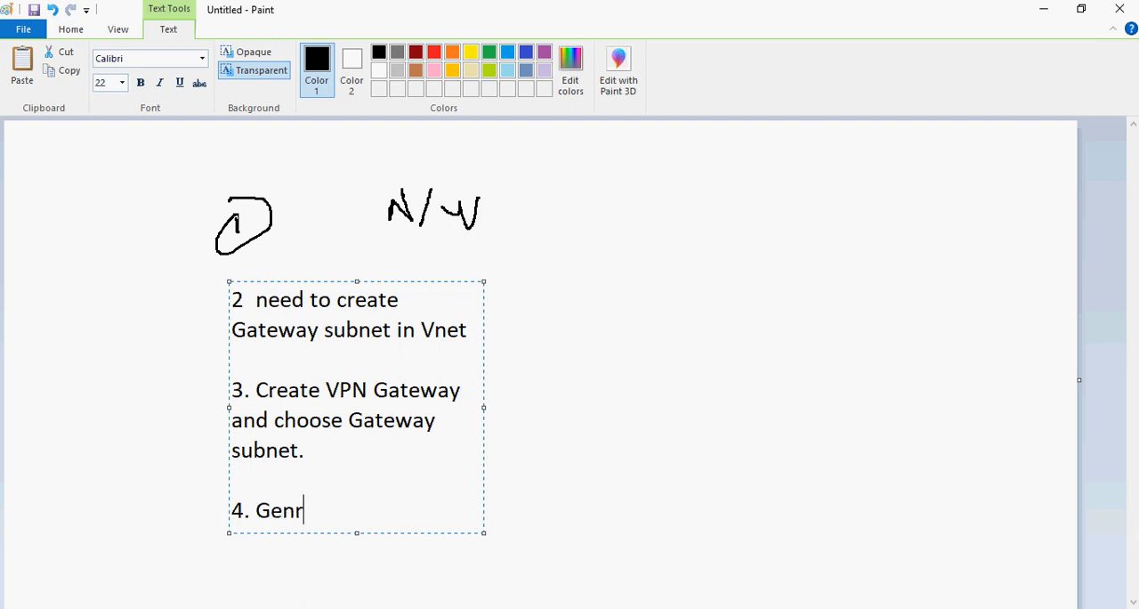
pyautogui.press('BackSpace')
pyautogui.write('enerate Self')
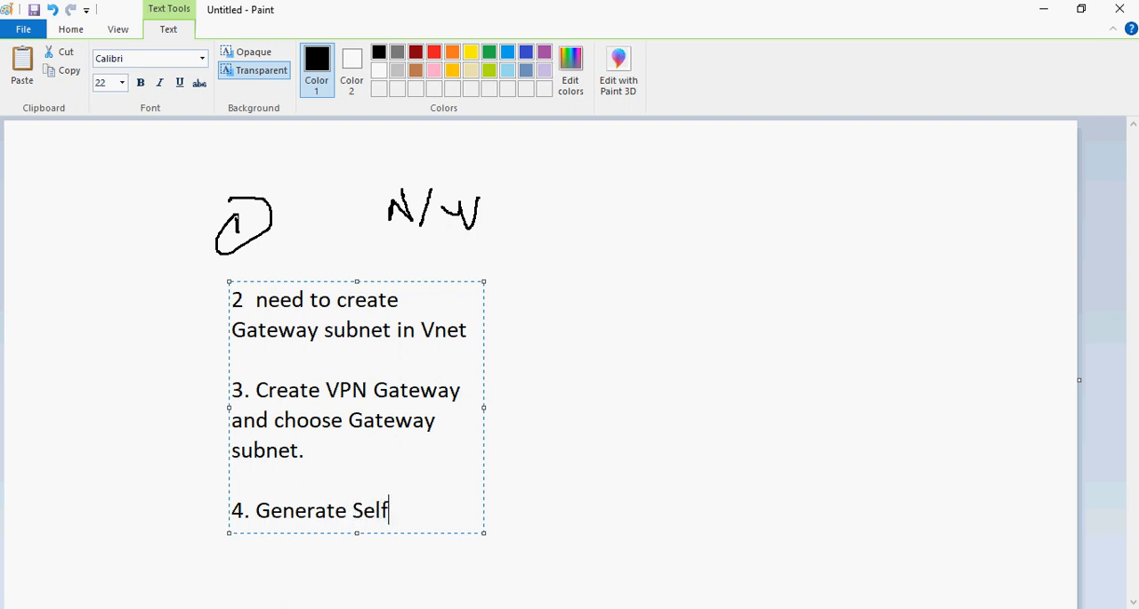
pyautogui.write(' sign root and client certificate')
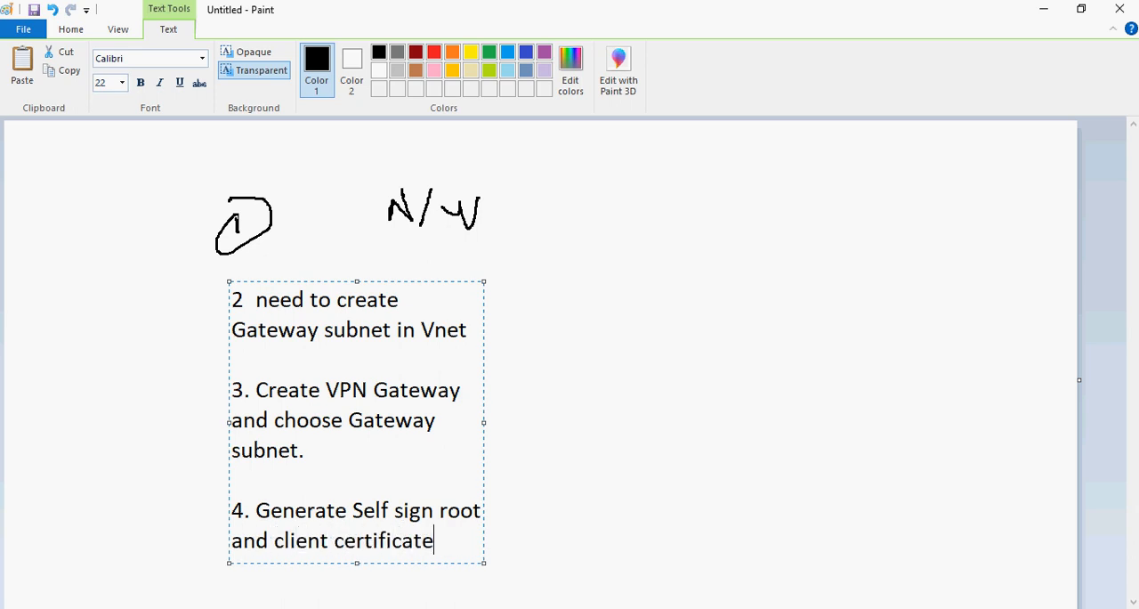
# Add a fifth line to the note reading "5. Create P2S configuration and add root certificate in Gateway"
pyautogui.press('Return')
pyautogui.write('5. Create ')
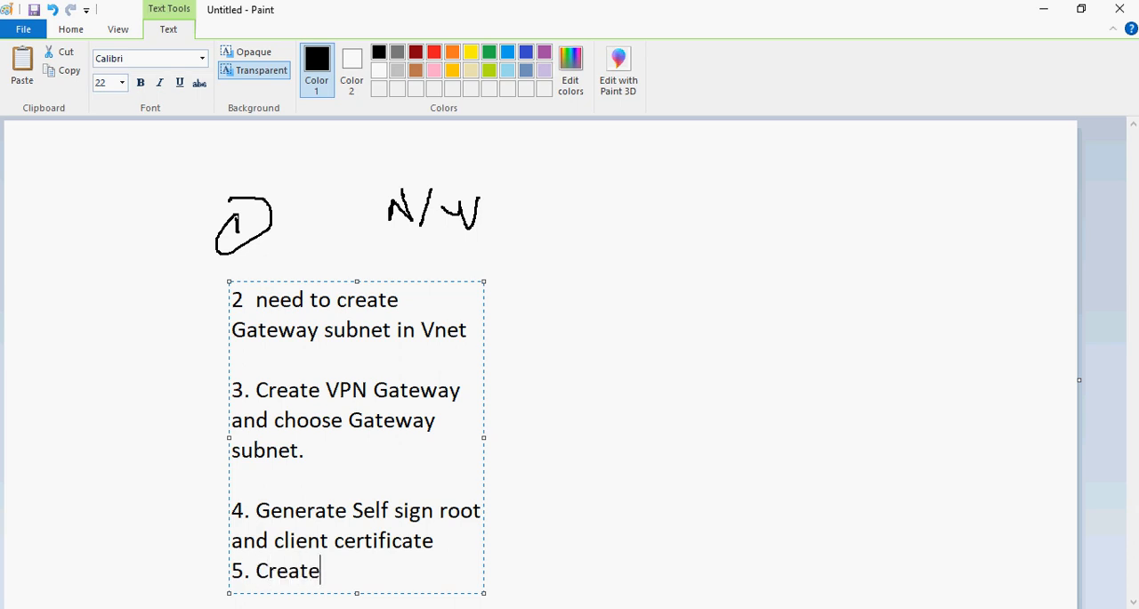
pyautogui.write('P2S con')
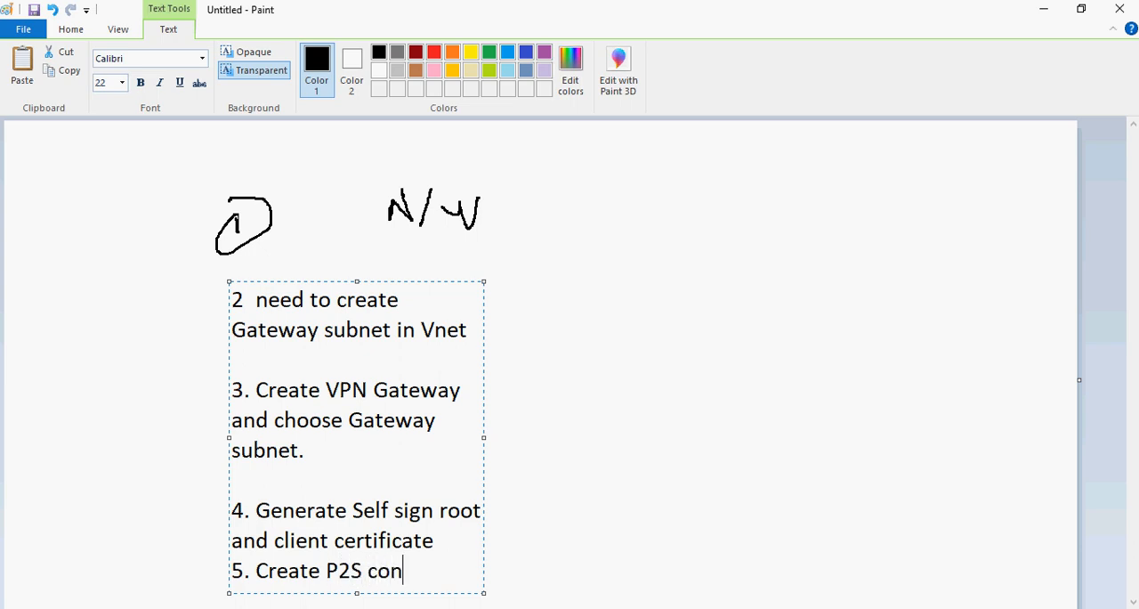
pyautogui.write('figuratio')
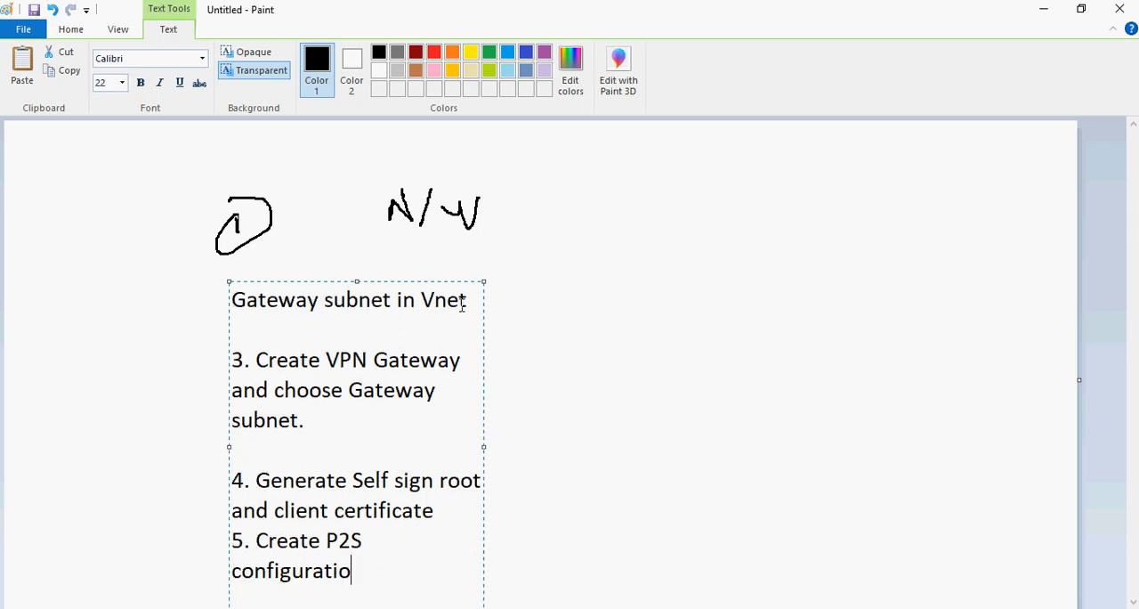
pyautogui.write('n and add roo')
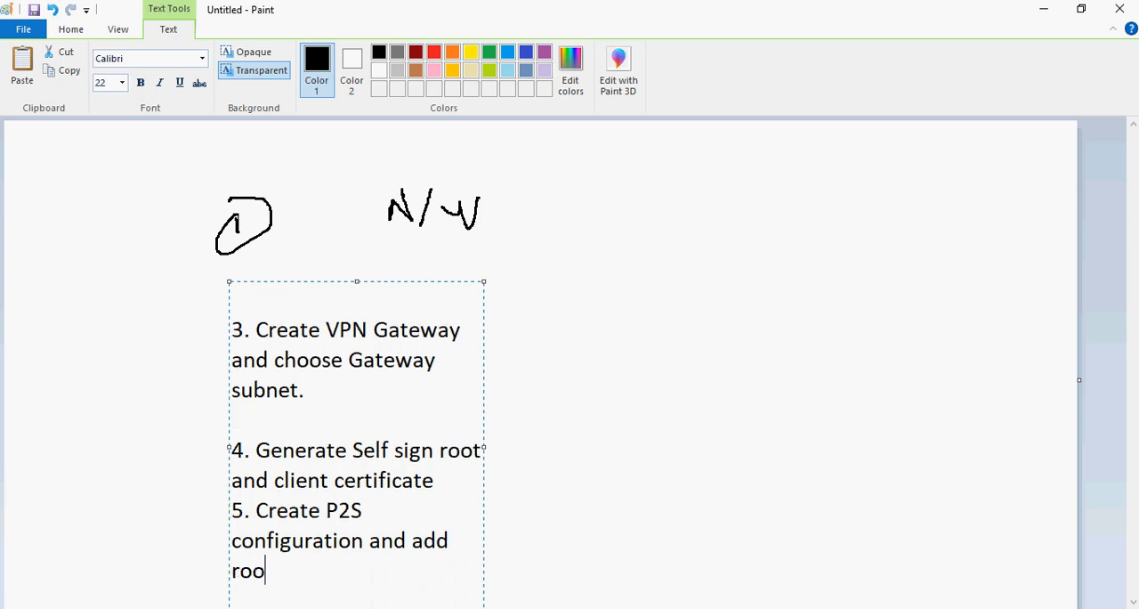
pyautogui.write('t certifi')
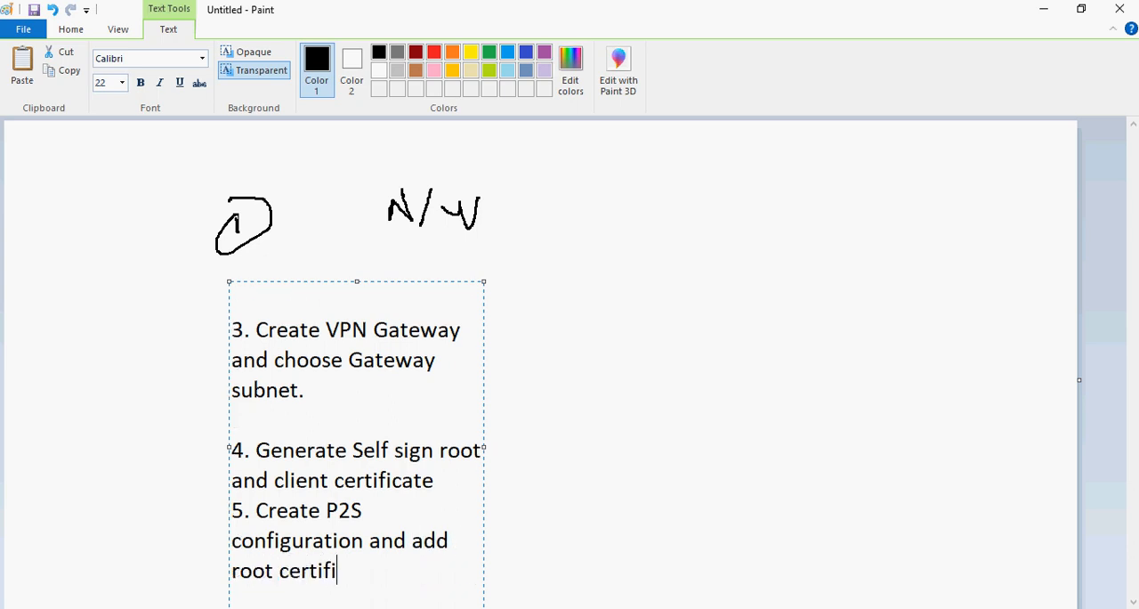
pyautogui.write('cate inn')
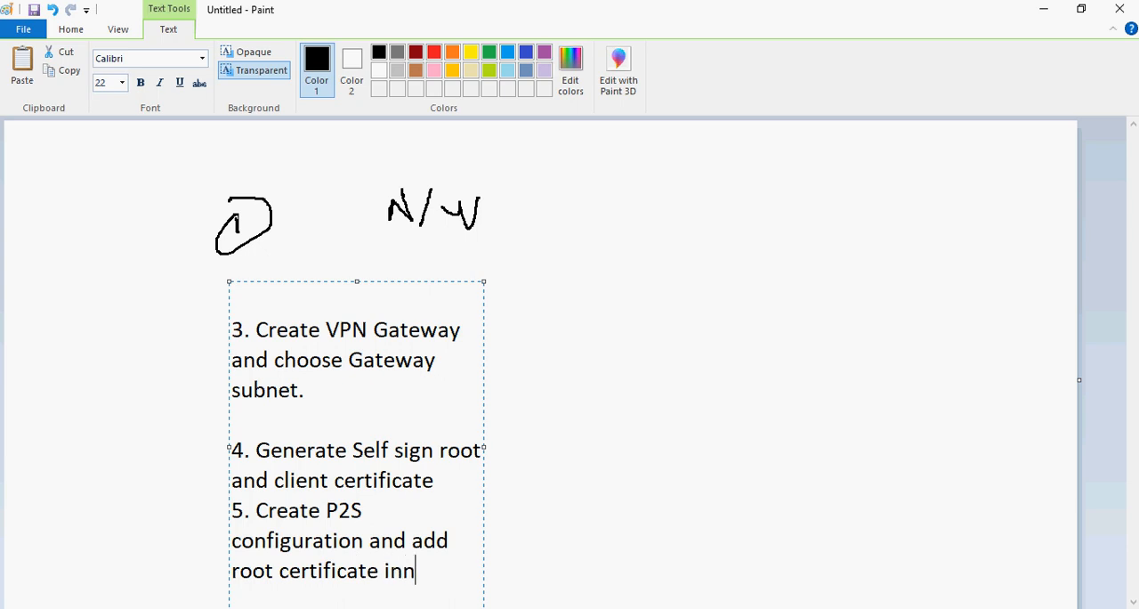
pyautogui.press('BackSpace')
pyautogui.write('Gateway')
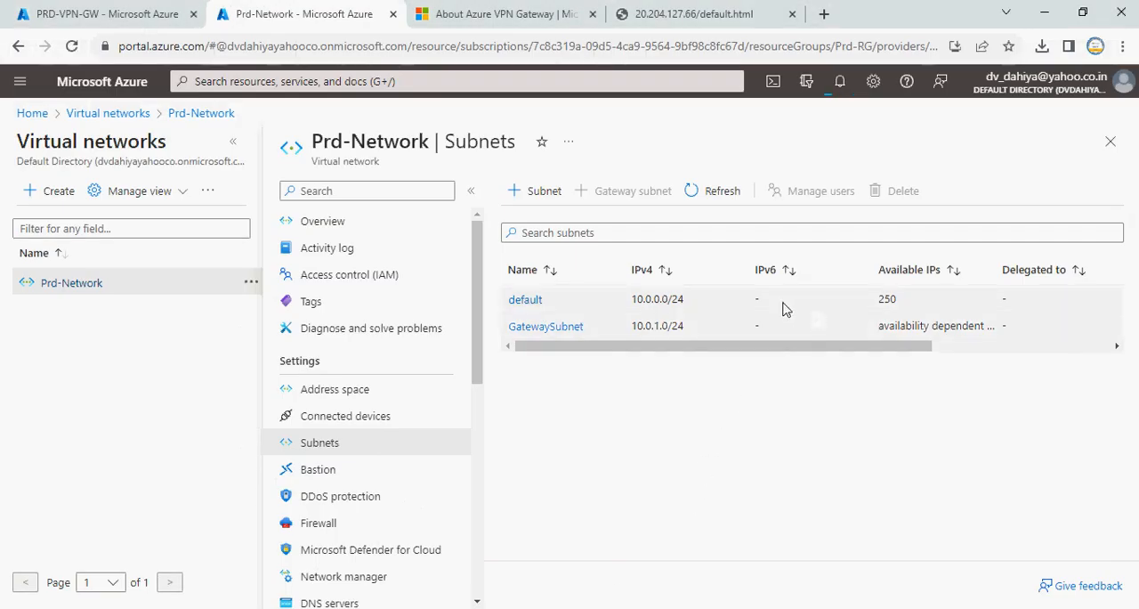
# Switch to the Azure portal and check the notifications on the PRD-VPN-GW and Prd-Network pages for the gateway deployment's status
pyautogui.click(139, 13)
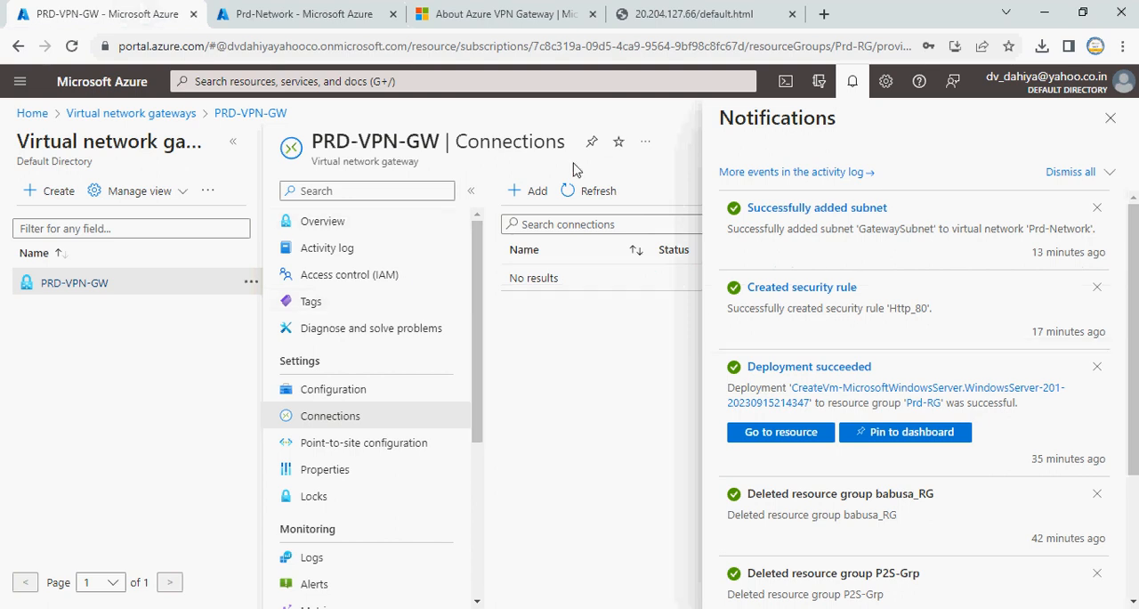
pyautogui.click(1110, 117)
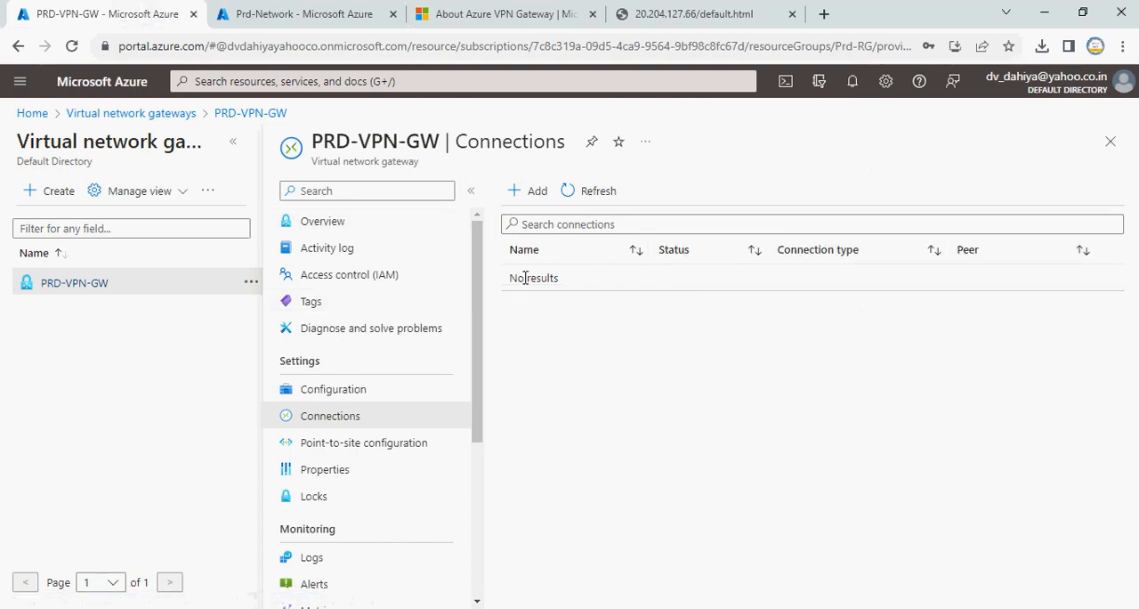
pyautogui.click(852, 82)
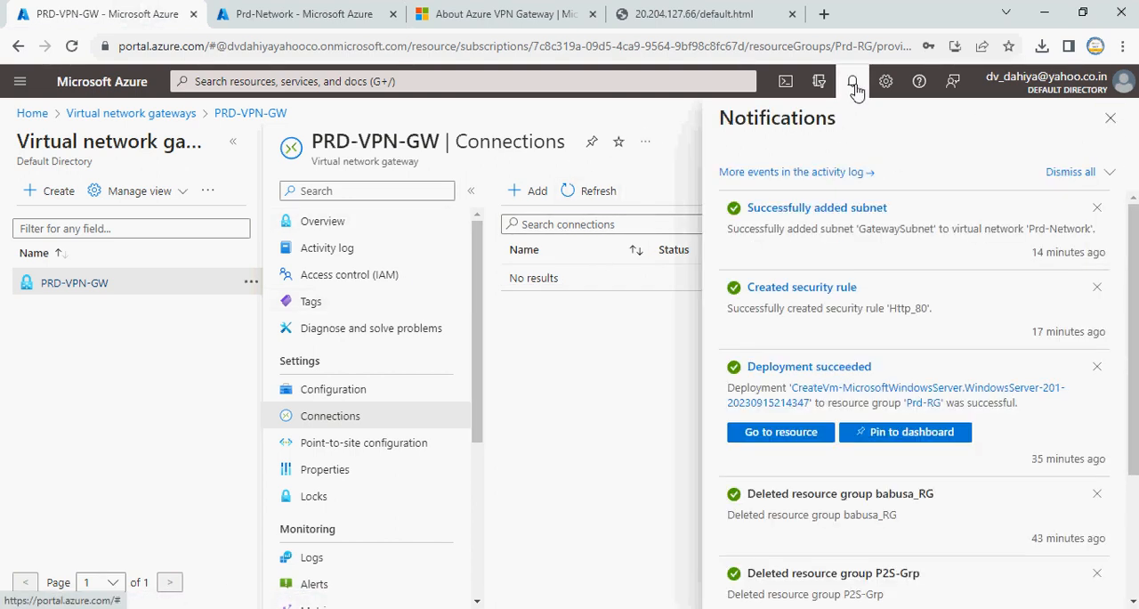
pyautogui.click(267, 13)
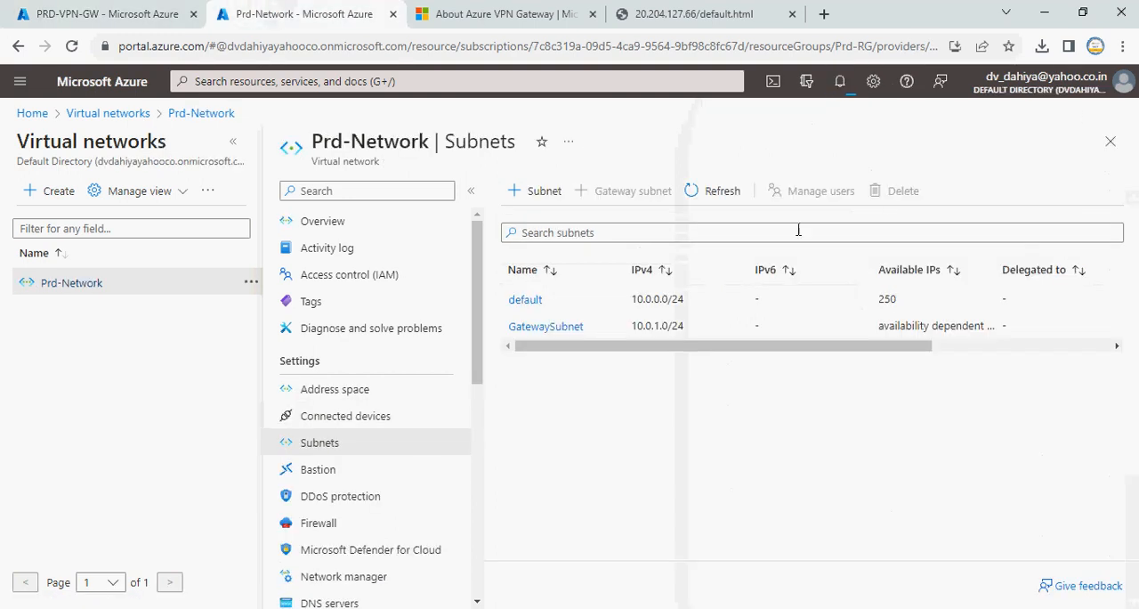
pyautogui.click(841, 82)
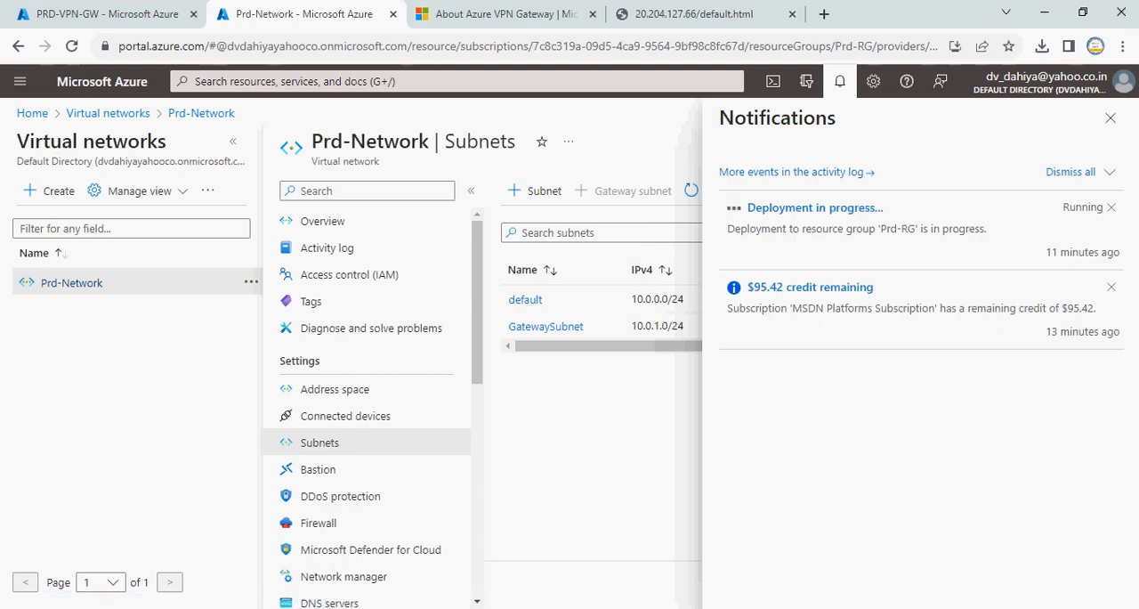
pyautogui.click(891, 608)
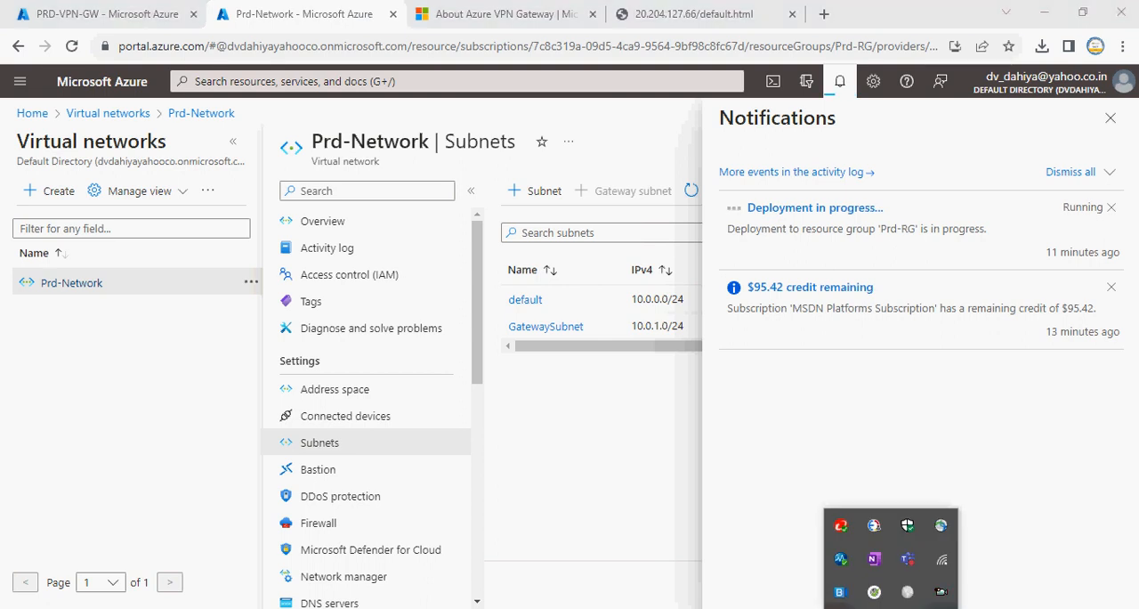
pyautogui.doubleClick(942, 597)
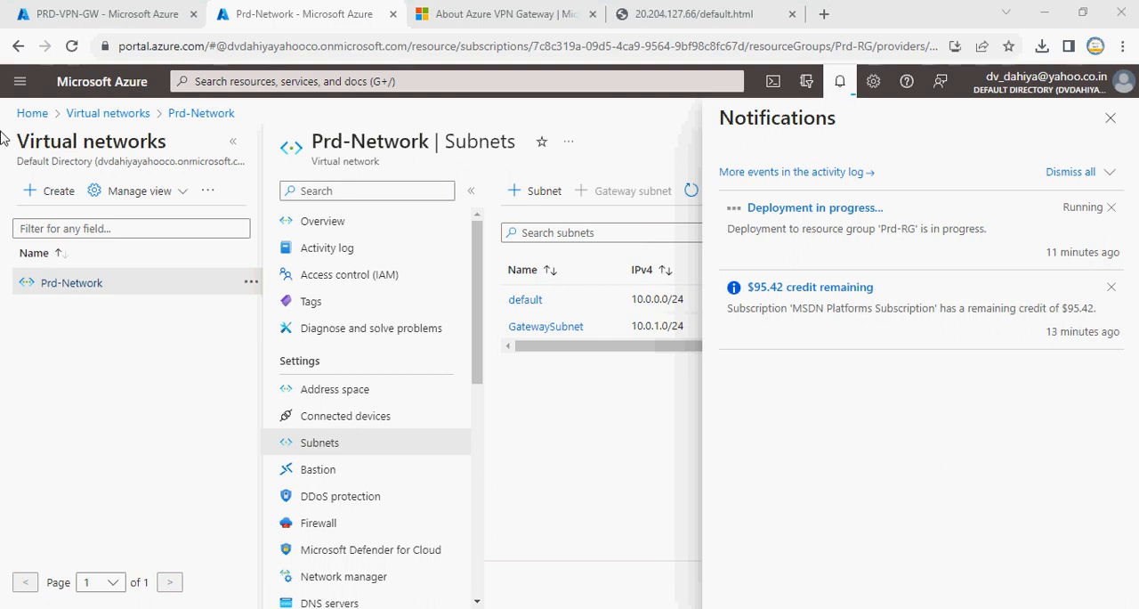
# From the portal home, open the PRD-VPN-GW virtual network gateway's overview and refresh it to check its provisioning status
pyautogui.click(111, 114)
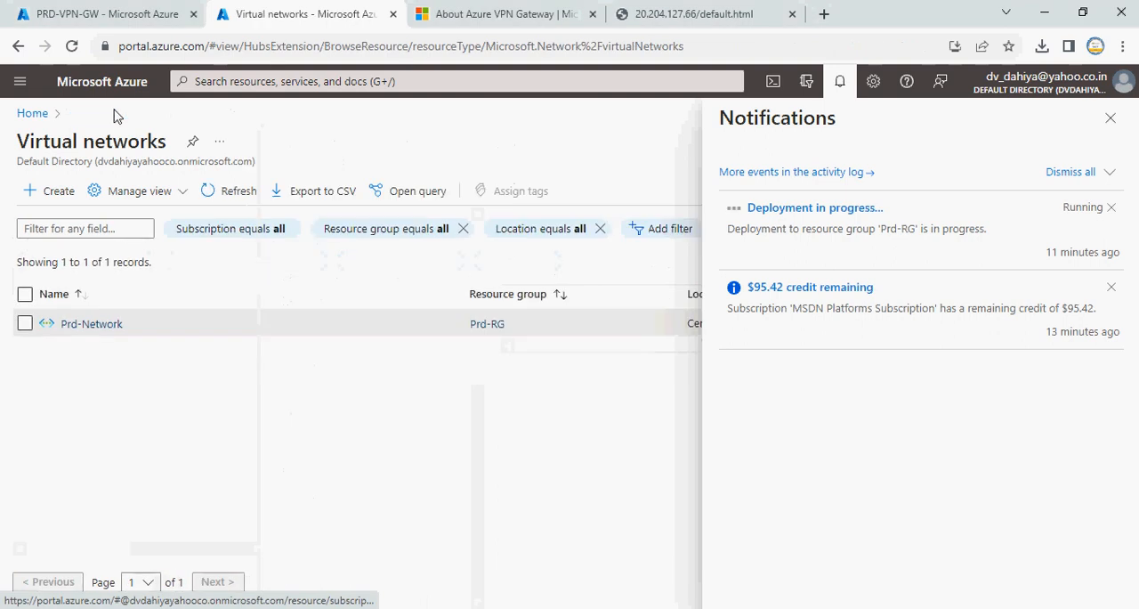
pyautogui.click(31, 114)
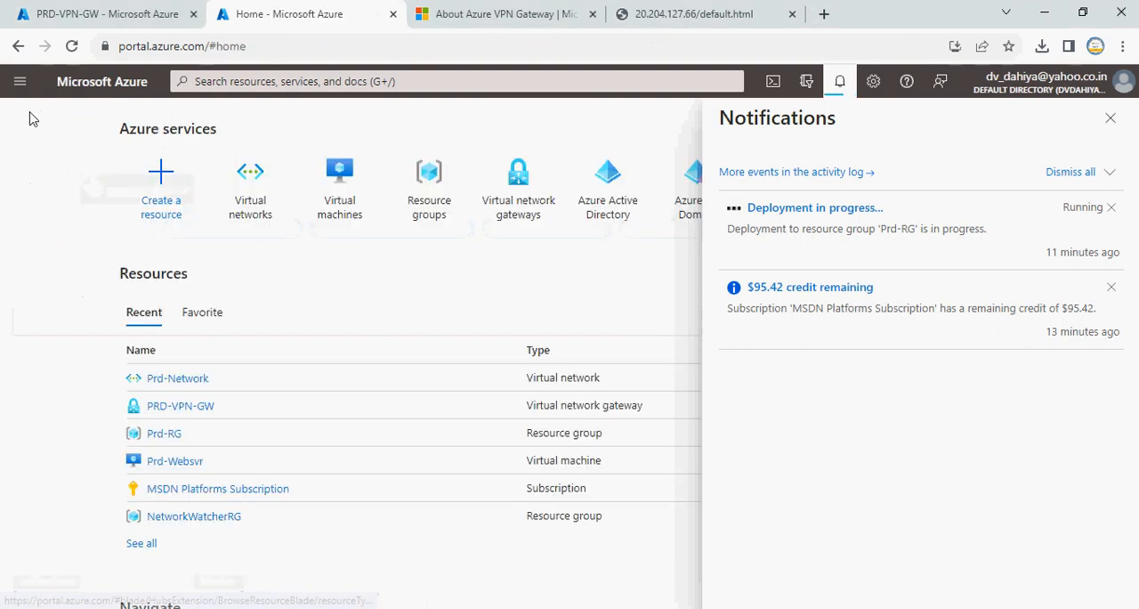
pyautogui.click(519, 195)
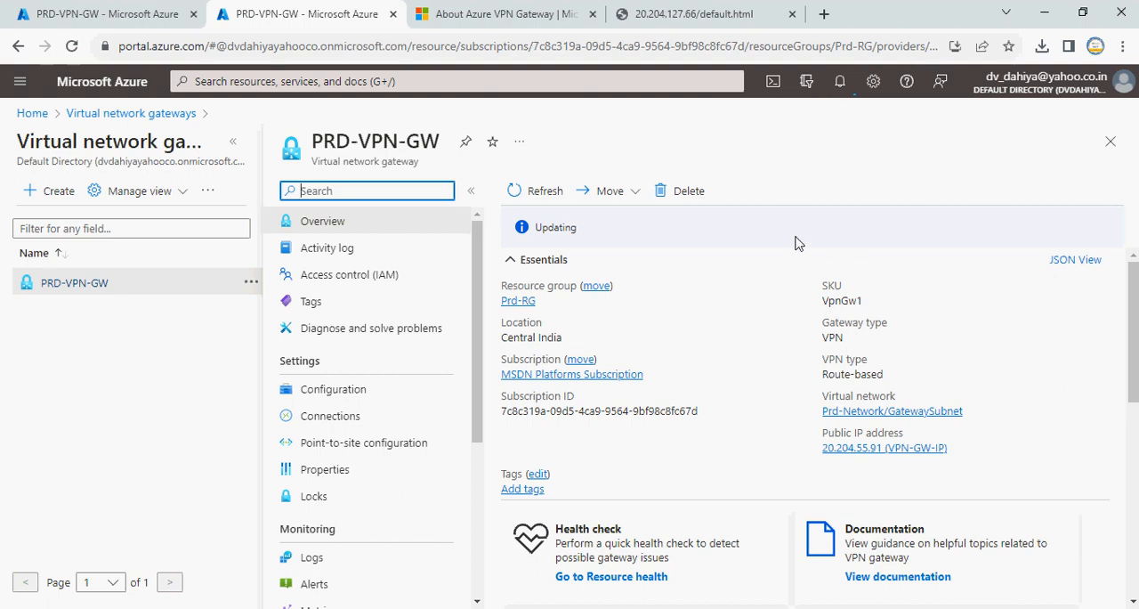
pyautogui.click(545, 198)
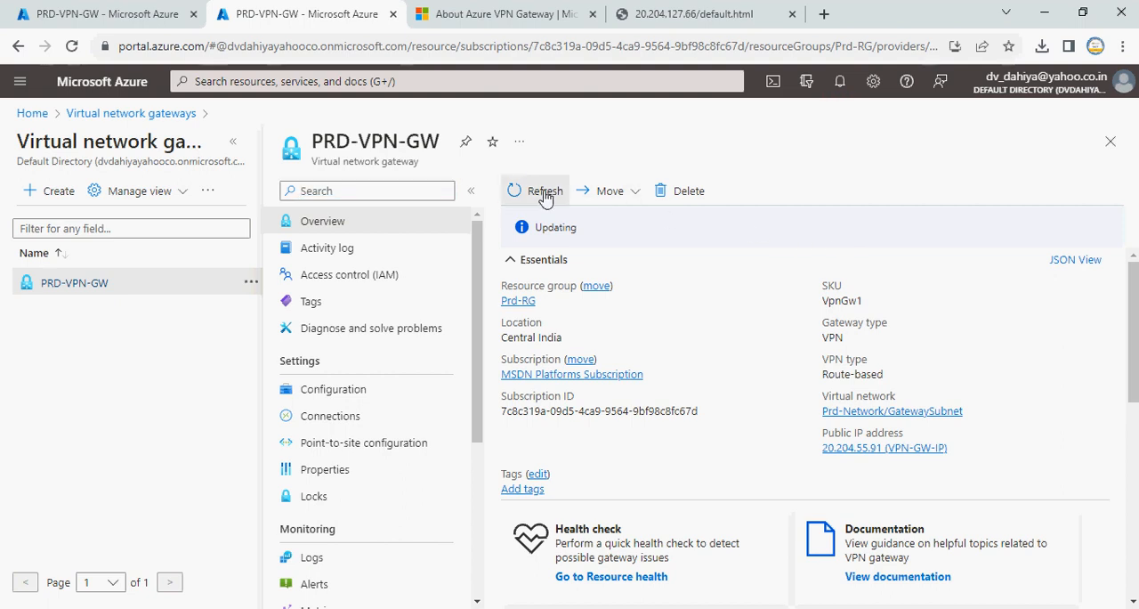
pyautogui.click(636, 195)
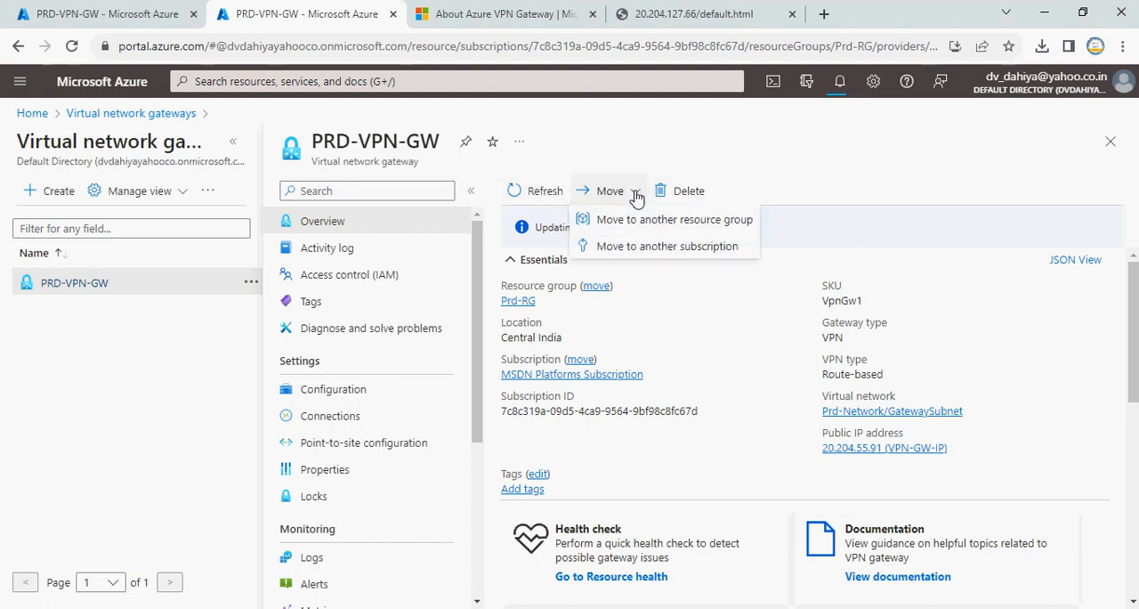
pyautogui.click(885, 178)
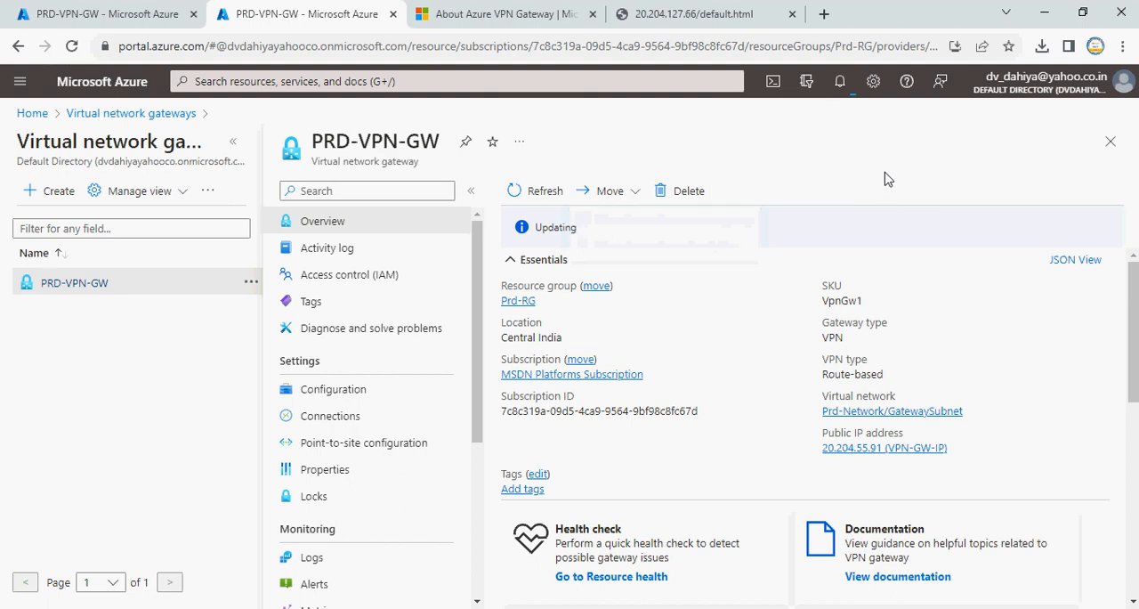
# Open the running gateway deployment from the notifications and examine the operation details of its PRD-VPN-GW resource
pyautogui.click(839, 81)
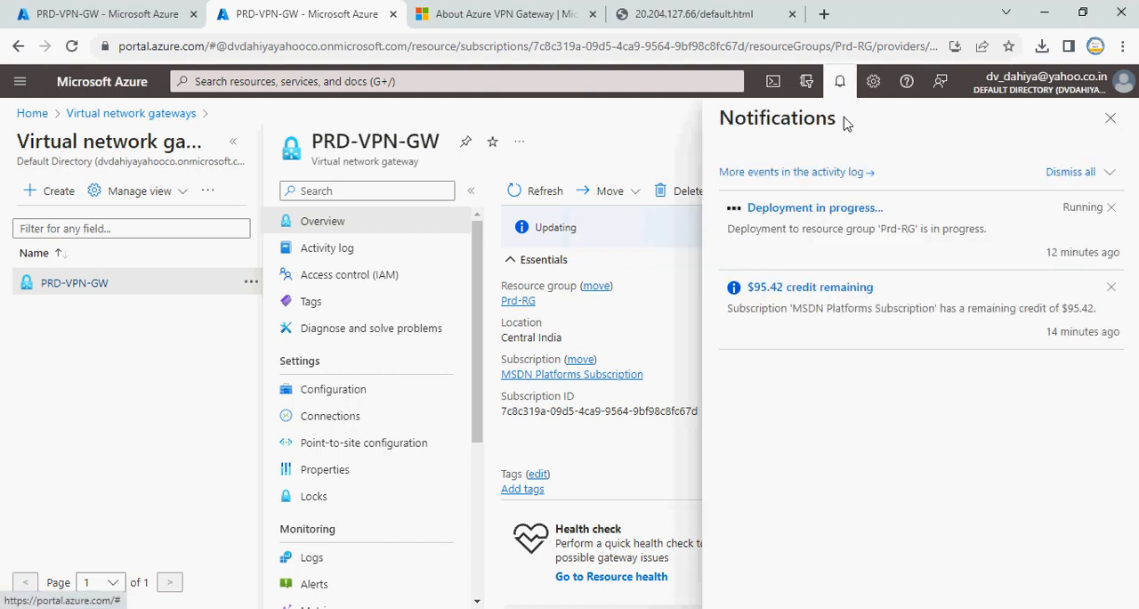
pyautogui.click(840, 209)
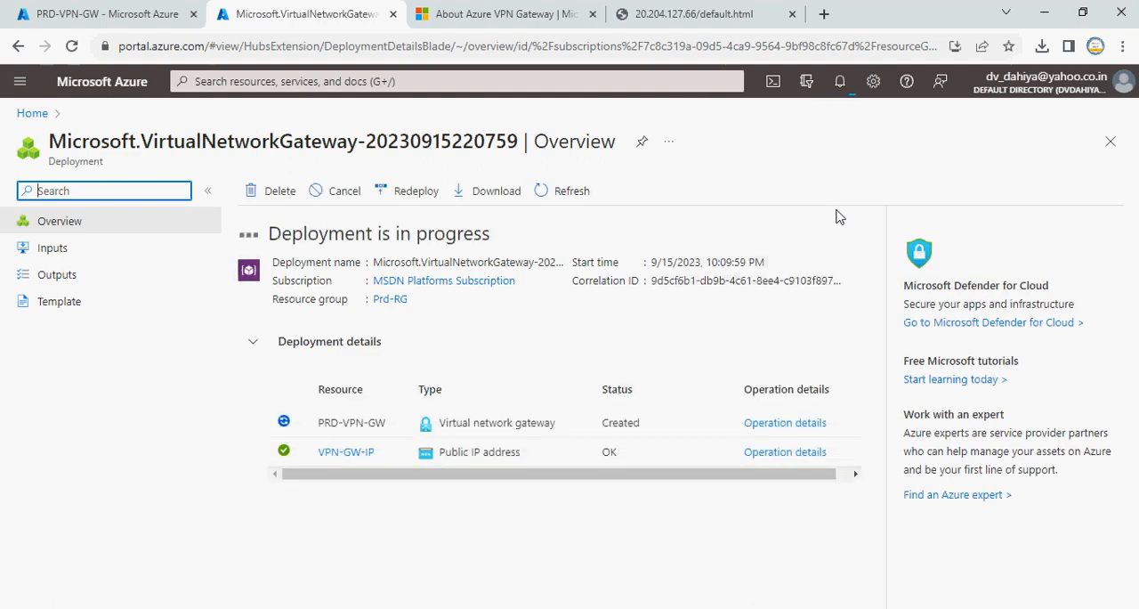
pyautogui.click(777, 424)
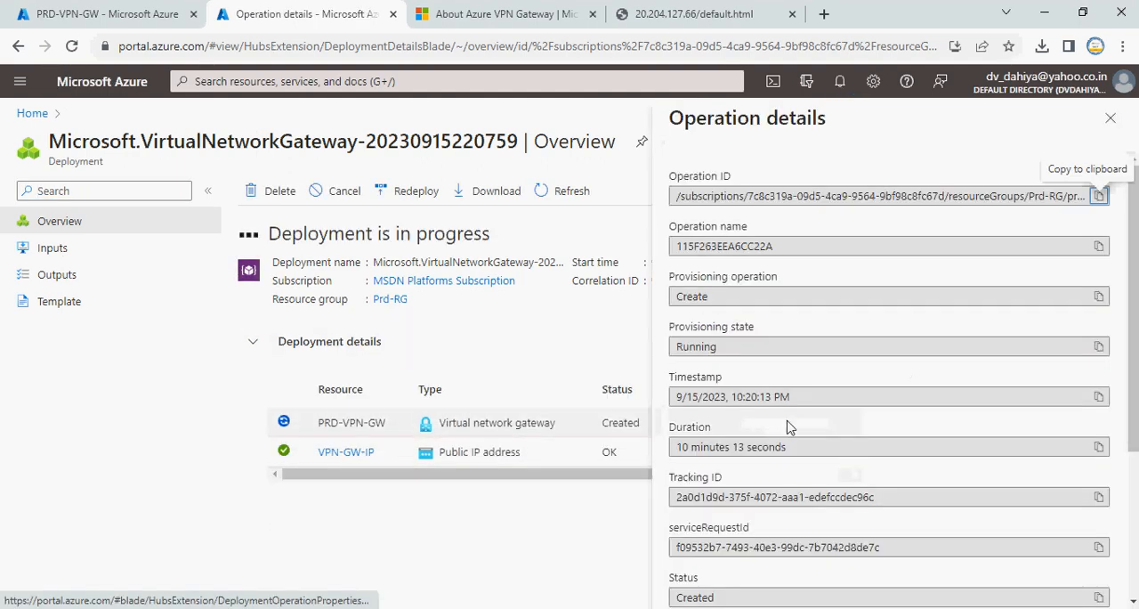
pyautogui.scroll(-3, 985, 418)
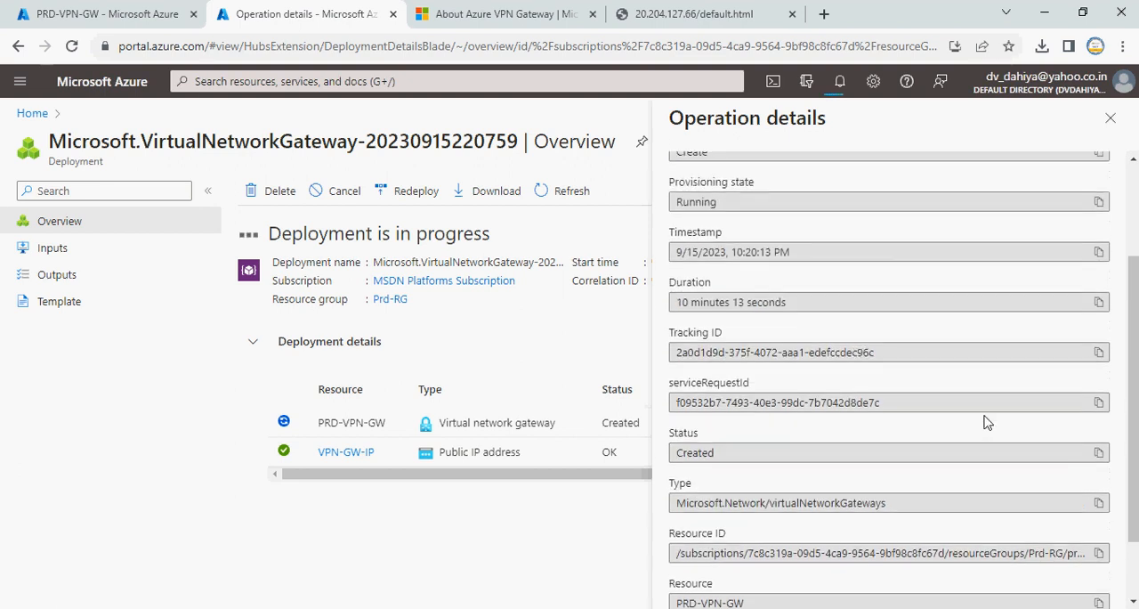
pyautogui.scroll(3, 986, 418)
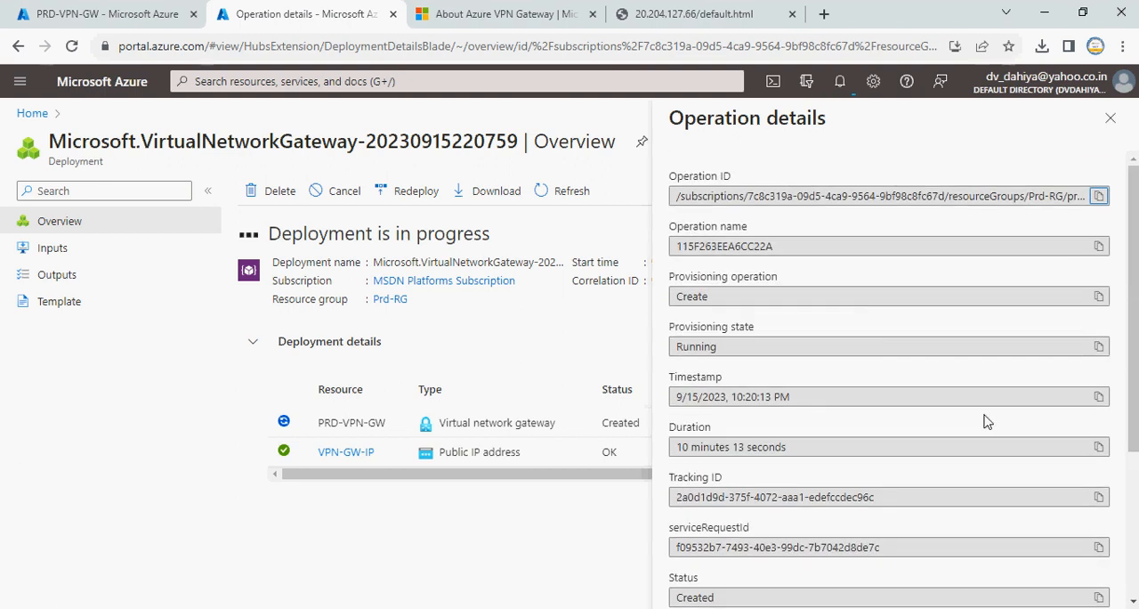
# Close the operation details and the gateway deployment overview, and close the About Azure VPN Gateway documentation page
pyautogui.click(1110, 117)
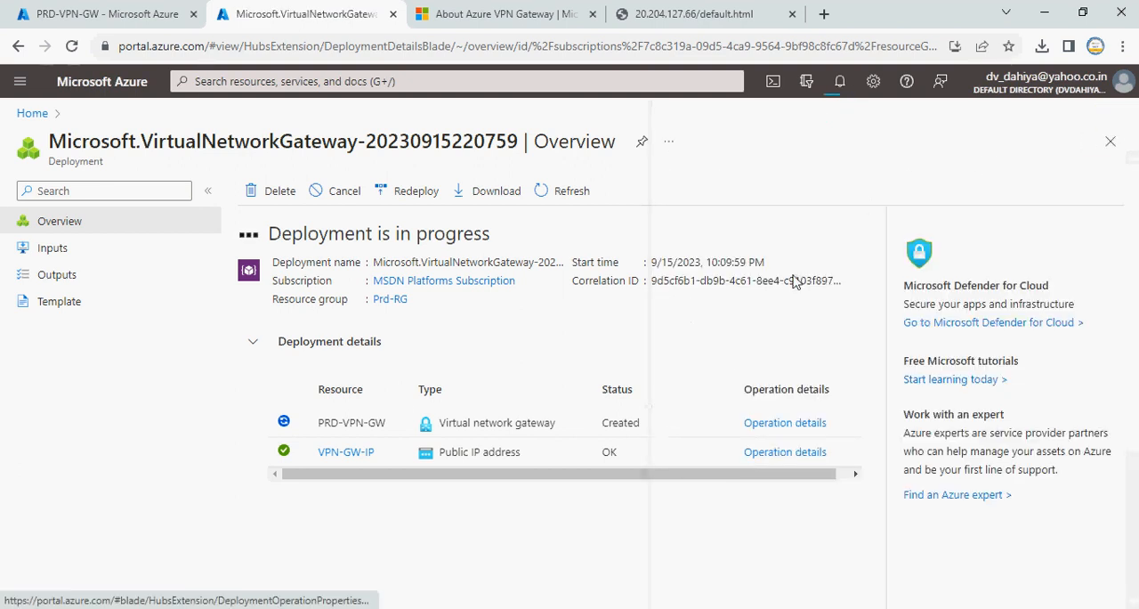
pyautogui.click(1111, 141)
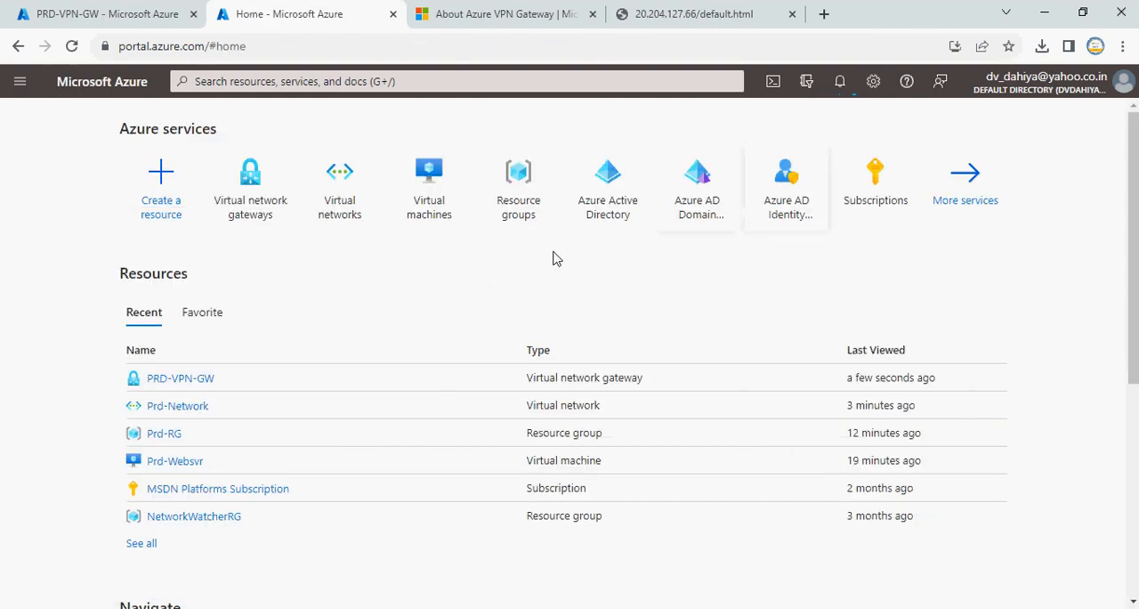
pyautogui.click(593, 14)
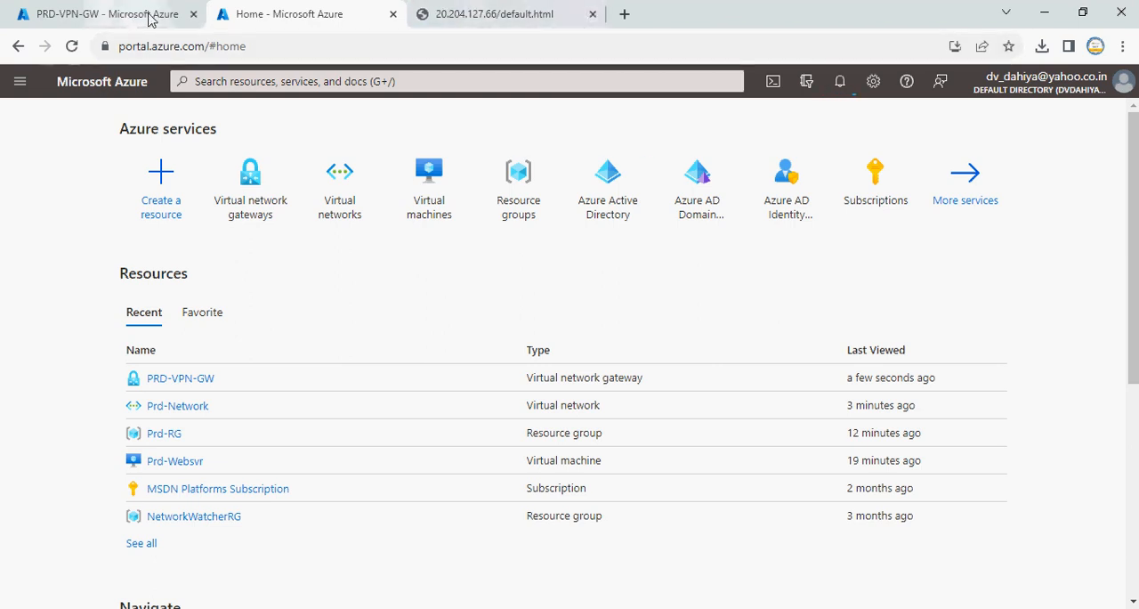
# Reopen the running Prd-RG deployment from the portal notifications and refresh its overview to check the gateway's progress
pyautogui.click(839, 81)
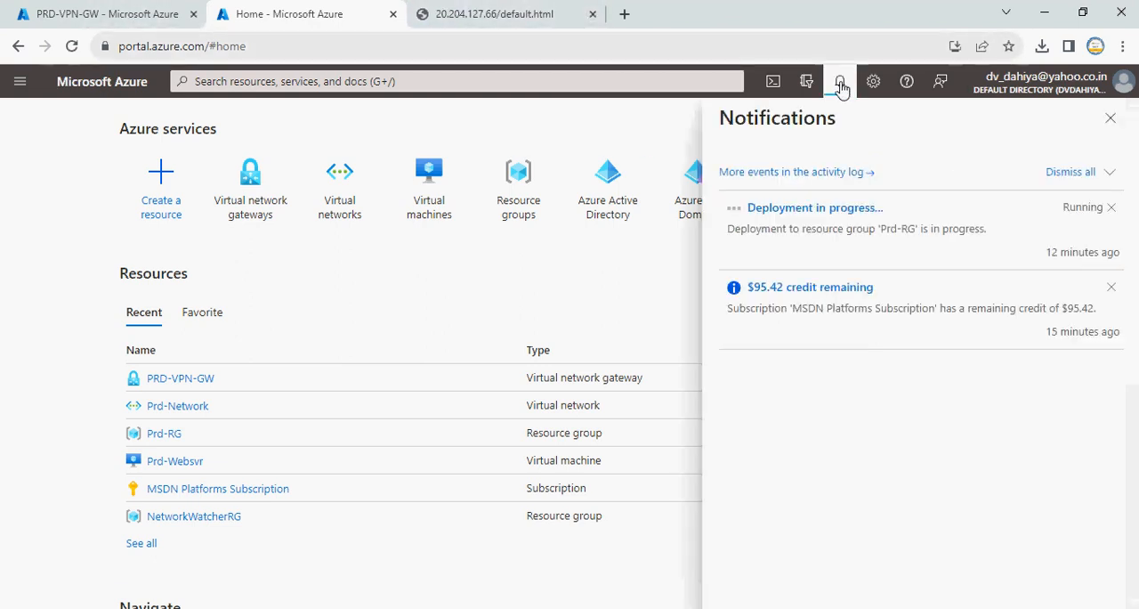
pyautogui.click(809, 209)
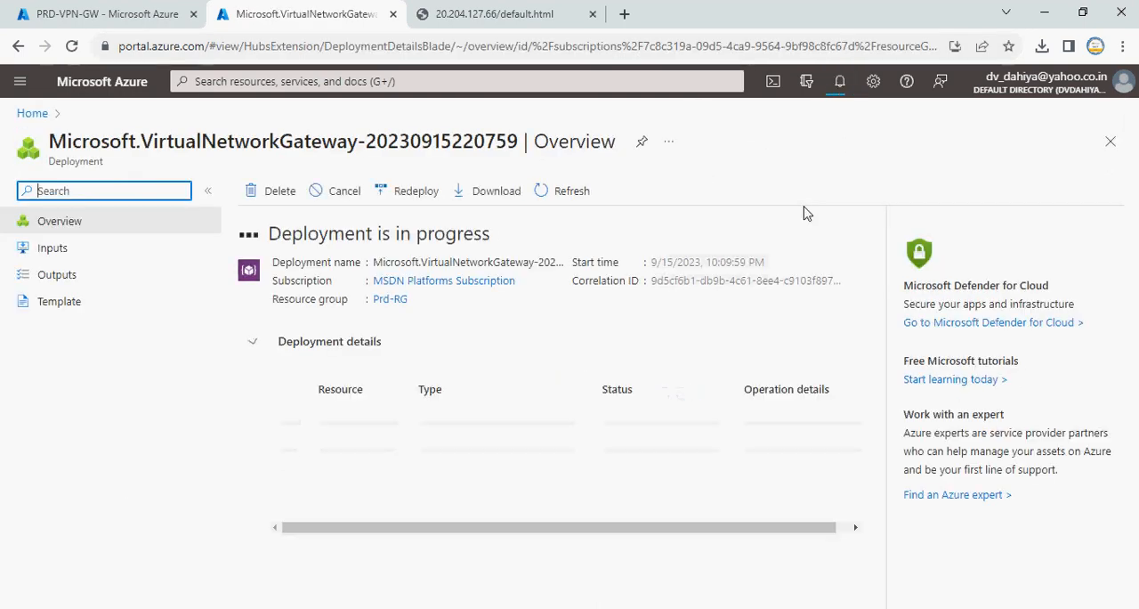
pyautogui.click(570, 194)
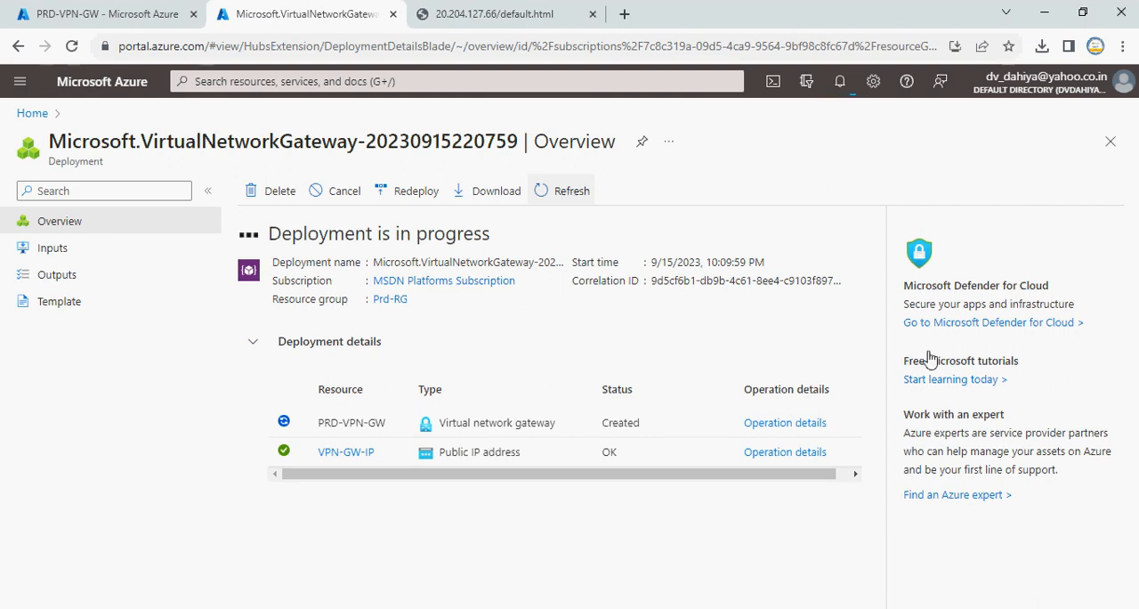
pyautogui.click(891, 608)
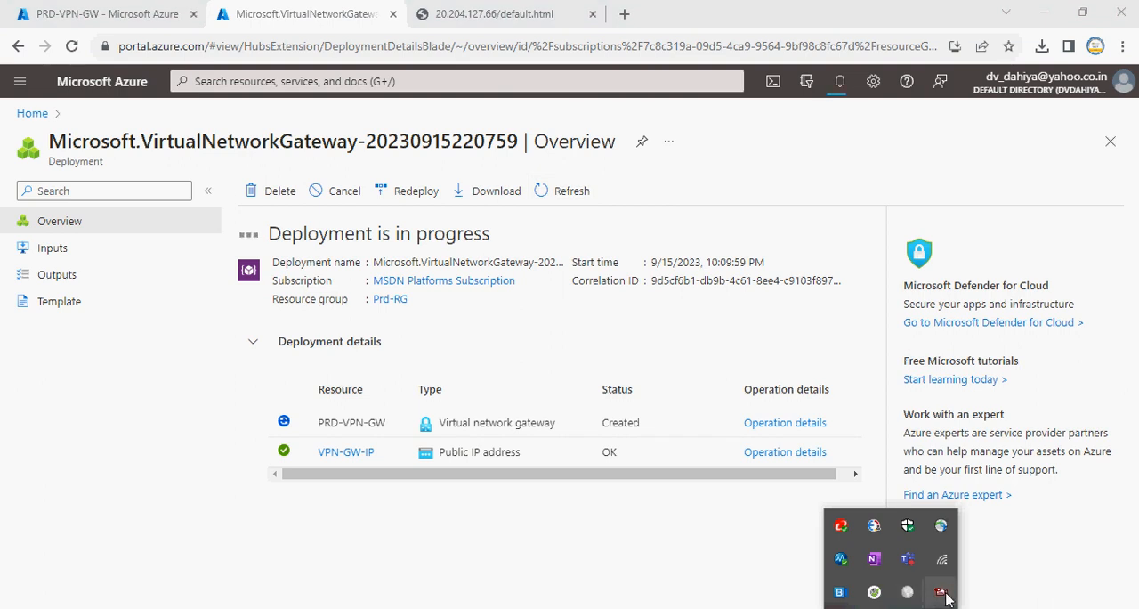